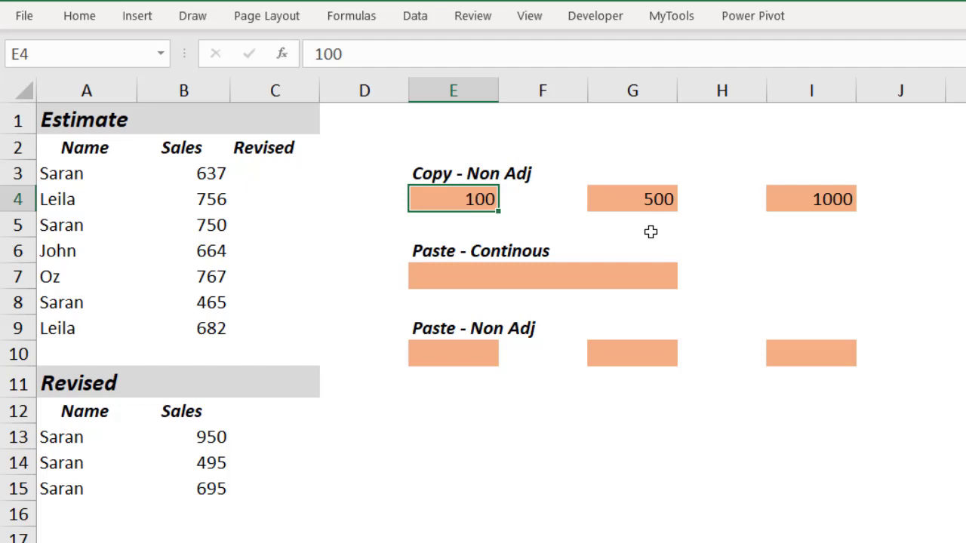
Copy the non-adjacent cells E4, G4 and I4 and paste them as a continuous range starting at E7
left_click(649, 207, "ctrl")
left_click(829, 198, "ctrl")
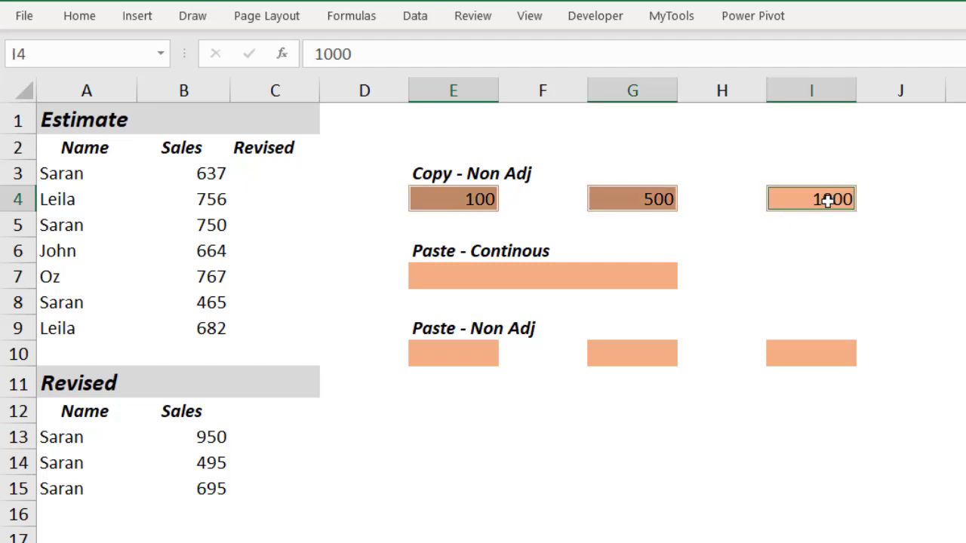
key("ctrl+c")
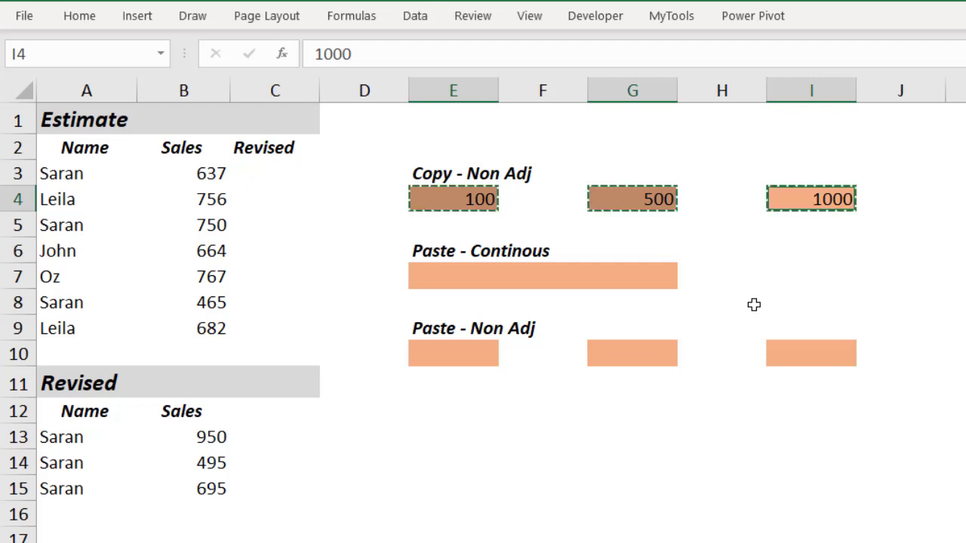
left_click(446, 274)
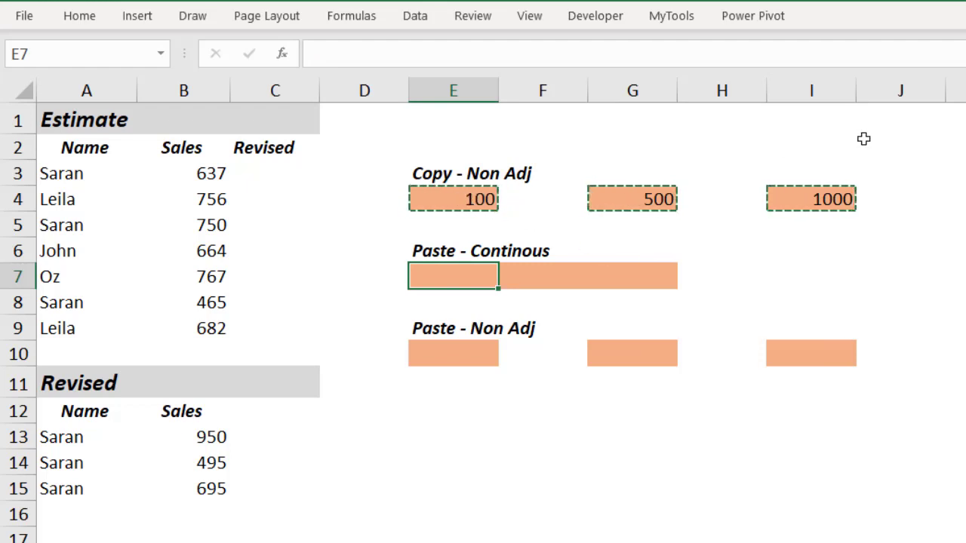
key("ctrl+v")
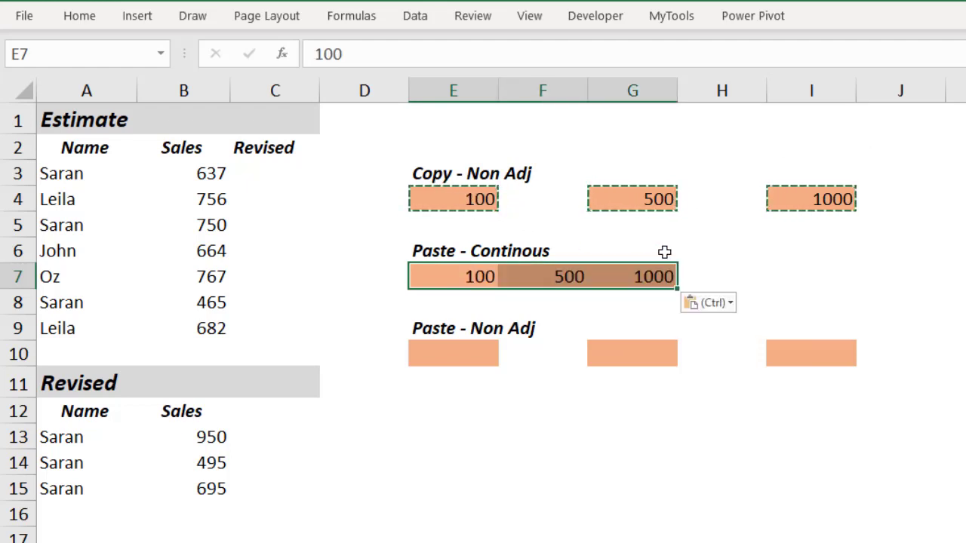
key("Escape")
key("ctrl+End")
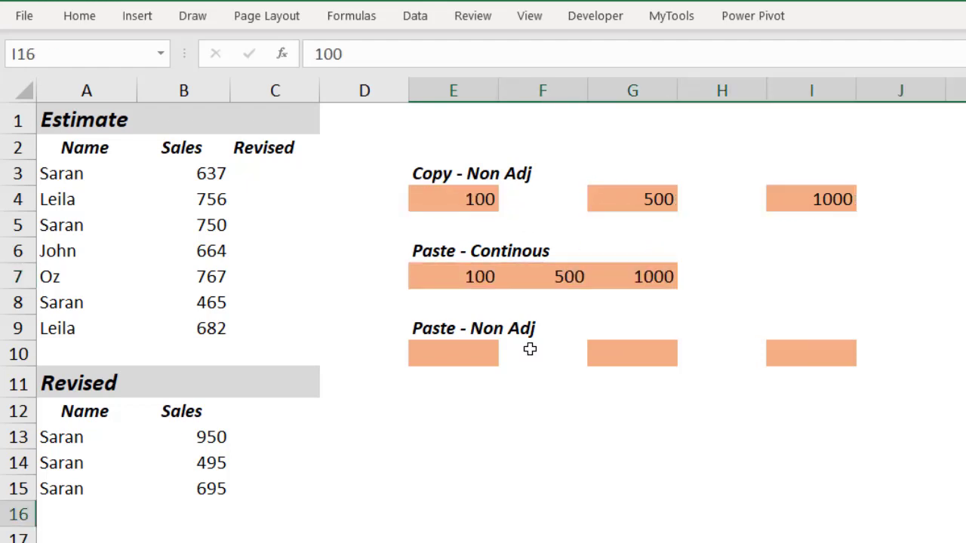
Try to copy cells E4, G4 and I4 and paste them into the non-adjacent cells E10, G10 and I10
left_click(466, 199)
left_click(616, 200, "ctrl")
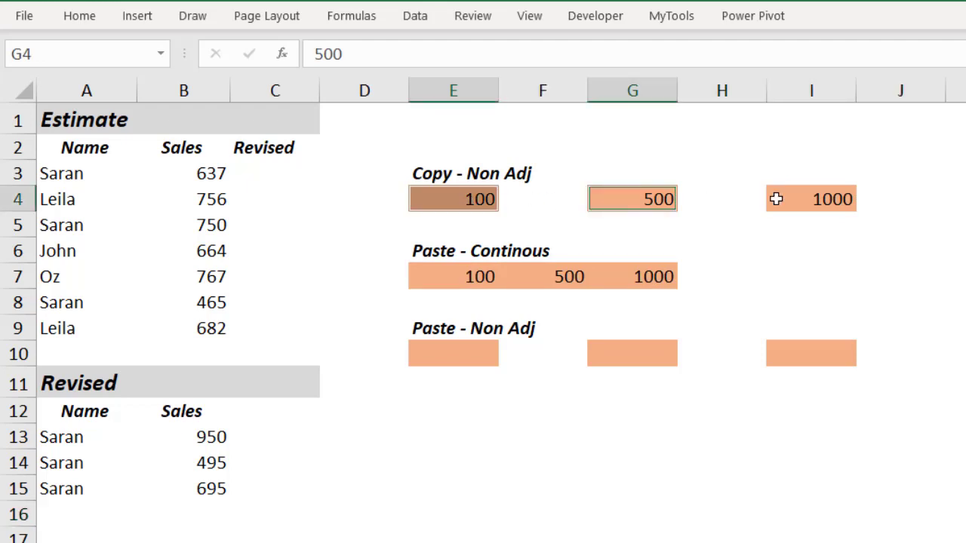
left_click(784, 198, "ctrl")
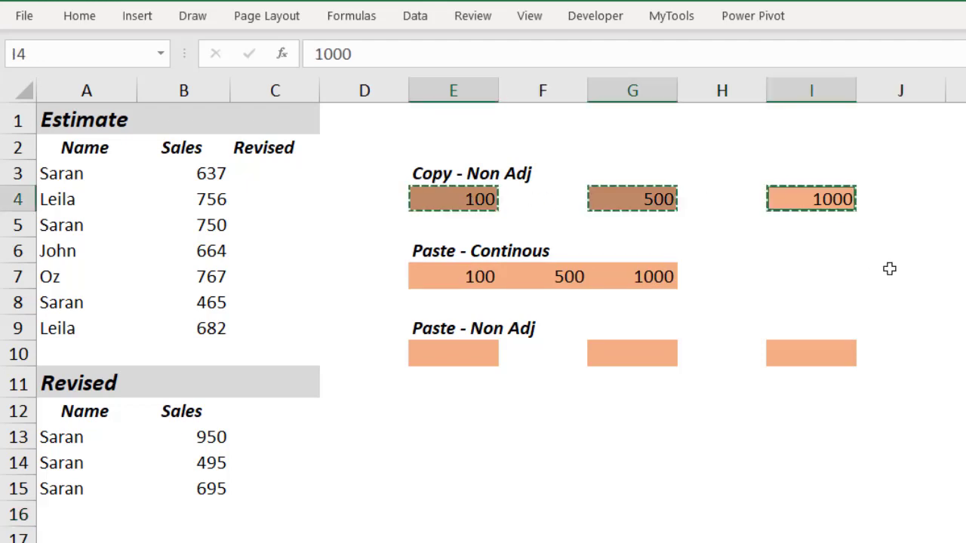
left_click(472, 360)
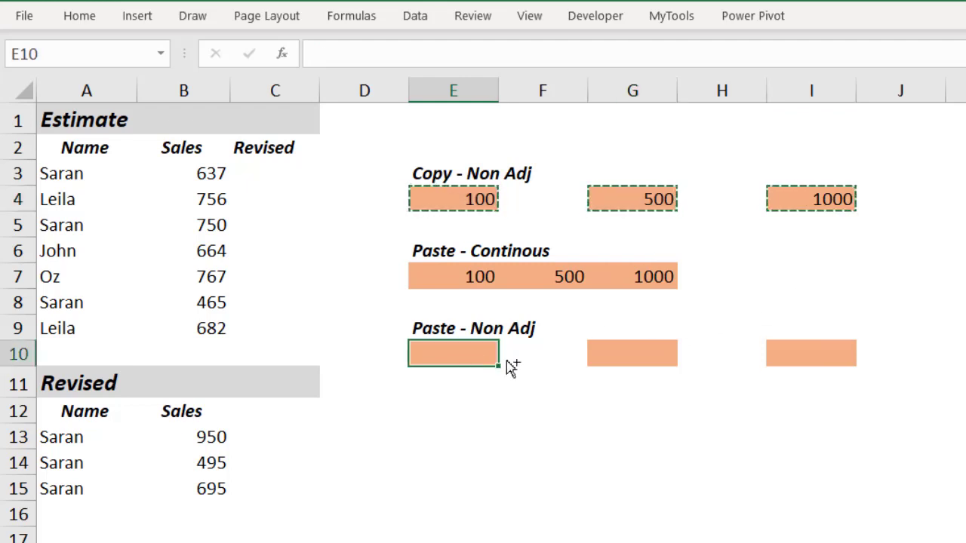
left_click(629, 347, "ctrl")
left_click(836, 356, "ctrl")
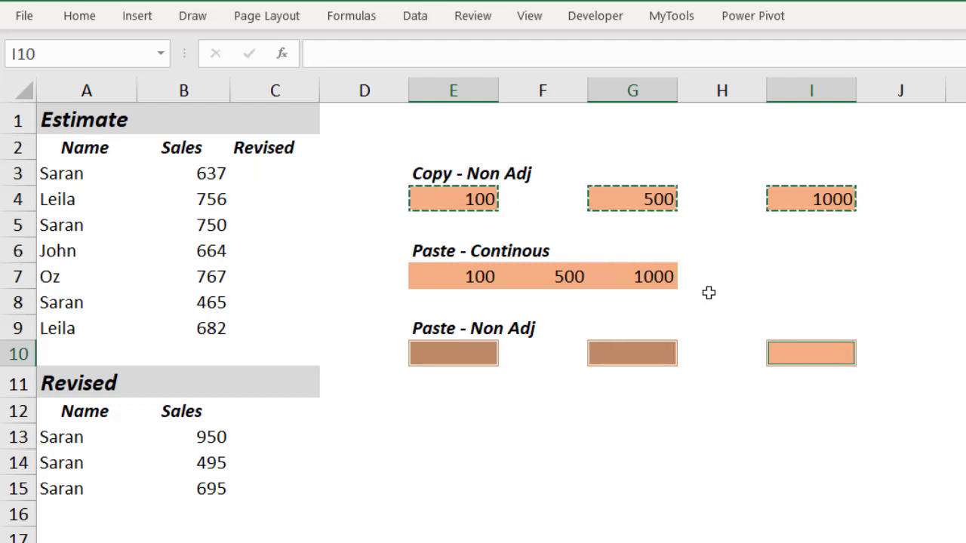
key("ctrl+v")
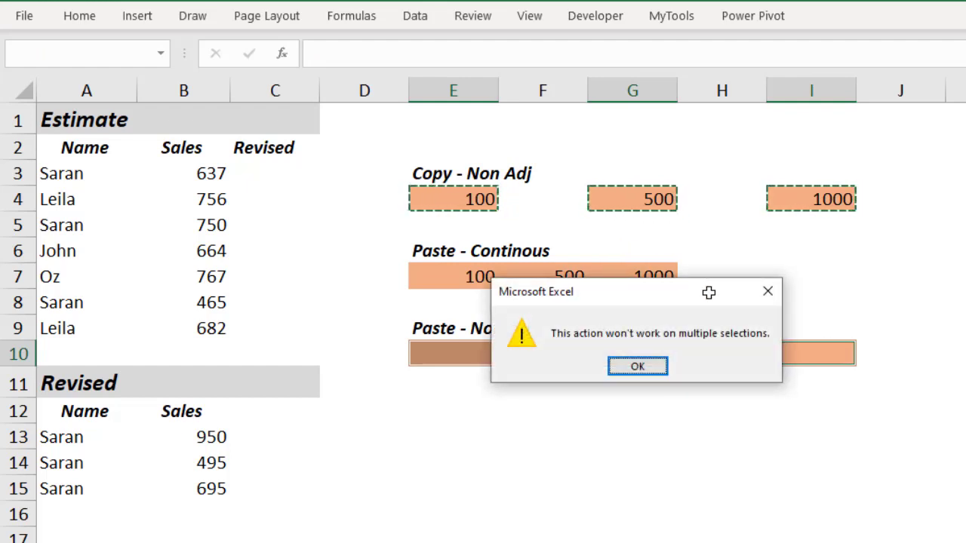
left_click_drag(708, 293, 676, 181)
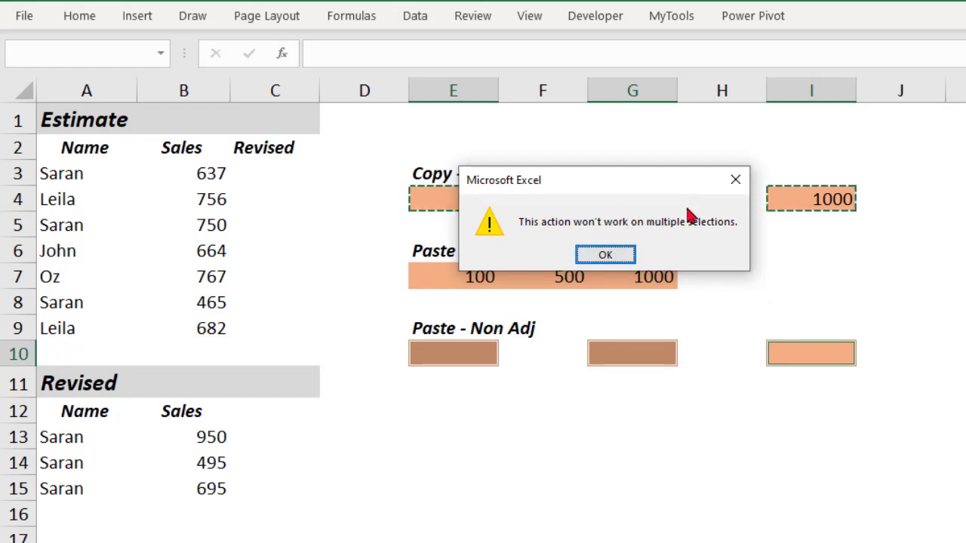
left_click(731, 179)
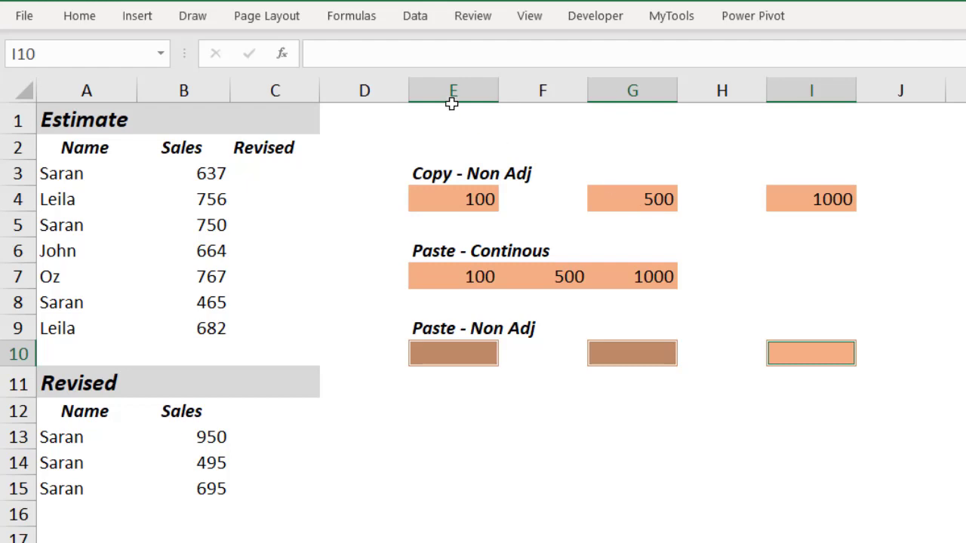
Hide columns E through K
left_click_drag(450, 97, 892, 105)
right_click(883, 96)
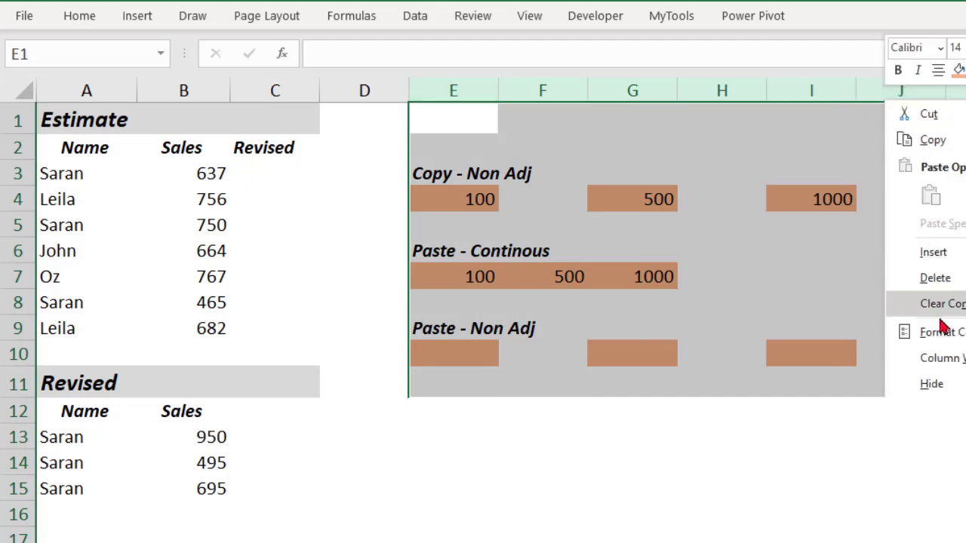
left_click(933, 384)
left_click(79, 216)
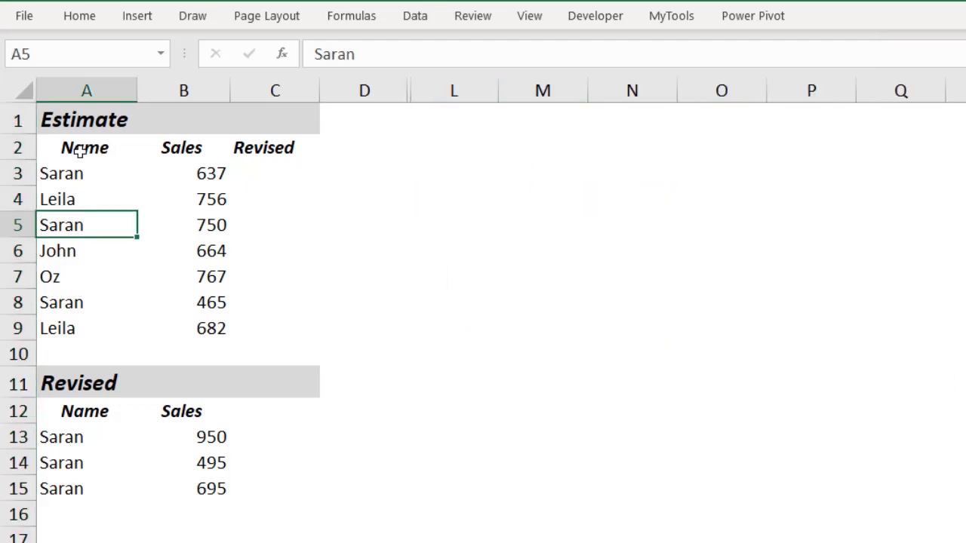
Examine the Estimate table, the Revised table and the empty Revised column C3:C9
left_click_drag(71, 147, 256, 319)
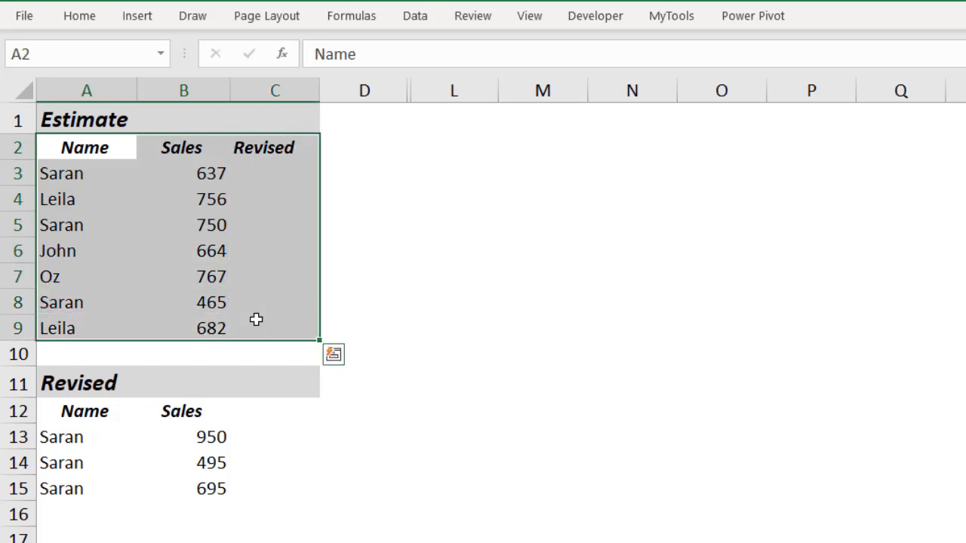
left_click(149, 218)
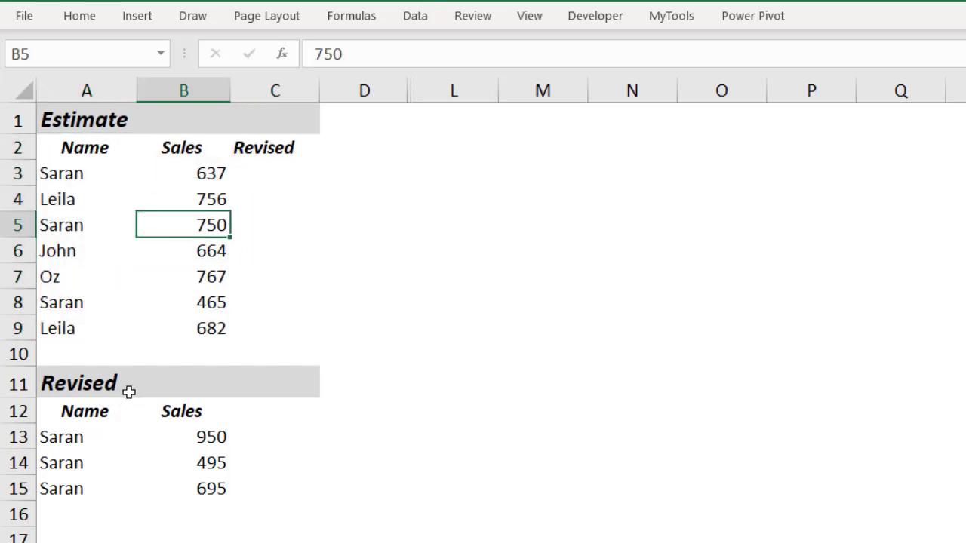
left_click_drag(78, 377, 252, 481)
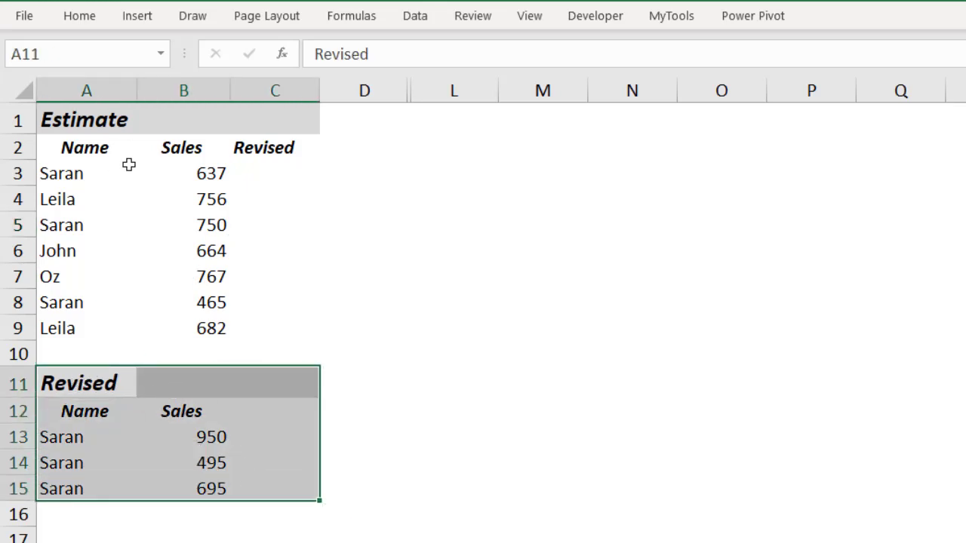
left_click(101, 163)
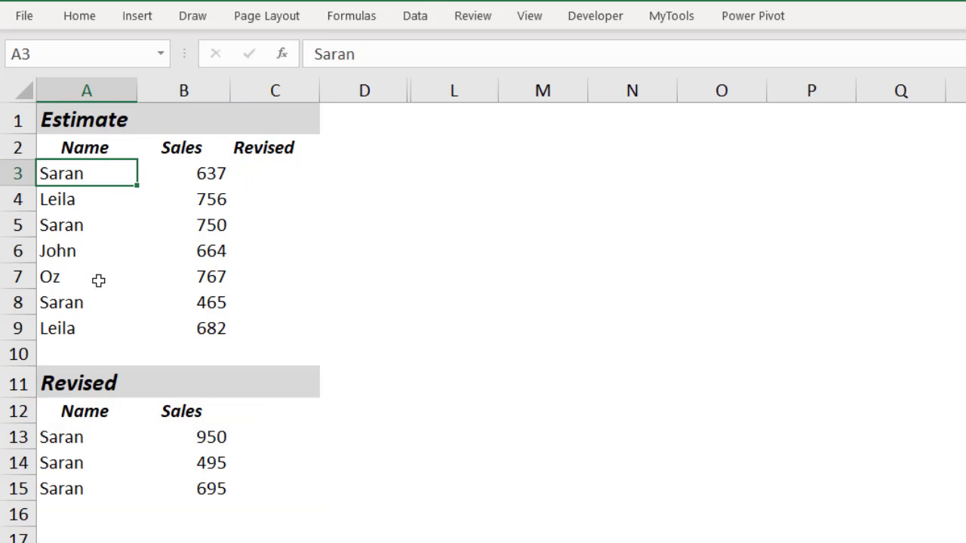
left_click_drag(215, 442, 216, 489)
left_click_drag(277, 173, 290, 331)
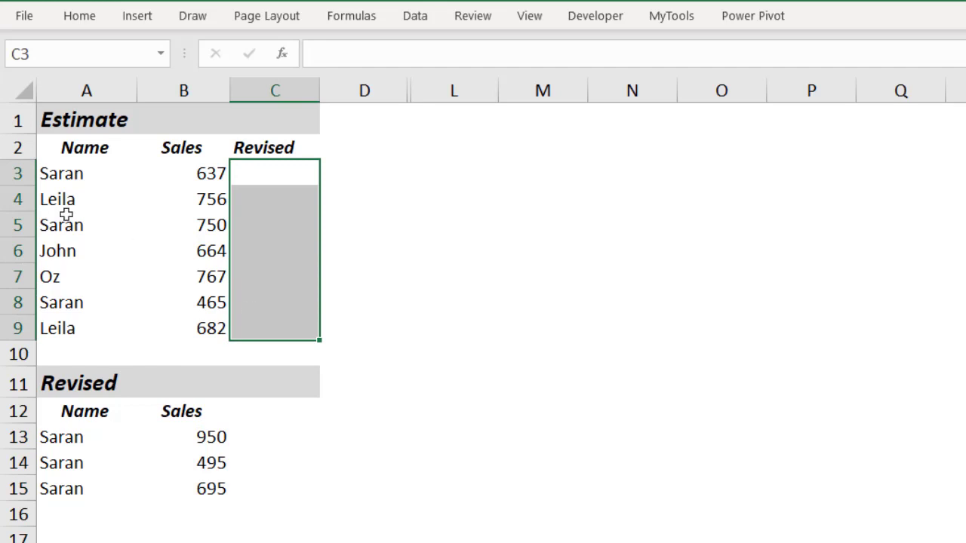
left_click(259, 164)
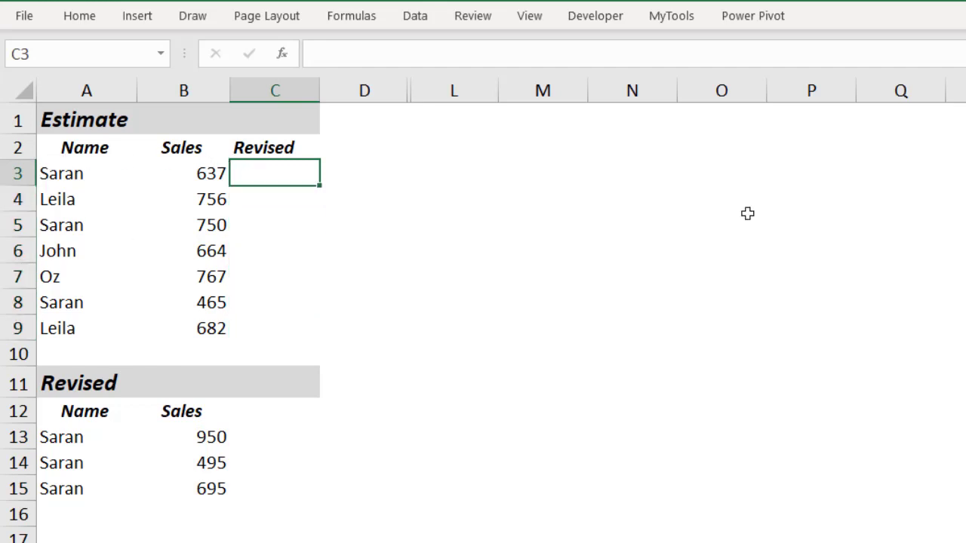
type("=")
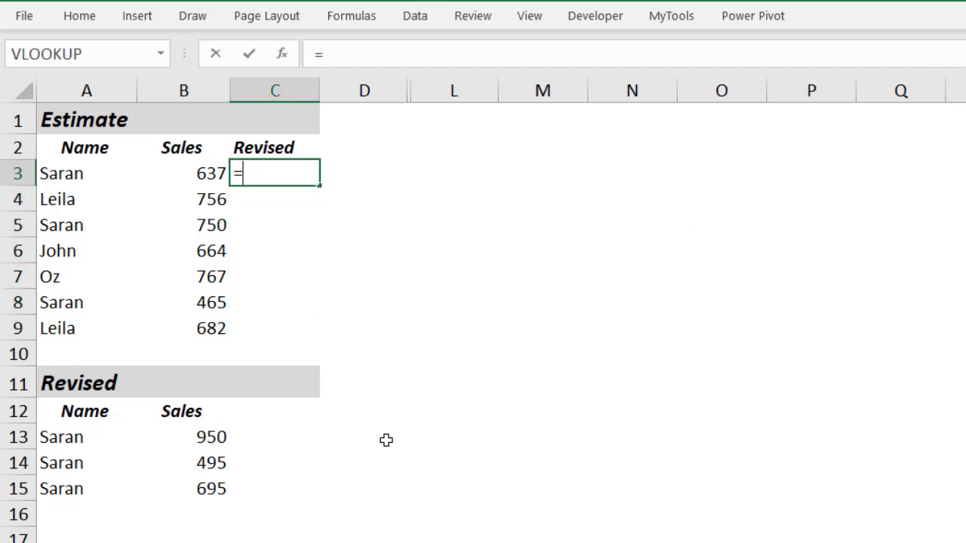
key("Escape")
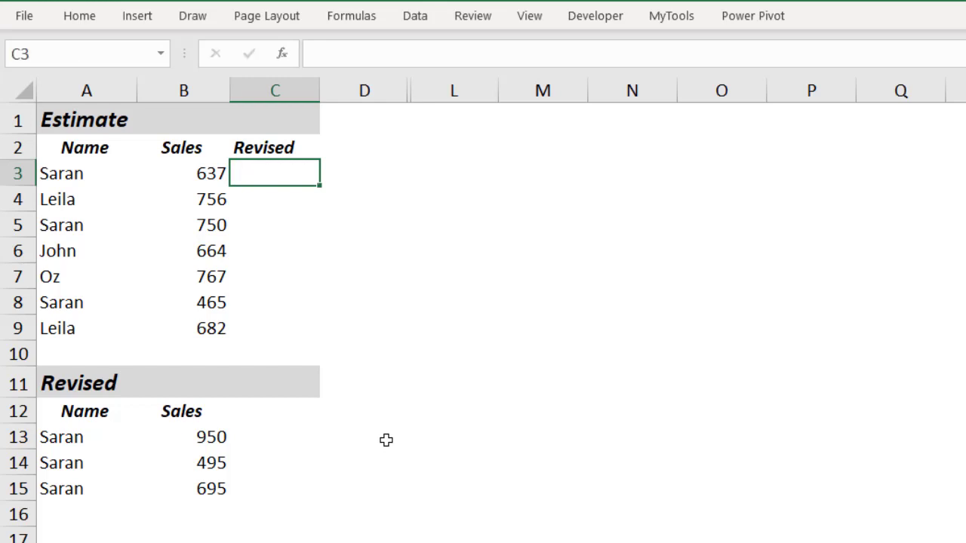
Add a filter to the Estimate table in A2:C9
left_click_drag(68, 148, 288, 320)
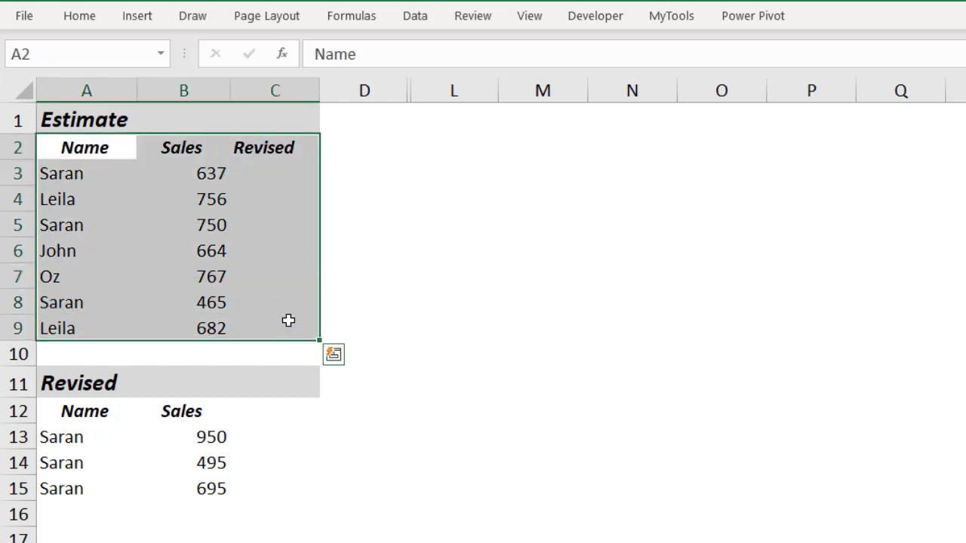
left_click(419, 25)
left_click(575, 46)
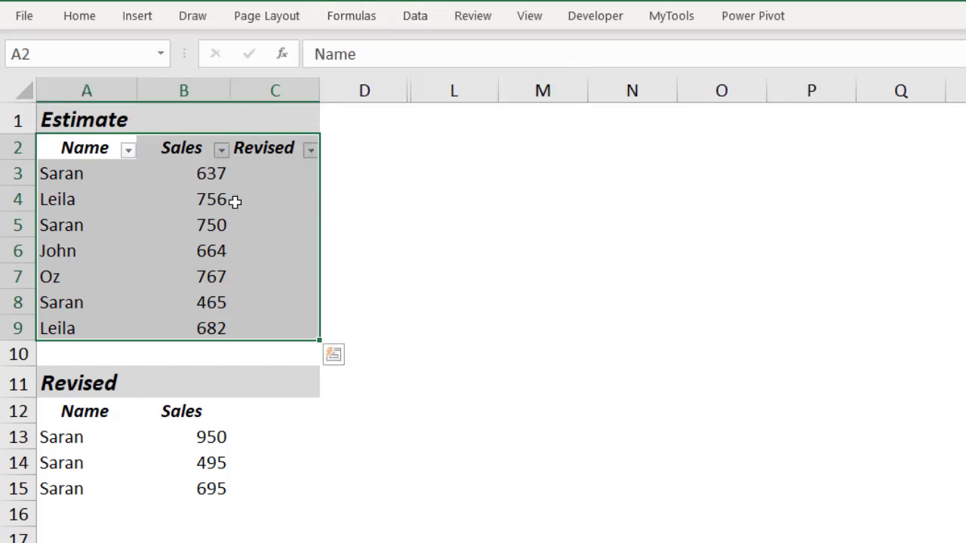
Filter the Estimate table's Name column to show only the person listed in the Revised table
left_click(148, 193)
left_click(127, 150)
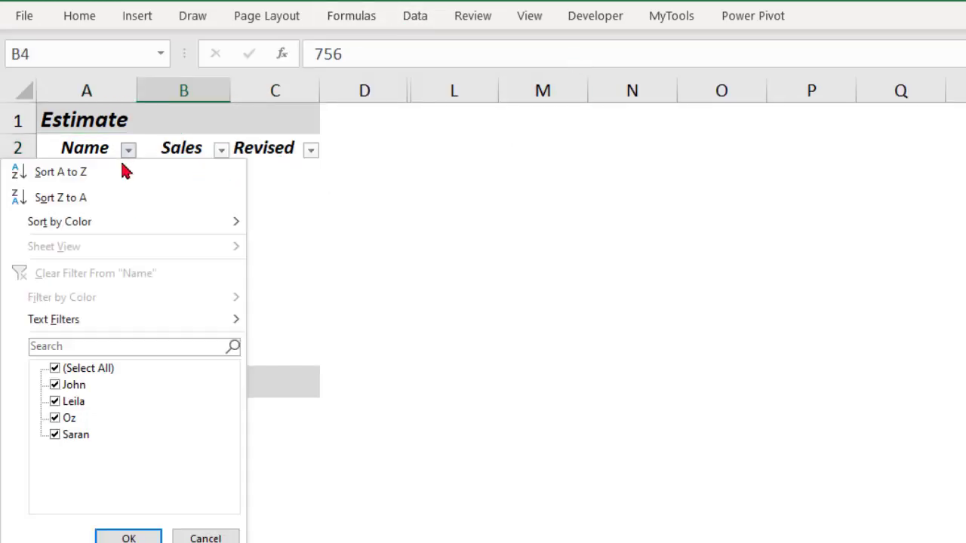
left_click(86, 369)
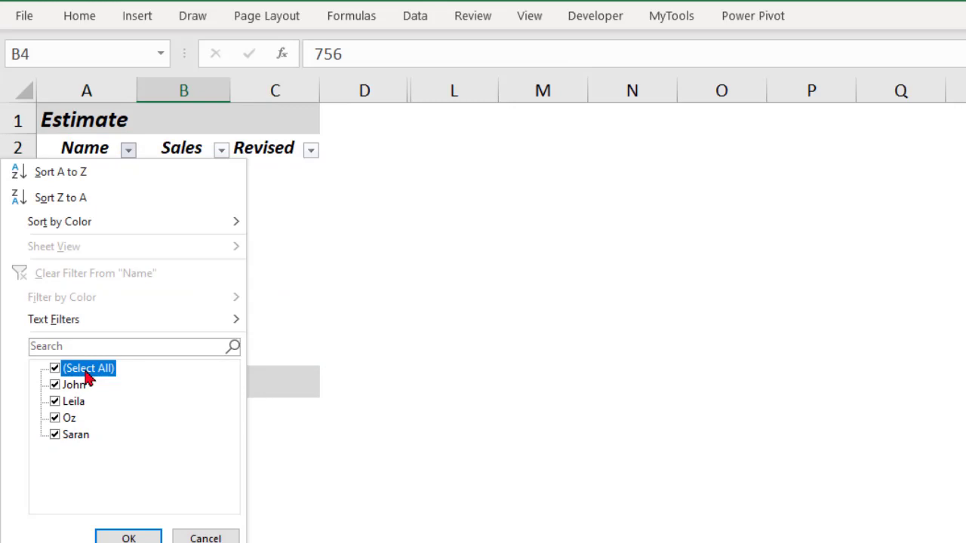
left_click(76, 435)
left_click(129, 537)
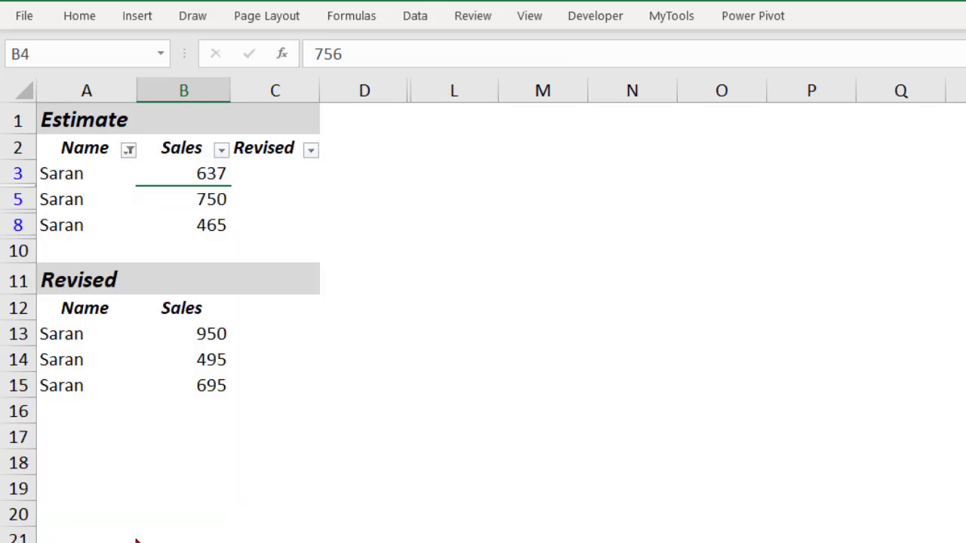
Try to paste the revised sales from B13:B15 into the visible Revised cells C3, C5 and C8 of the filtered table
left_click(293, 172)
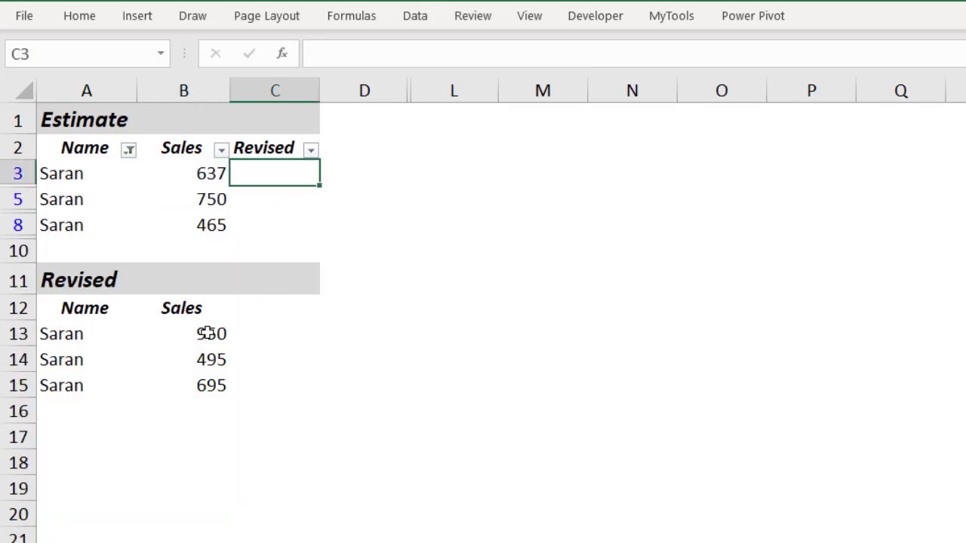
left_click_drag(207, 333, 207, 375)
key("ctrl+c")
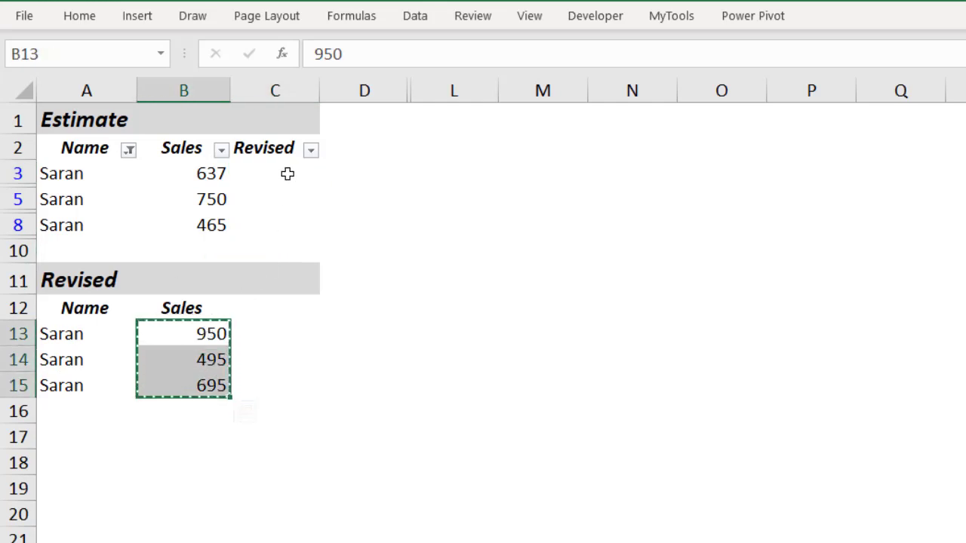
left_click_drag(288, 173, 288, 224)
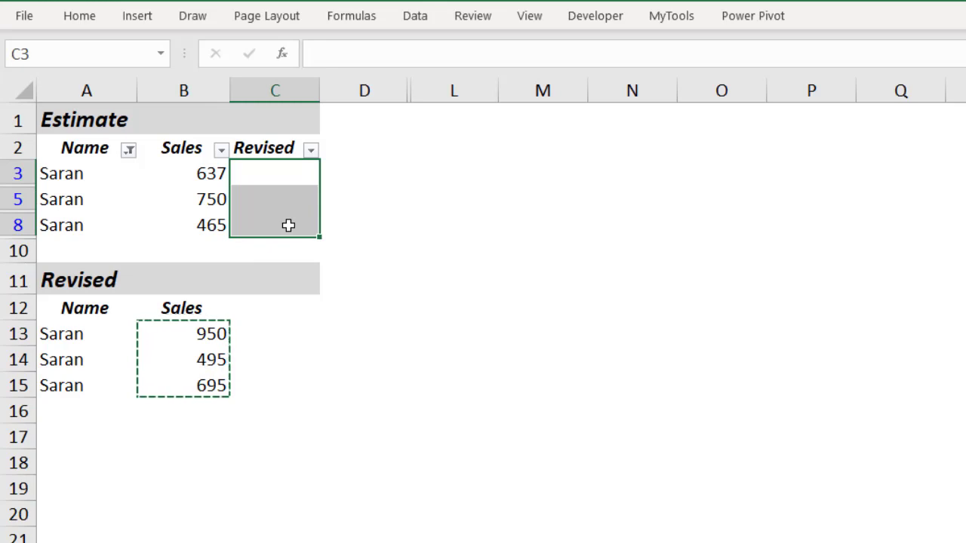
key("ctrl+v")
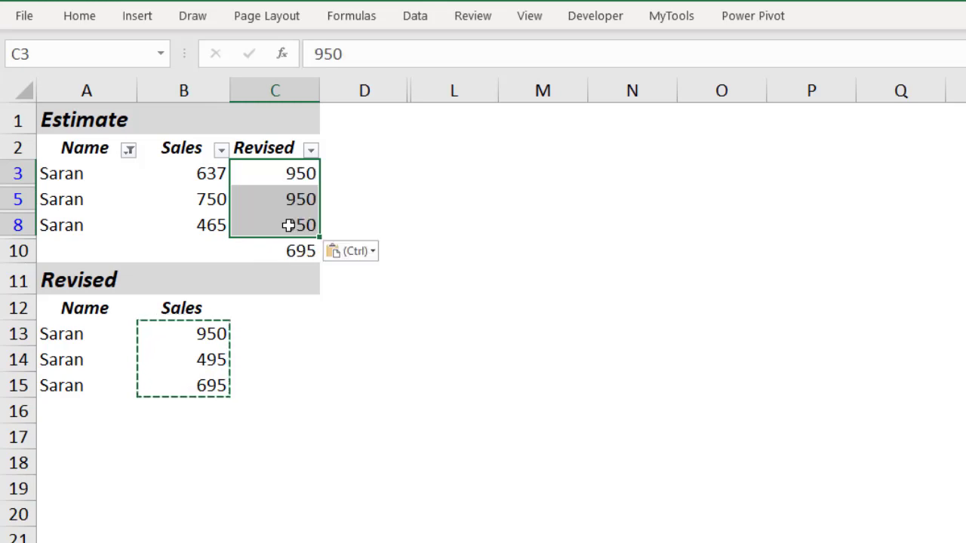
Clear the Estimate table's filter and delete the pasted values from C3:C10
left_click(176, 142)
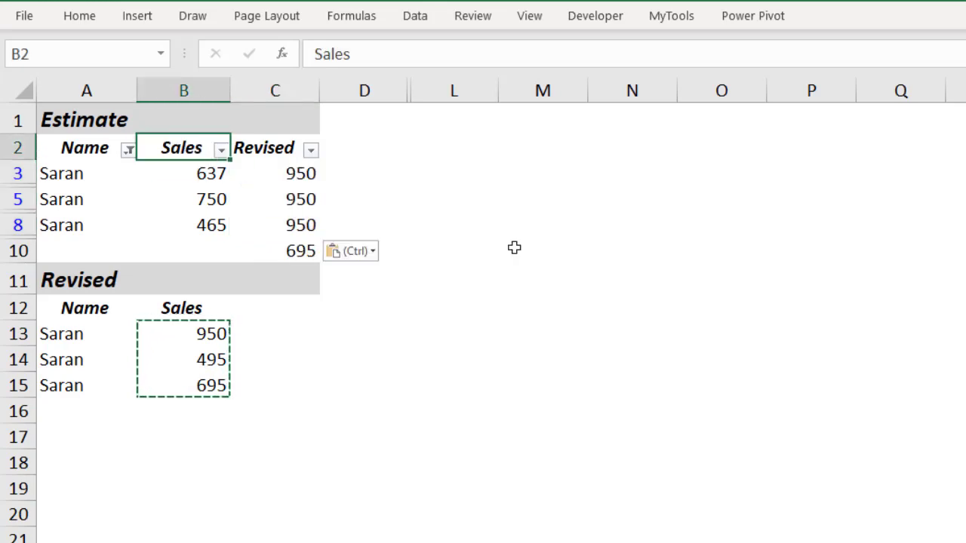
key("alt+a")
key("c")
key("Down")
key("Right")
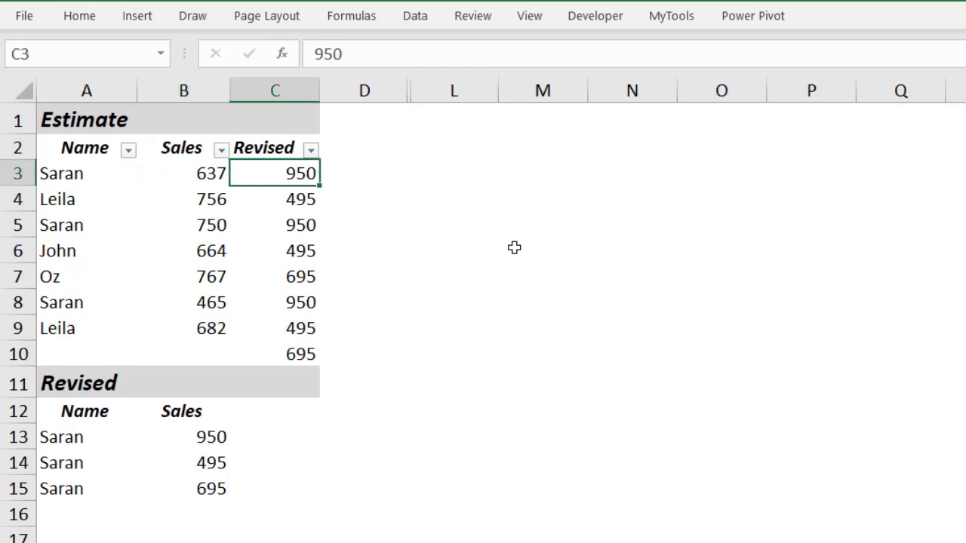
key("ctrl+shift+Down")
key("Delete")
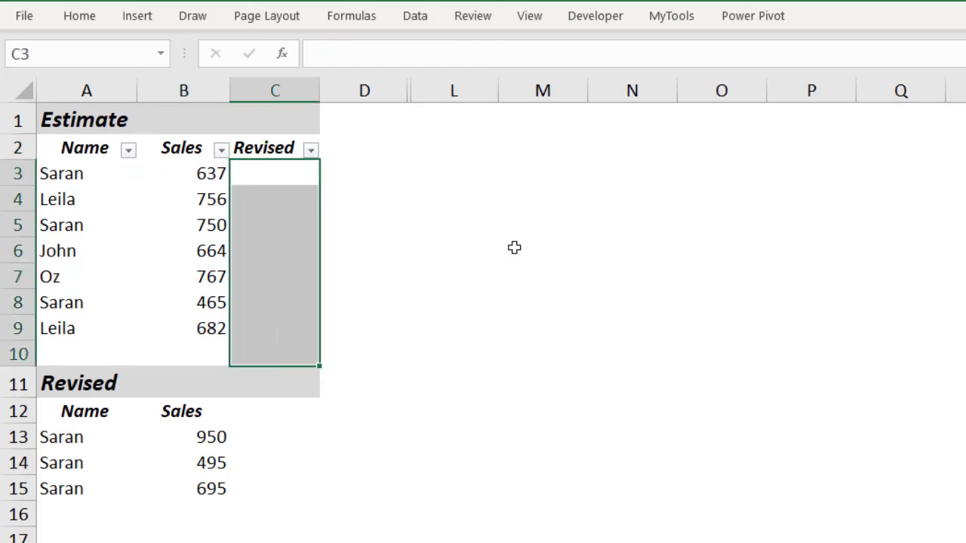
key("Up")
key("Left")
key("Left")
key("ctrl+shift+Right")
key("ctrl+shift+Down")
key("Right")
key("Down")
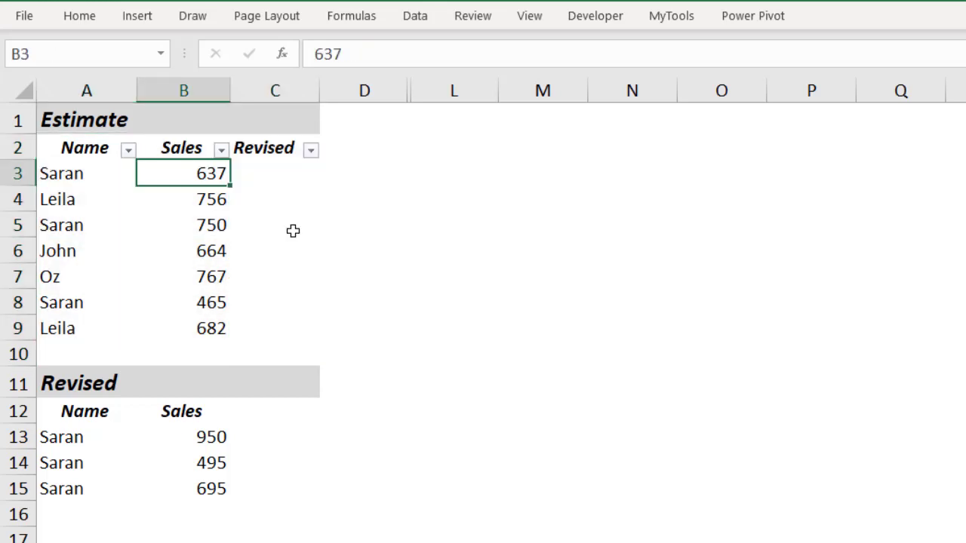
Filter the Estimate table's Name column again to show only the person listed in the Revised table
key("Up")
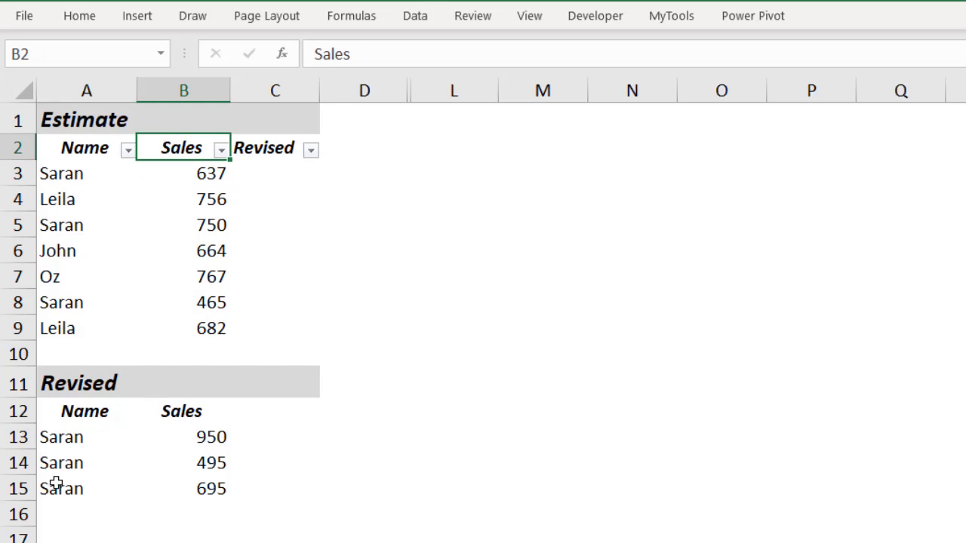
left_click(105, 142)
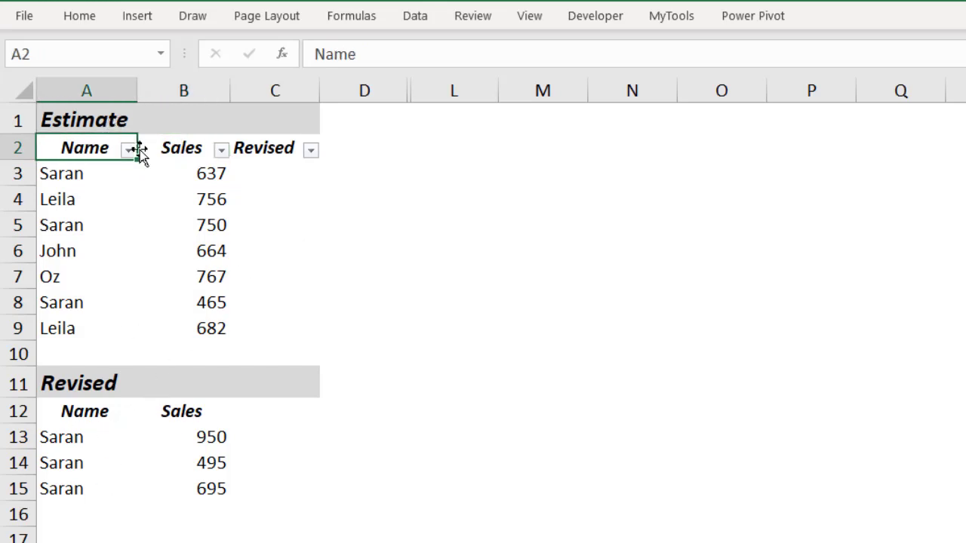
left_click(128, 149)
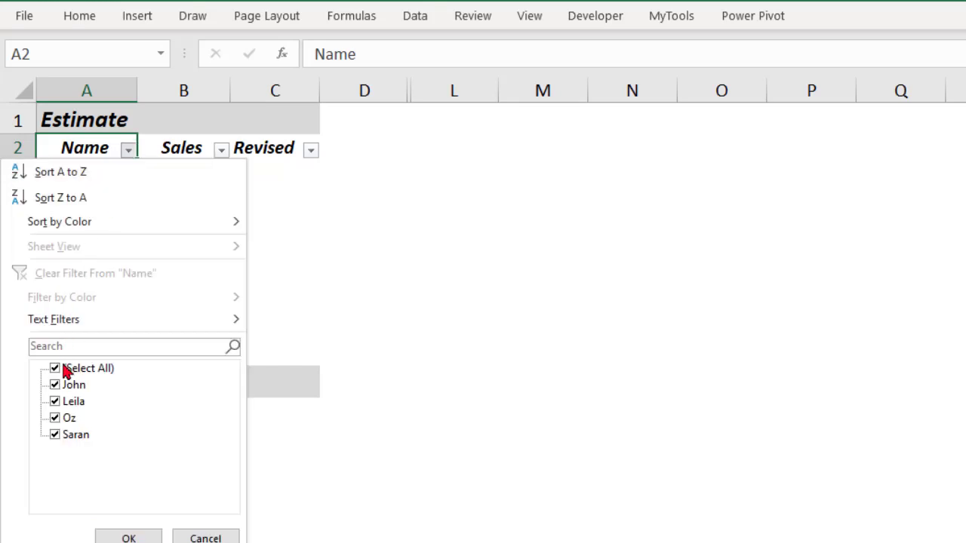
left_click(66, 369)
left_click(75, 436)
left_click(130, 538)
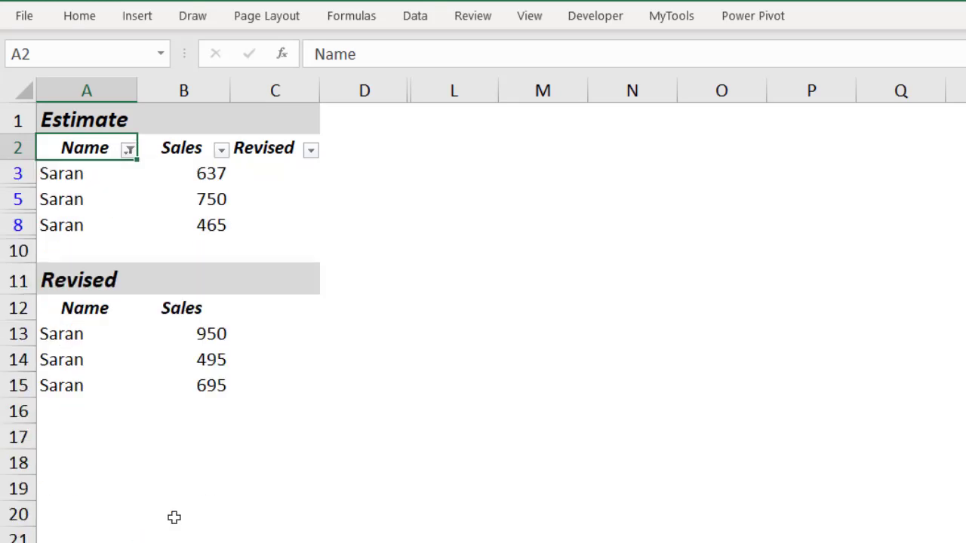
left_click(336, 245)
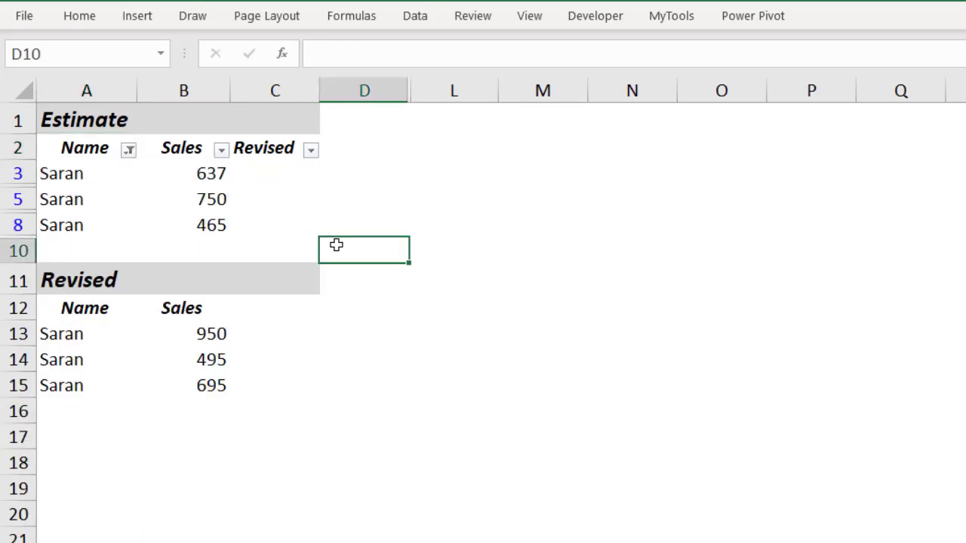
left_click(106, 172)
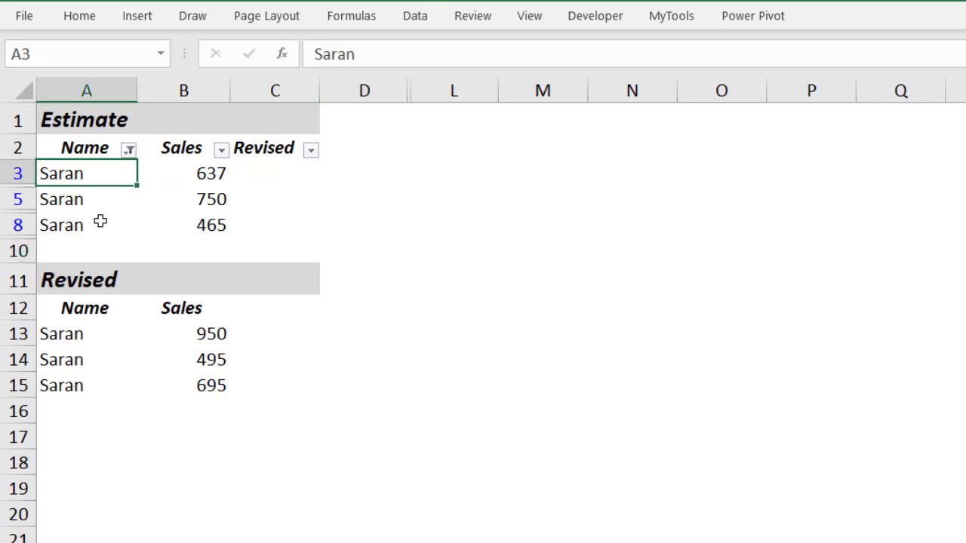
left_click(94, 332)
left_click(91, 169)
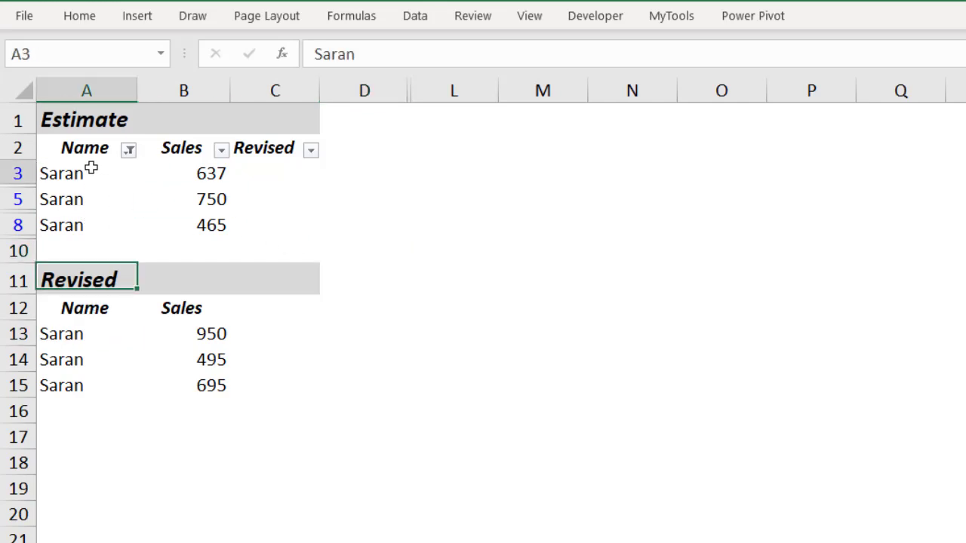
left_click(90, 199)
left_click(94, 224)
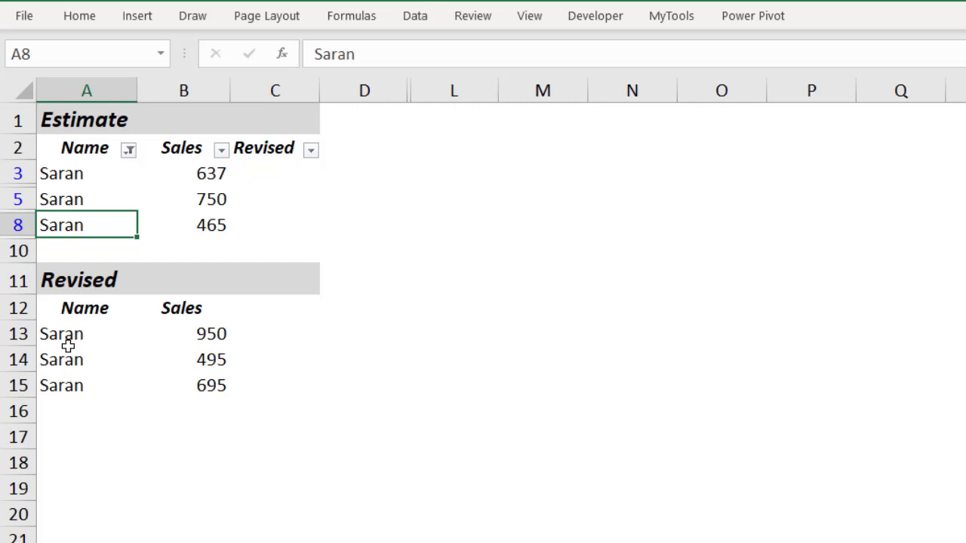
Insert a blank column before the Name column and enter the header Row No in A2
left_click(97, 91)
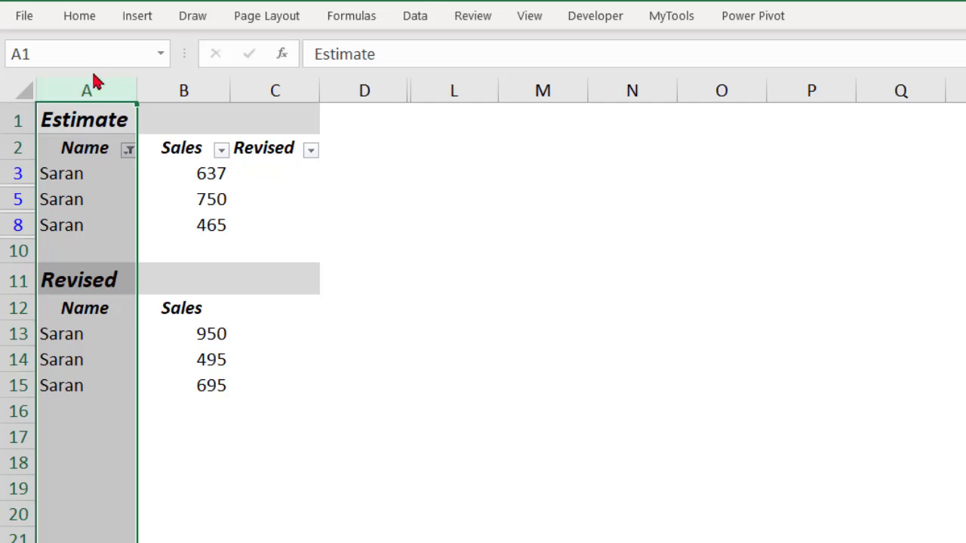
key("ctrl+shift+plus")
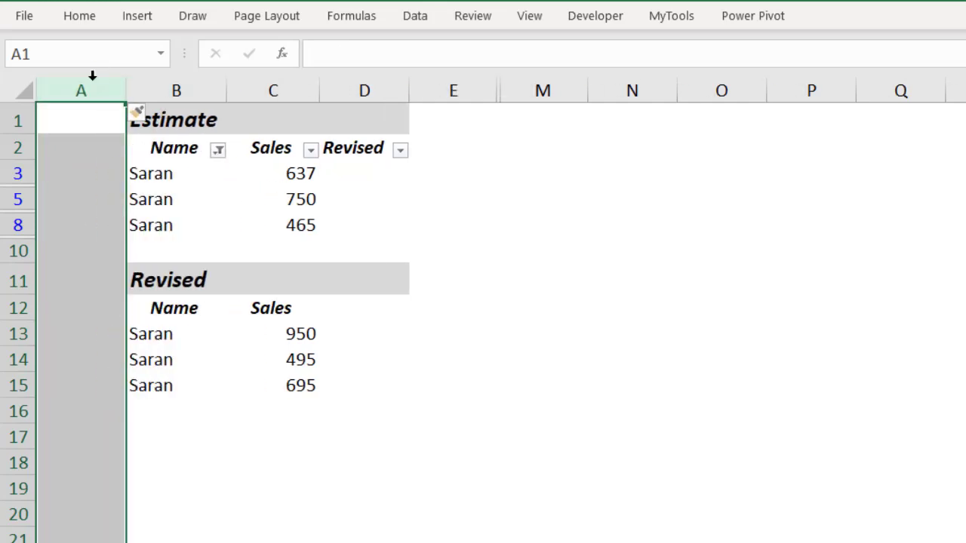
left_click(112, 147)
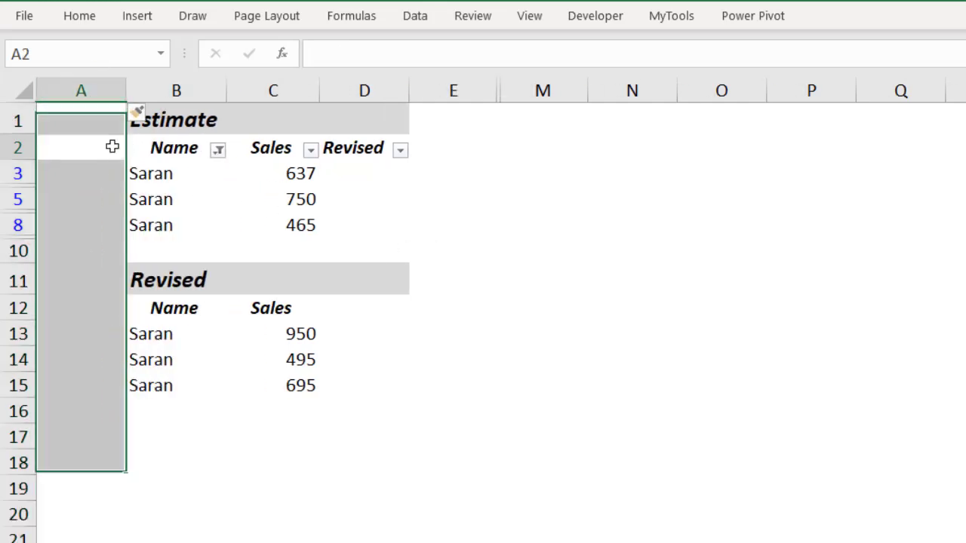
left_click(112, 146)
type("Row")
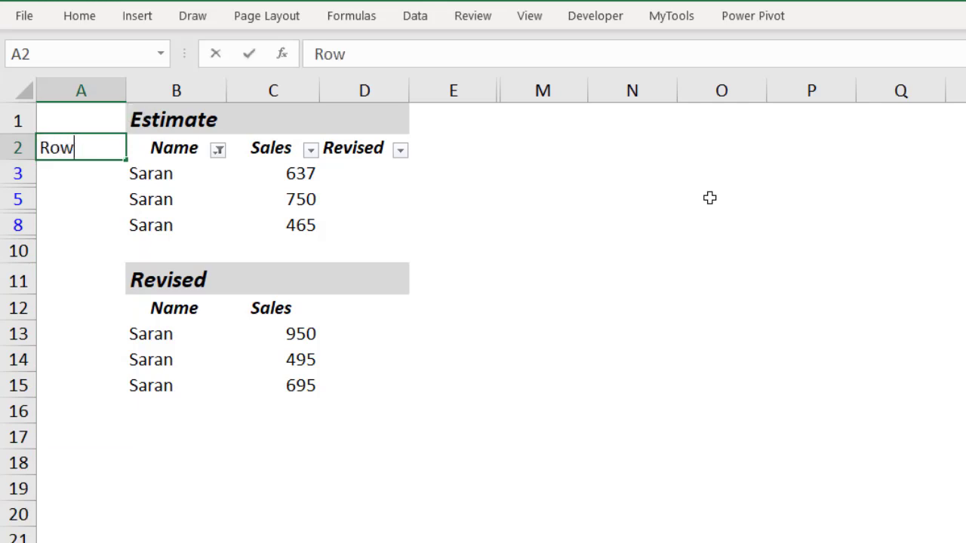
type(" No")
key("Return")
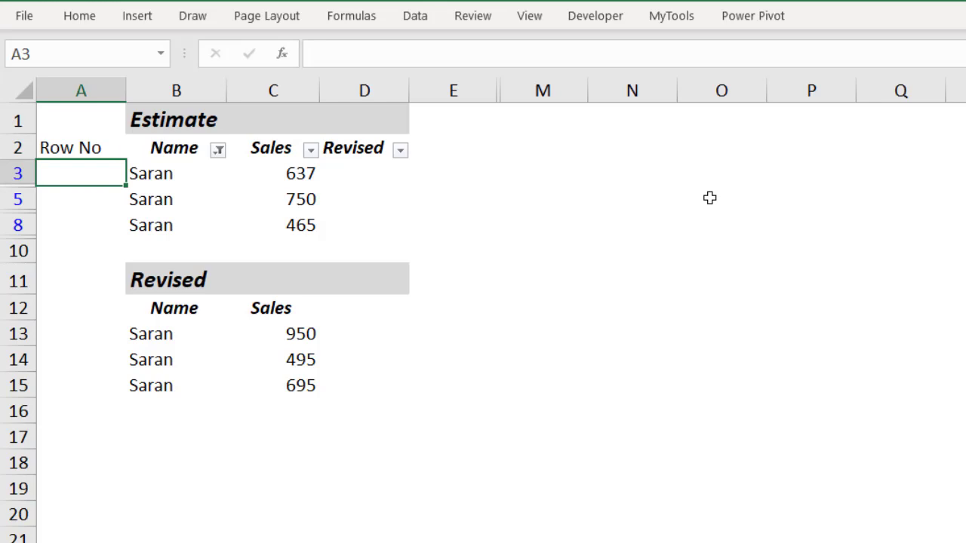
Enter =ROW() in A3 and copy it to the visible Row No cells A5 and A8
type("=r")
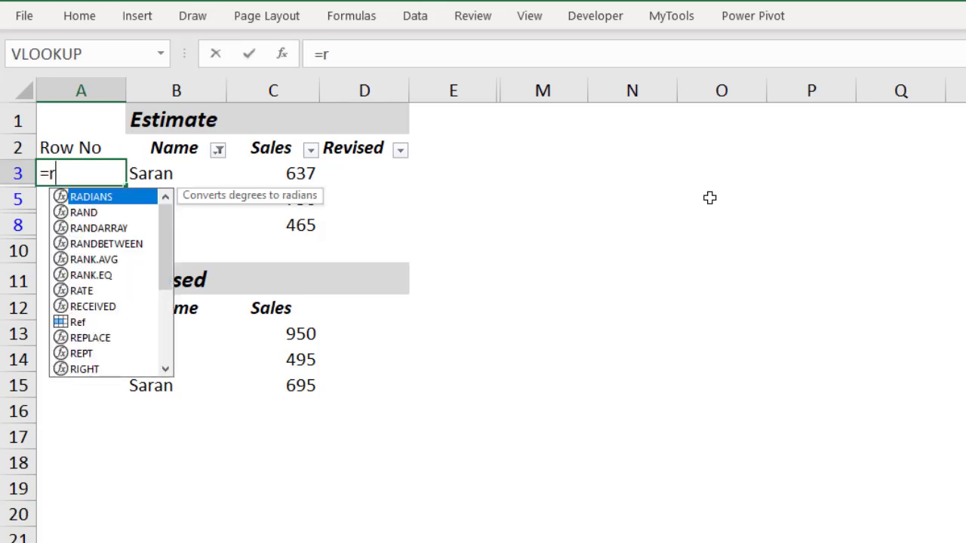
type("ow")
key("Tab")
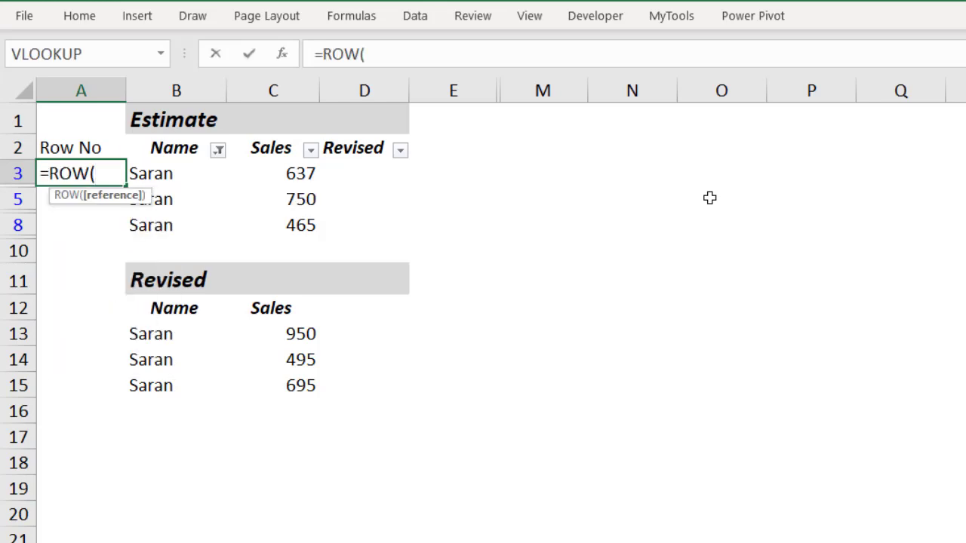
type(")")
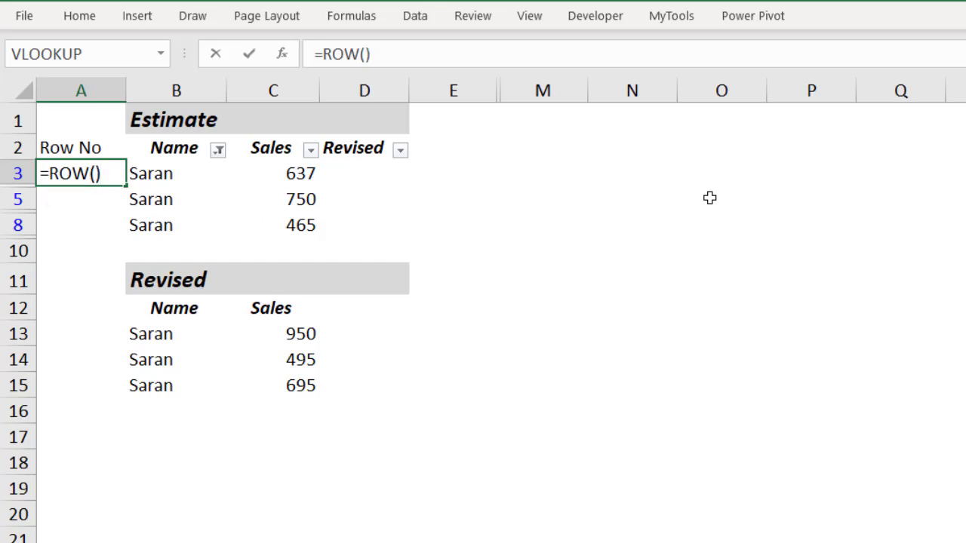
key("Return")
key("Up")
key("ctrl+c")
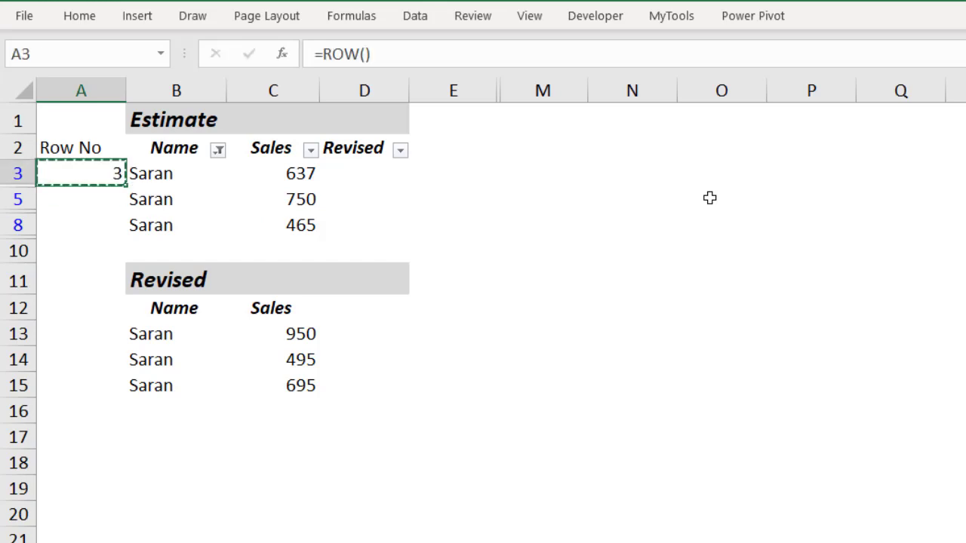
key("Down")
key("shift+Down")
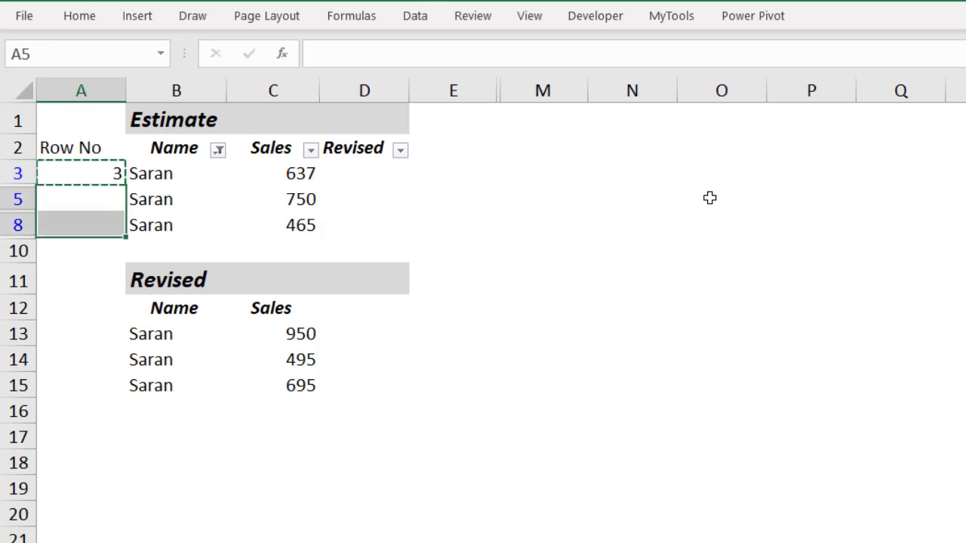
key("ctrl+v")
key("Escape")
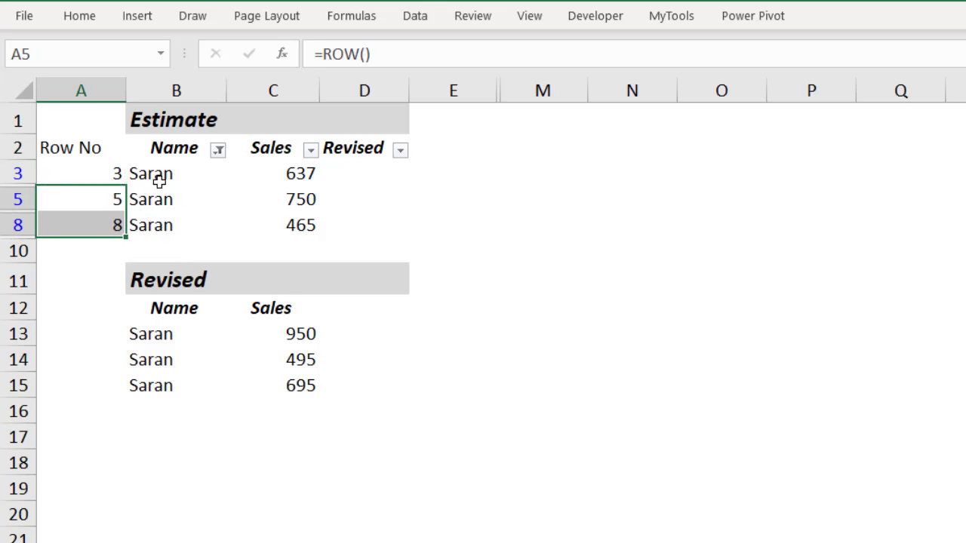
left_click(102, 168)
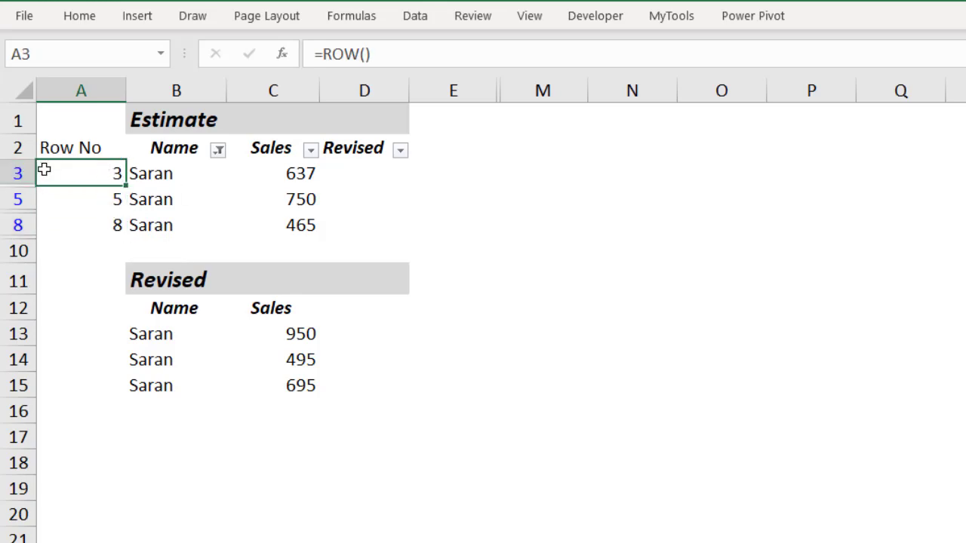
left_click(102, 200)
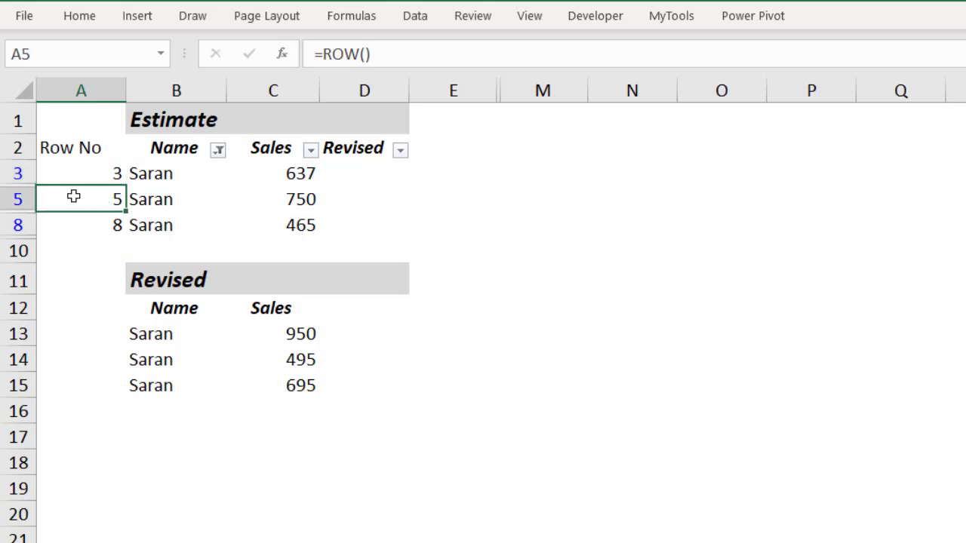
left_click(79, 225)
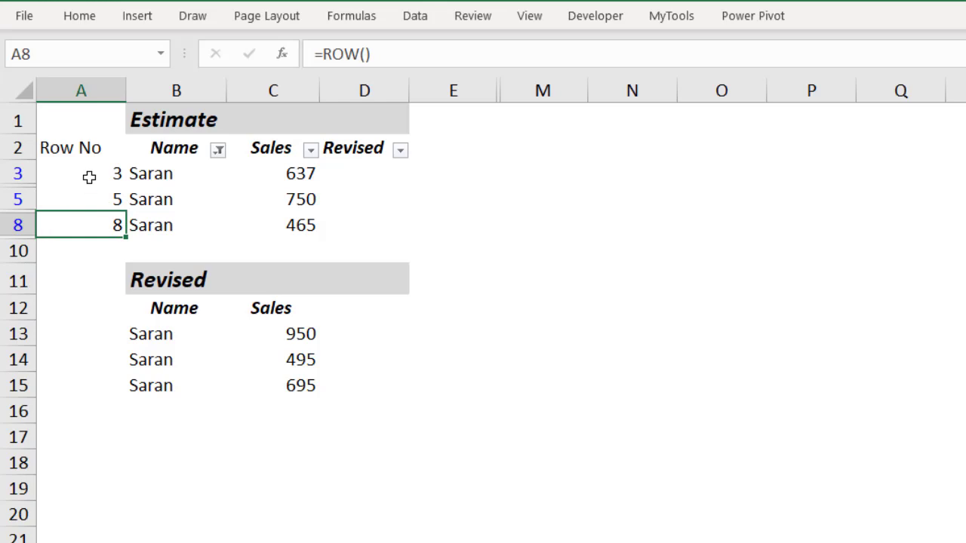
Copy the visible row numbers from A3:A8 and paste them beside the Revised table's names, starting at A13
left_click_drag(89, 177, 90, 226)
key("ctrl+c")
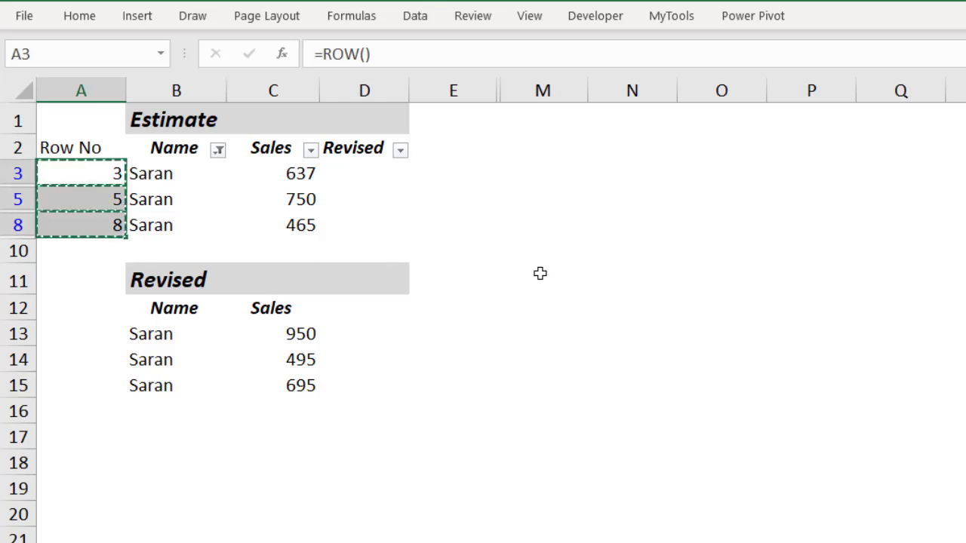
left_click(77, 337)
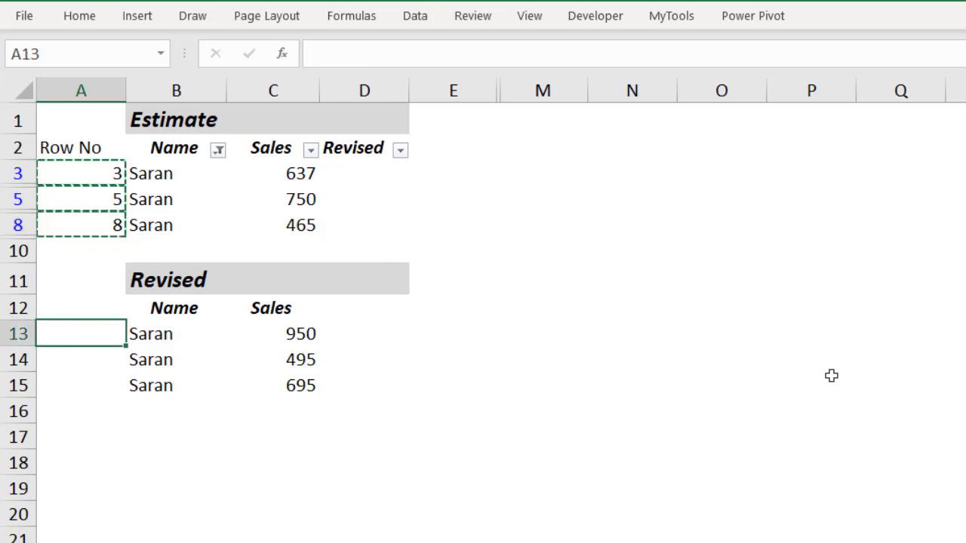
key("ctrl+v")
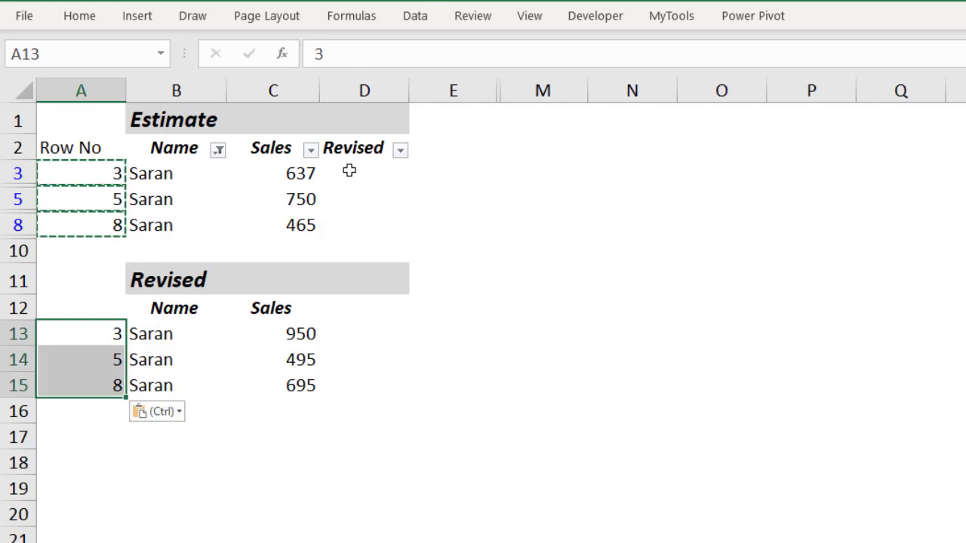
Enter =VLOOKUP(A3,$A$13:$C$15,3,0) in the Estimate table's Revised cell D3
left_click(353, 171)
key("Escape")
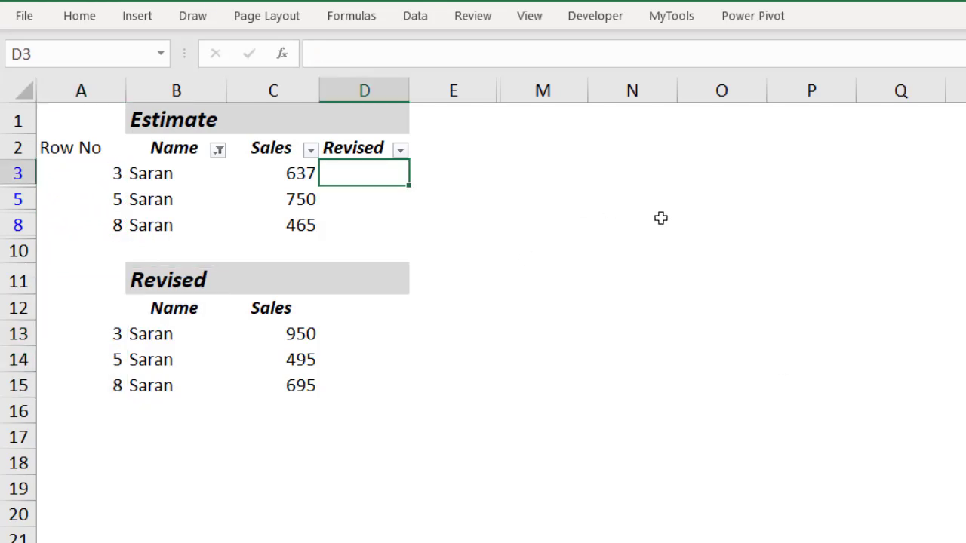
type("=vloo")
key("Tab")
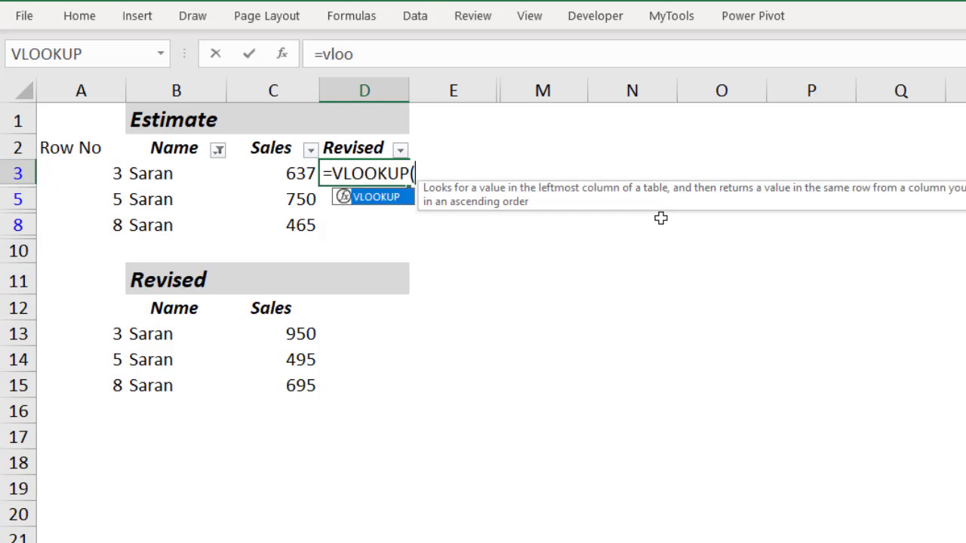
left_click(109, 175)
type(",")
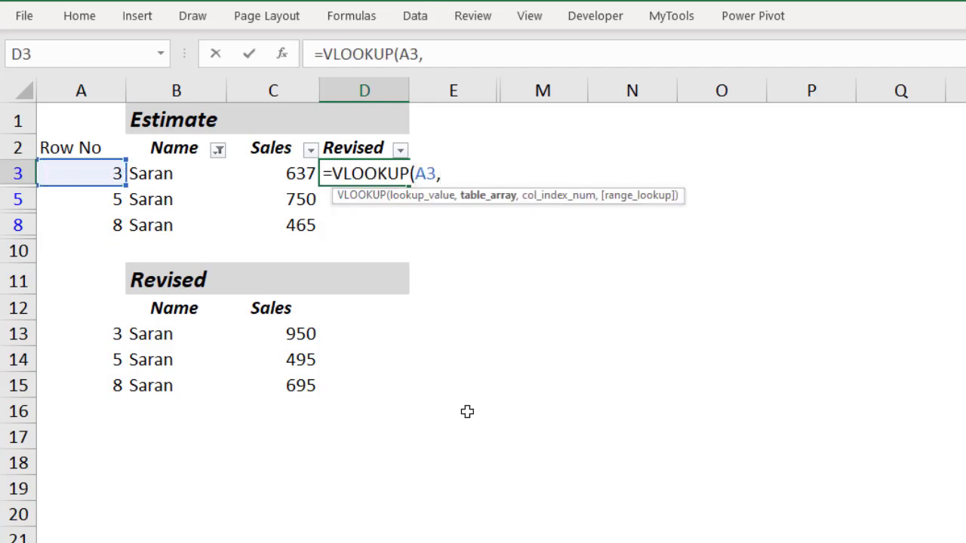
left_click_drag(86, 325, 280, 389)
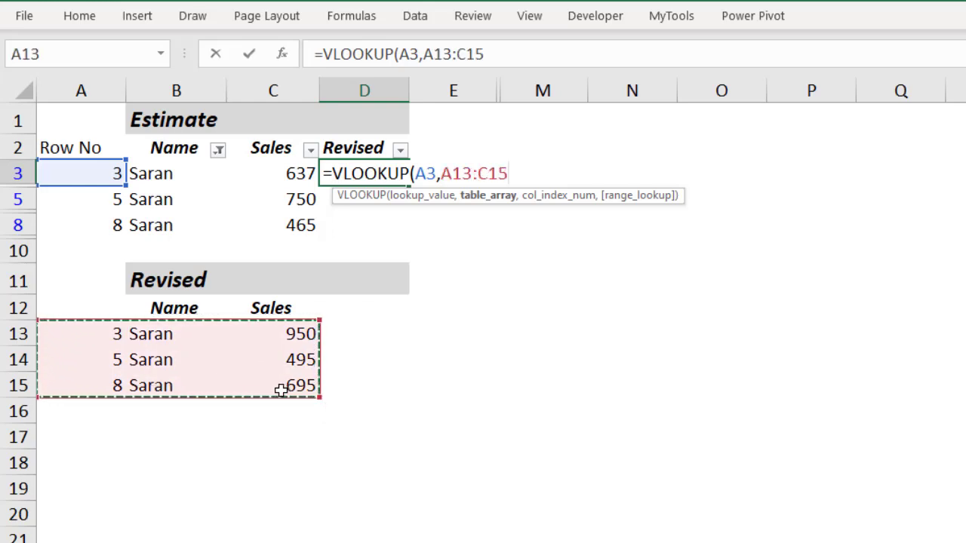
key("F4")
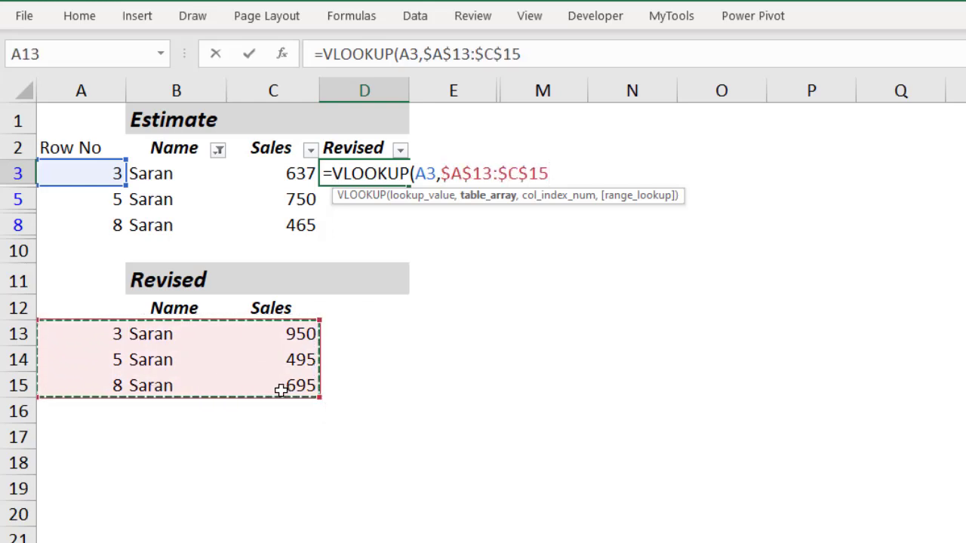
type(",")
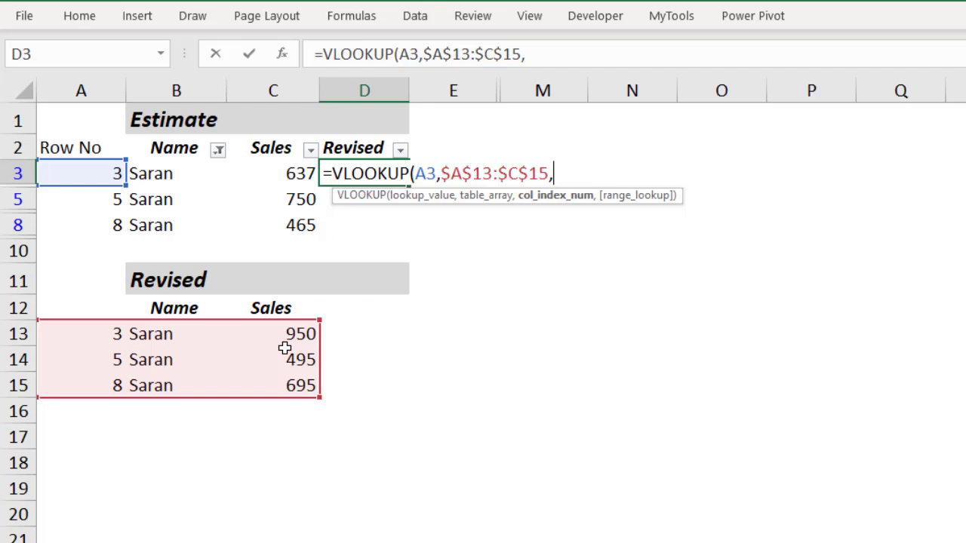
type("3,0")
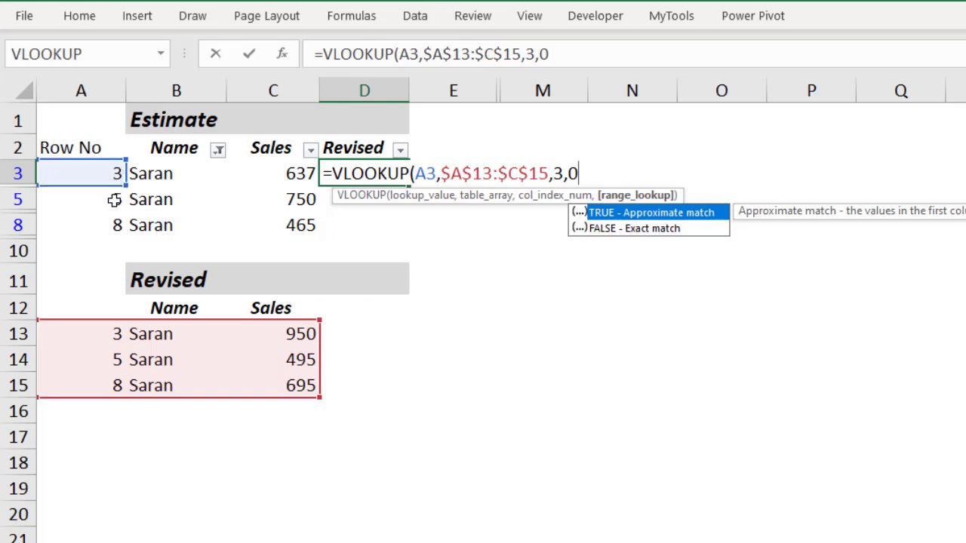
type(")")
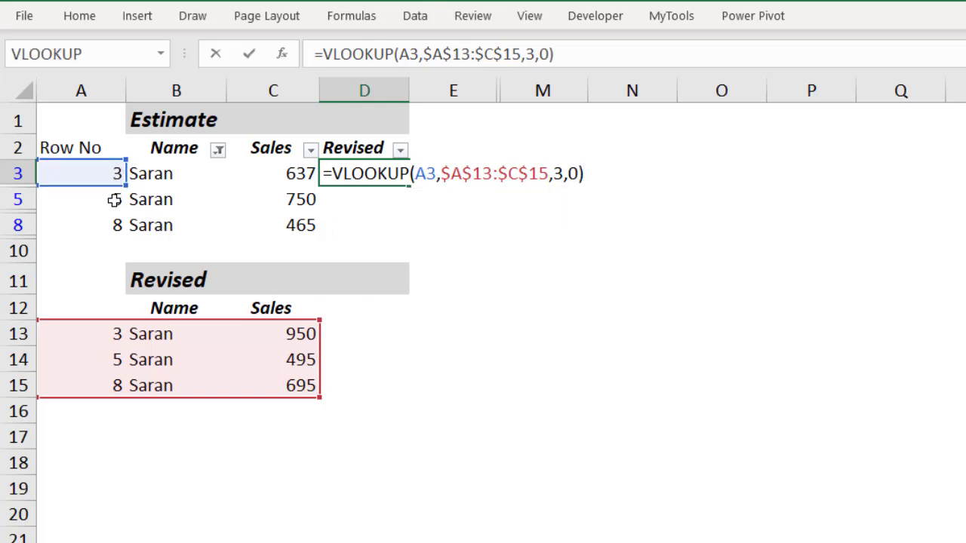
key("Return")
Copy the VLOOKUP formula from D3 to the visible Revised cells D5 and D8
key("Up")
key("ctrl+c")
key("Down")
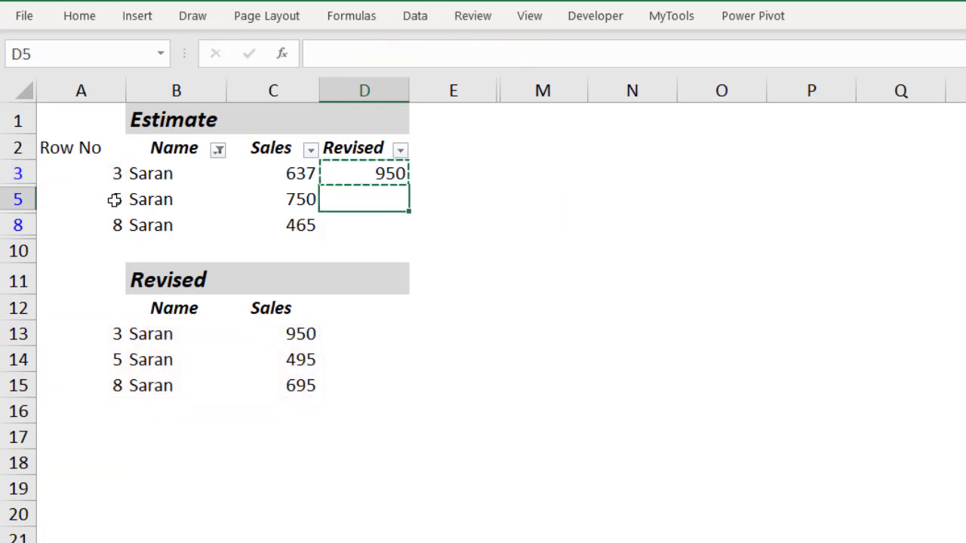
key("shift+Down")
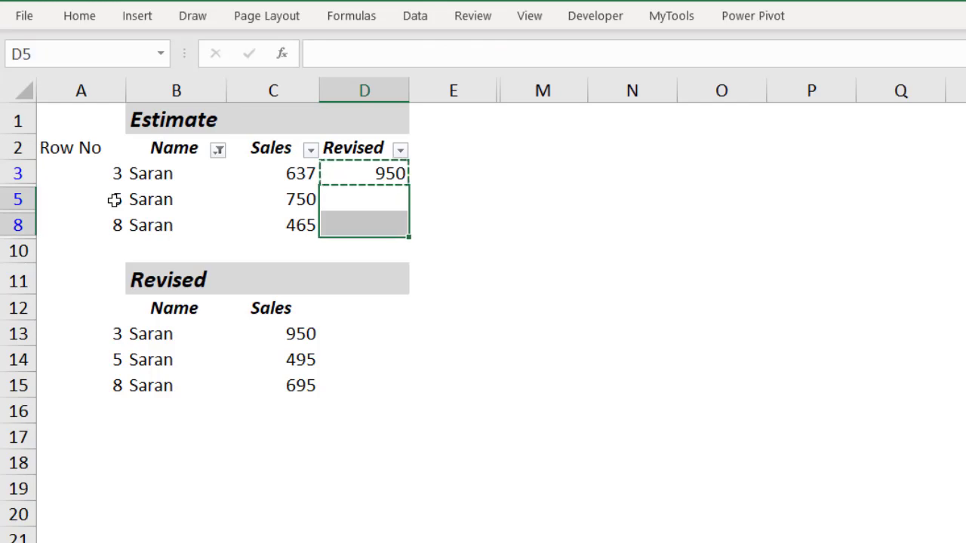
key("ctrl+v")
key("Escape")
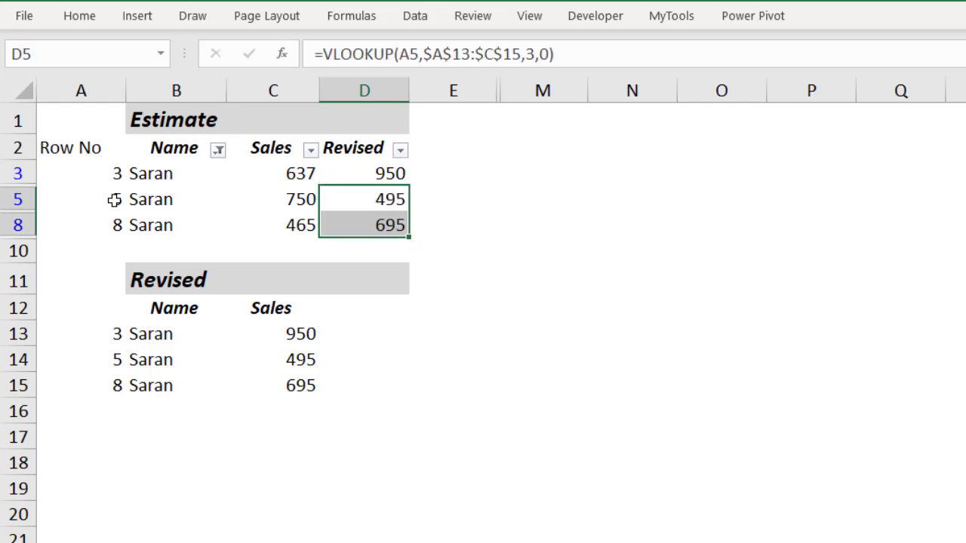
Clear the Name filter on the Estimate table so all of its rows show
left_click(162, 170)
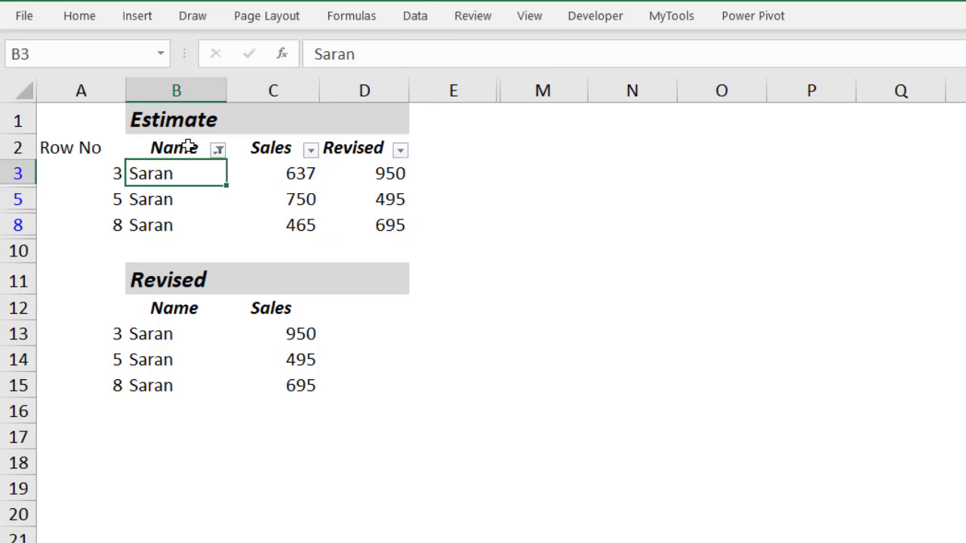
left_click(188, 146)
key("alt+d")
key("f")
key("s")
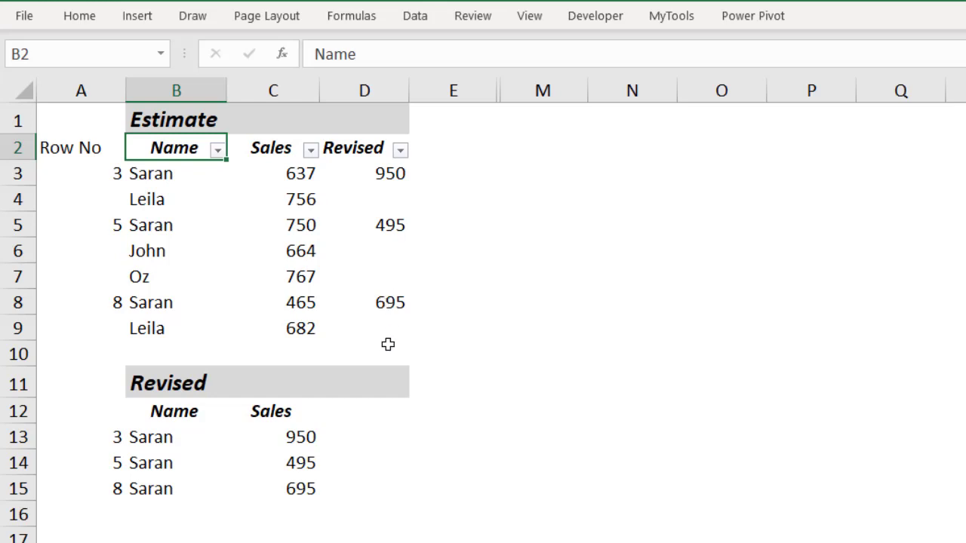
Italicize the Row No header in A2
left_click(91, 147)
type("i")
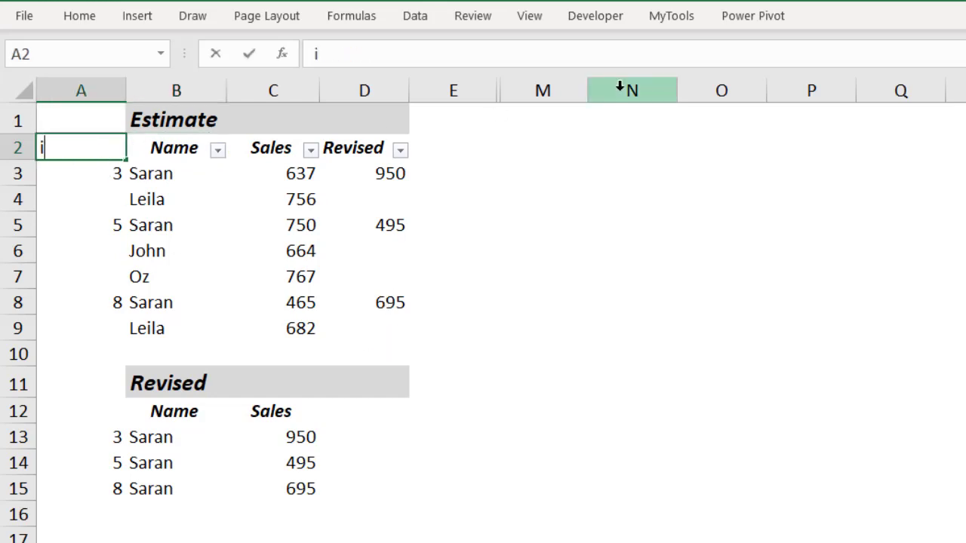
key("Escape")
key("ctrl+i")
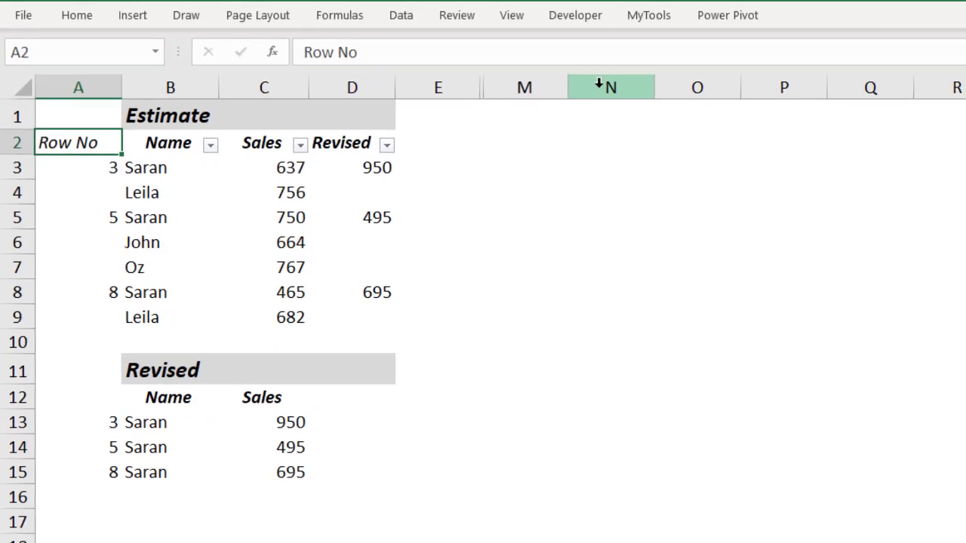
Look over the Data and Ref sheets, and select the first sales rep's reference codes A2:A16 on Ref to check their count
left_click(152, 515)
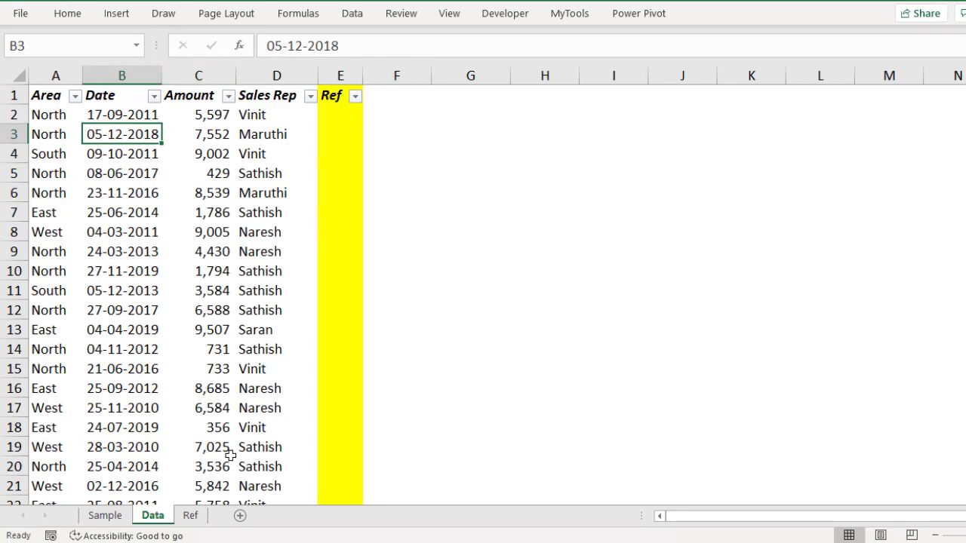
left_click(195, 519)
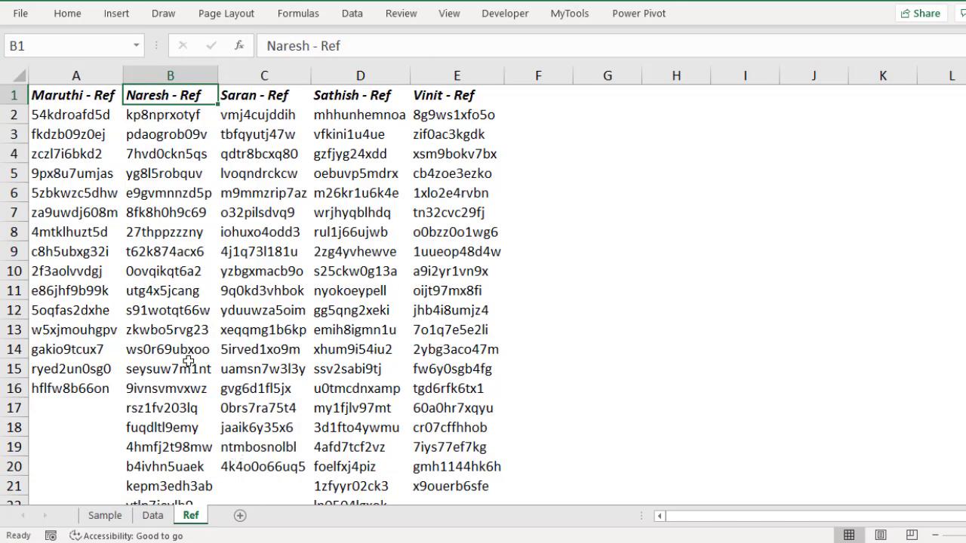
left_click(75, 118)
left_click_drag(75, 118, 72, 388)
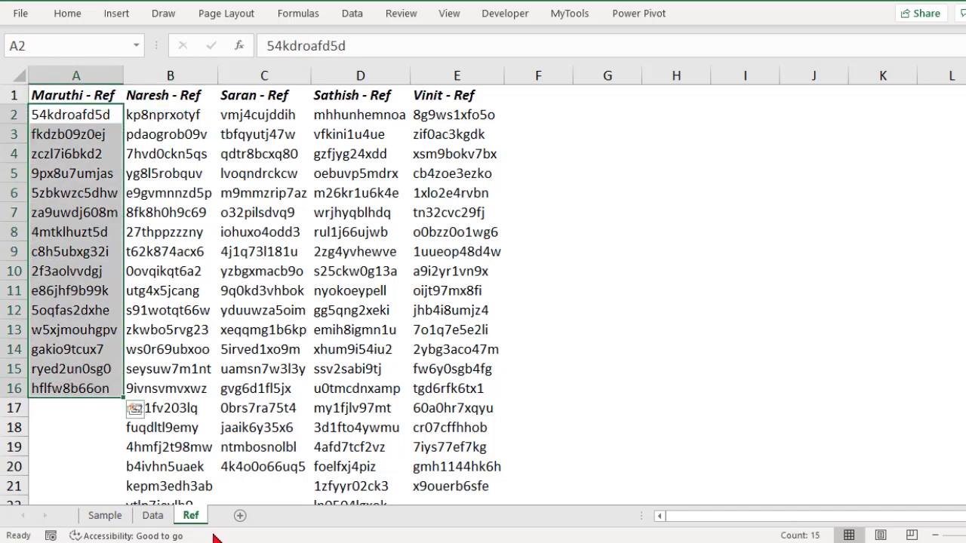
Filter the Data sheet's Sales Rep column to the first listed rep and select the visible names to check their count
left_click(151, 517)
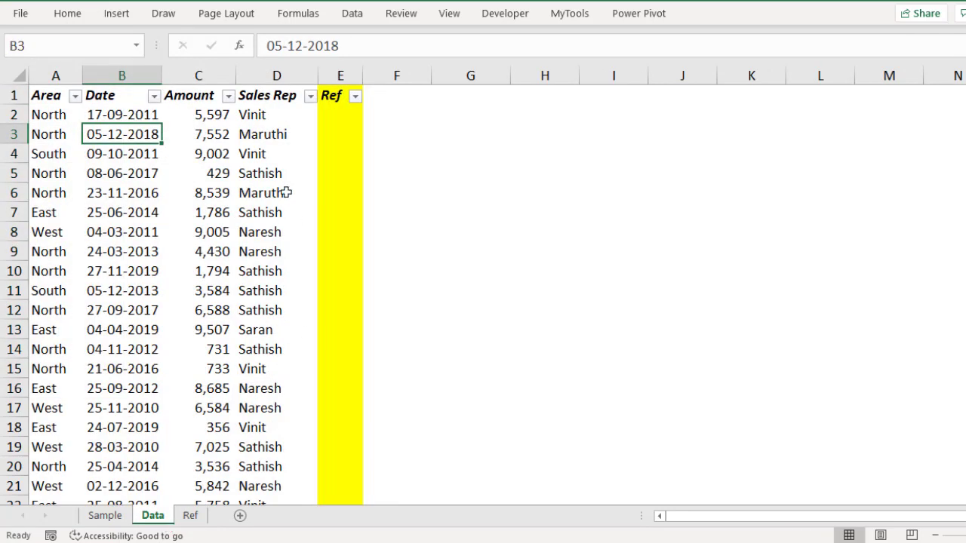
left_click(310, 96)
left_click(196, 280)
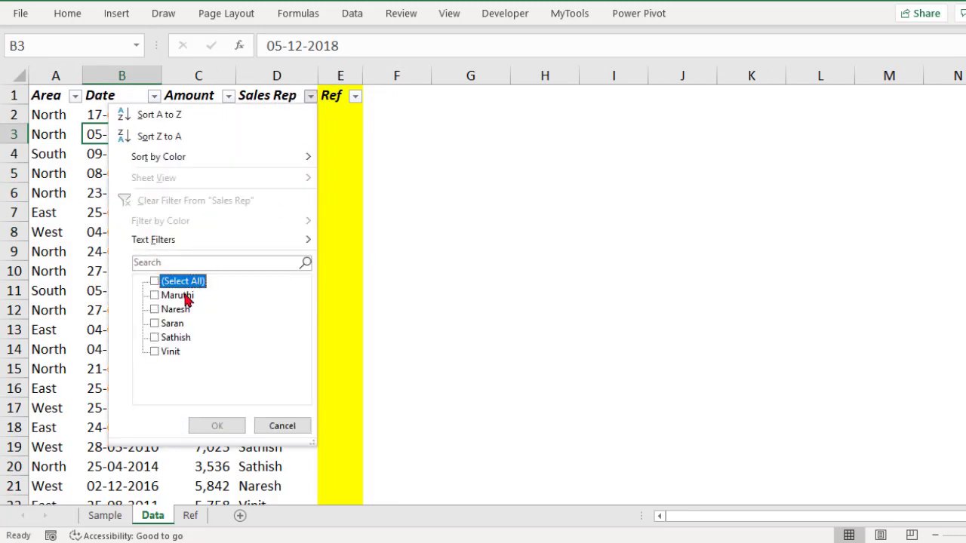
left_click(181, 295)
left_click(217, 425)
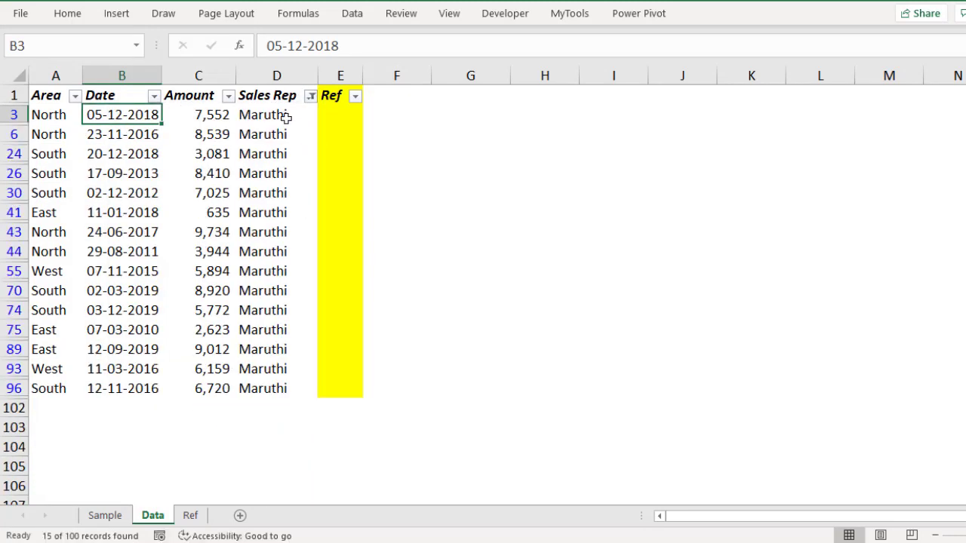
left_click_drag(286, 117, 276, 388)
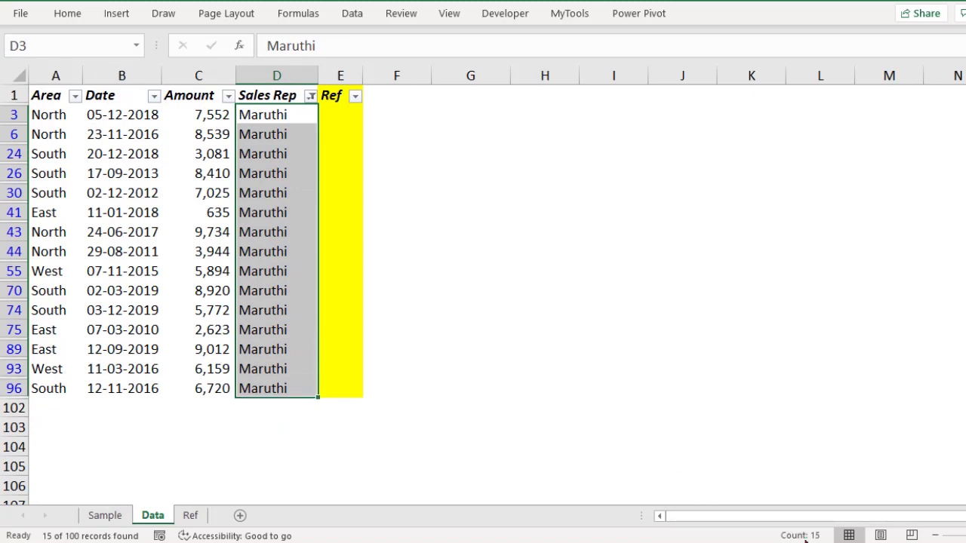
left_click(287, 116)
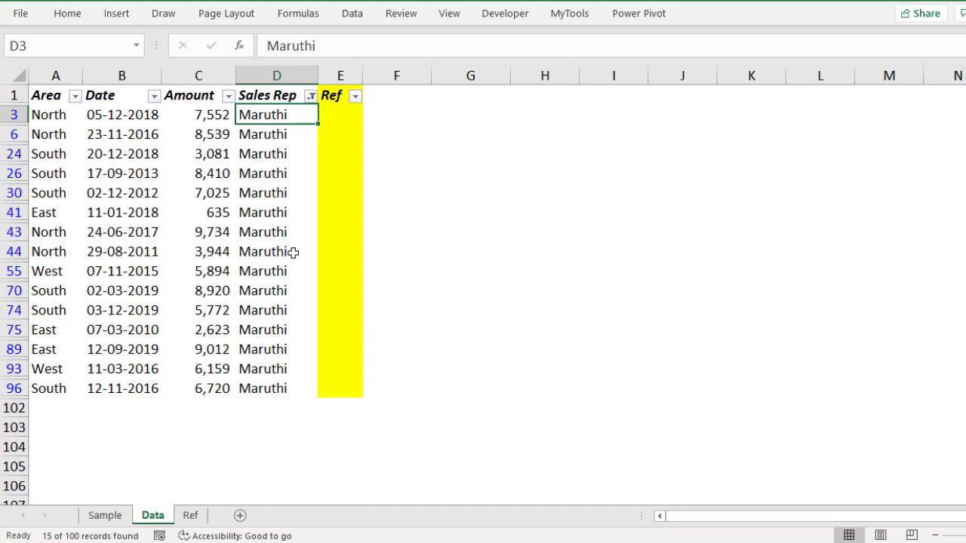
Clear the Sales Rep filter on the Data sheet
left_click(289, 94)
key("alt+d")
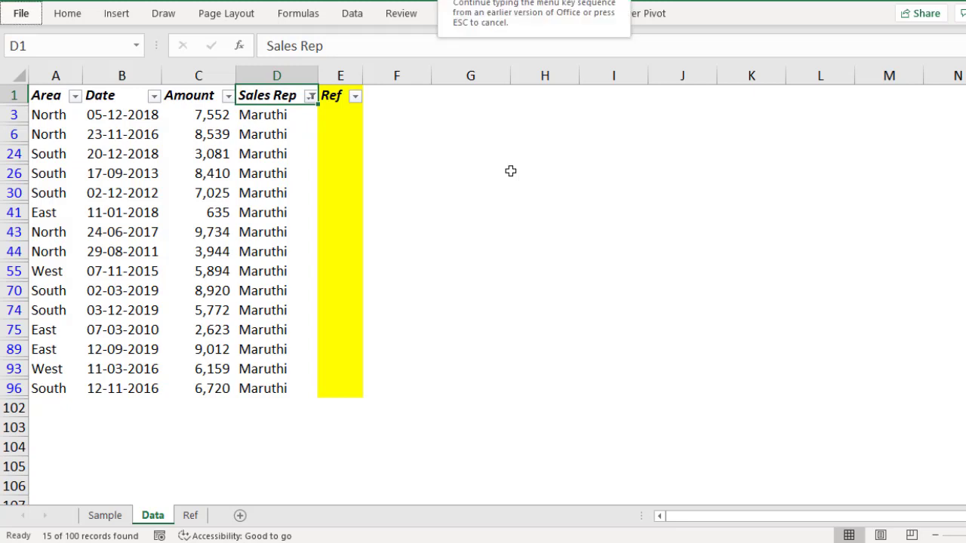
key("f")
key("s")
Insert a blank column before the Ref column on the Data sheet and enter the header Row in E1
key("Right")
key("ctrl+shift+Down")
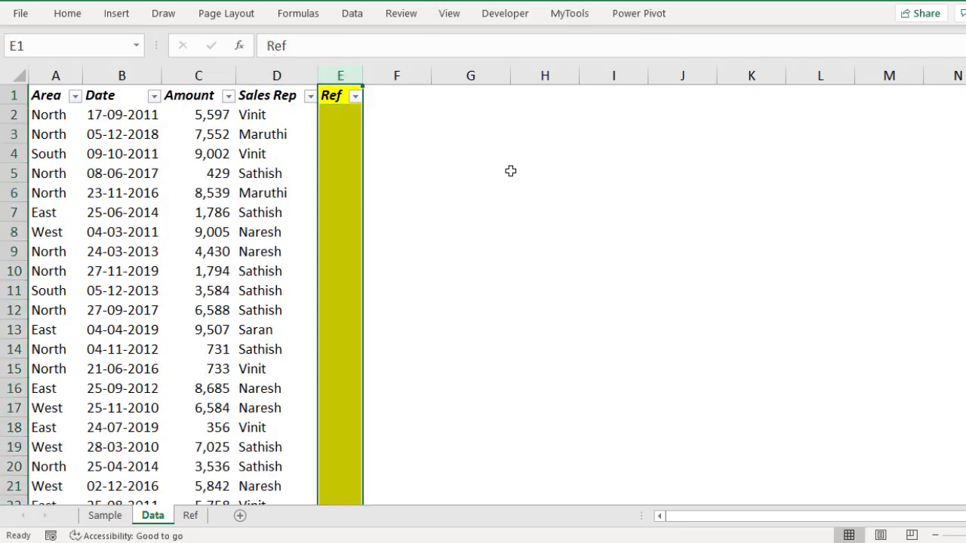
key("ctrl+shift+plus")
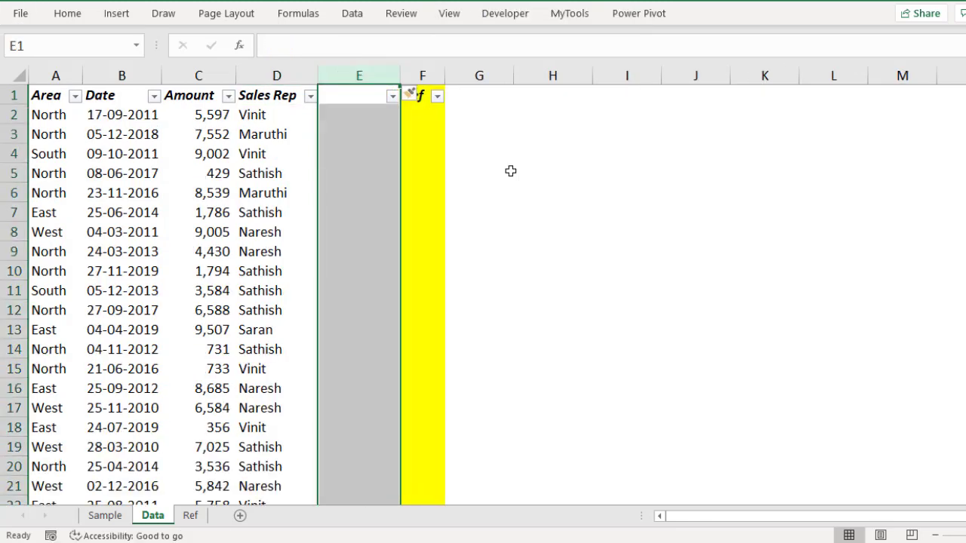
key("Down")
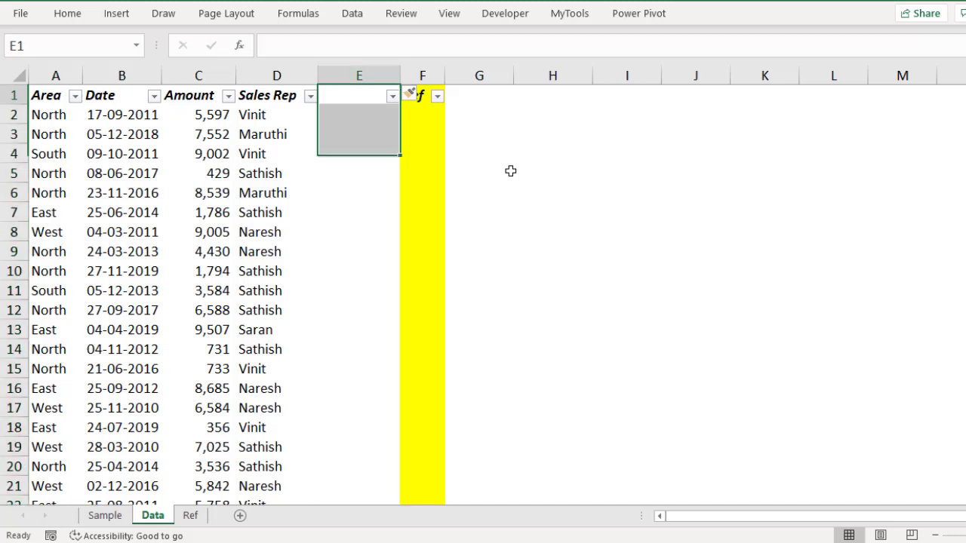
key("Up")
type("Row")
key("Return")
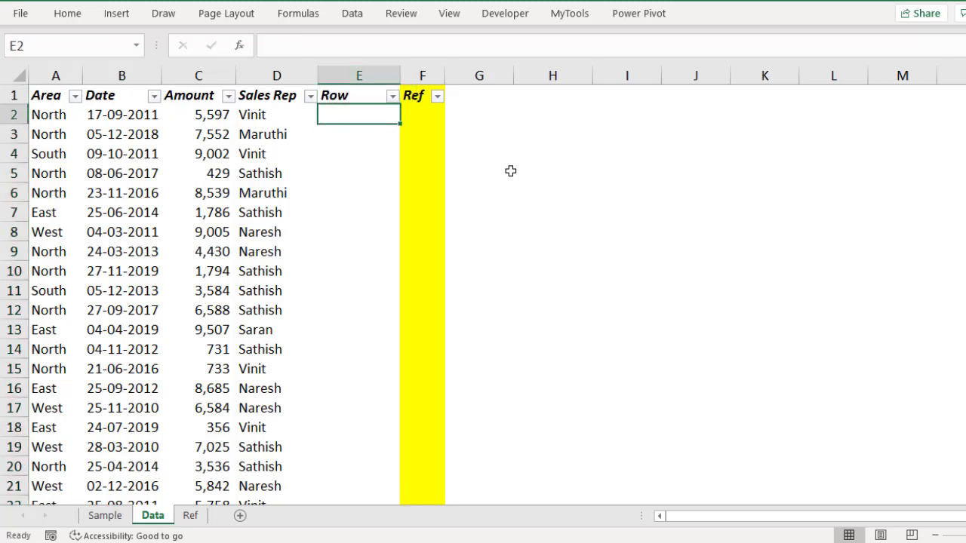
Enter =ROW() in cell E2 of the Data sheet's Row column
type("=")
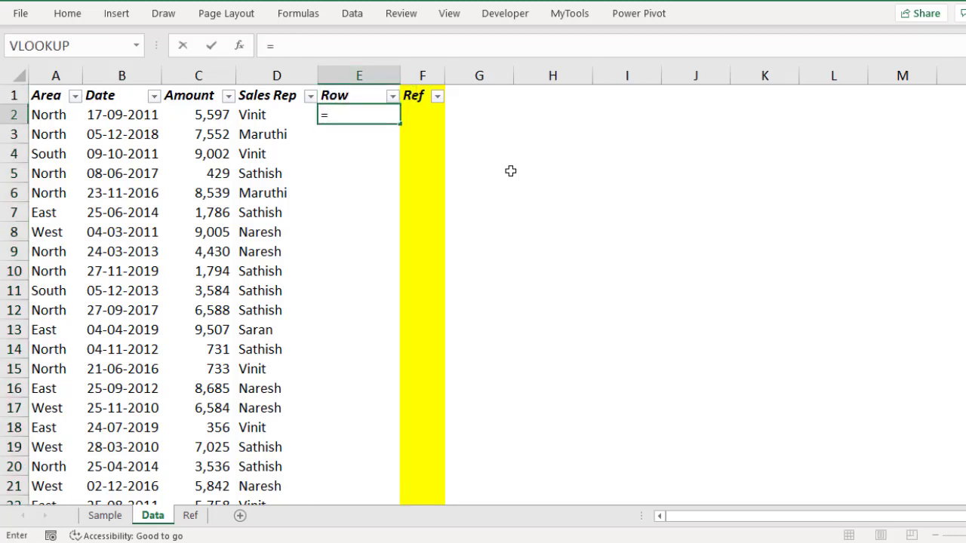
type("row")
key("Tab")
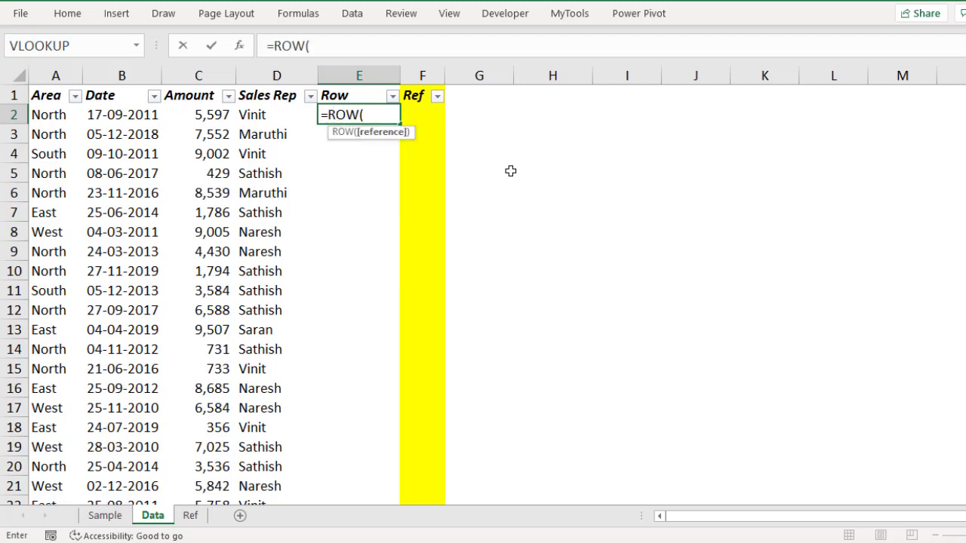
type(")")
key("Return")
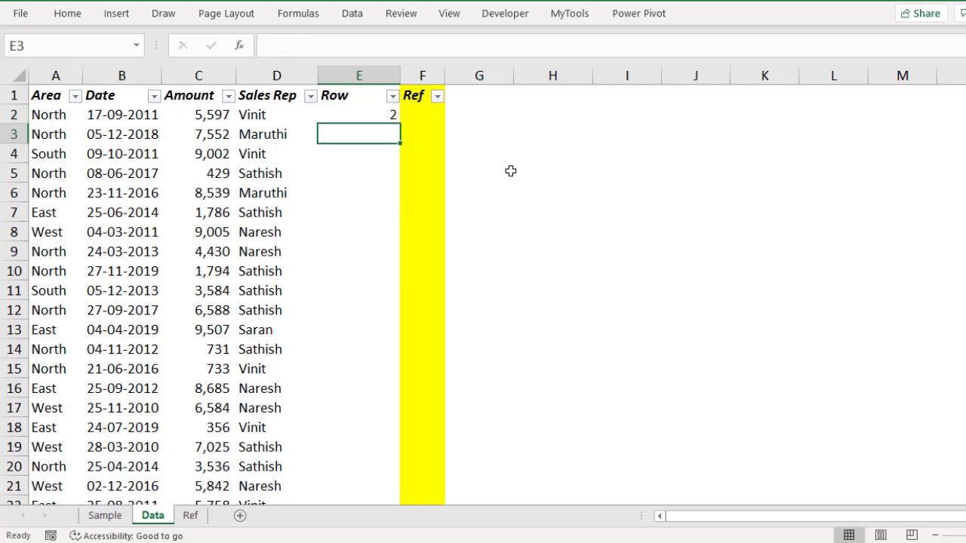
Copy the ROW formula from E2 down the Row column to E101
key("Up")
key("ctrl+c")
key("Left")
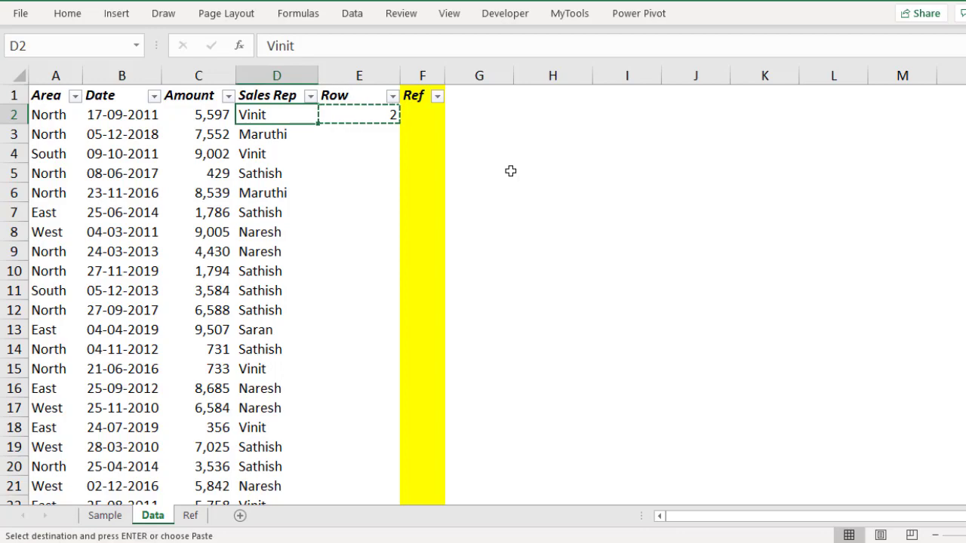
key("ctrl+Down")
key("Right")
key("ctrl+shift+Up")
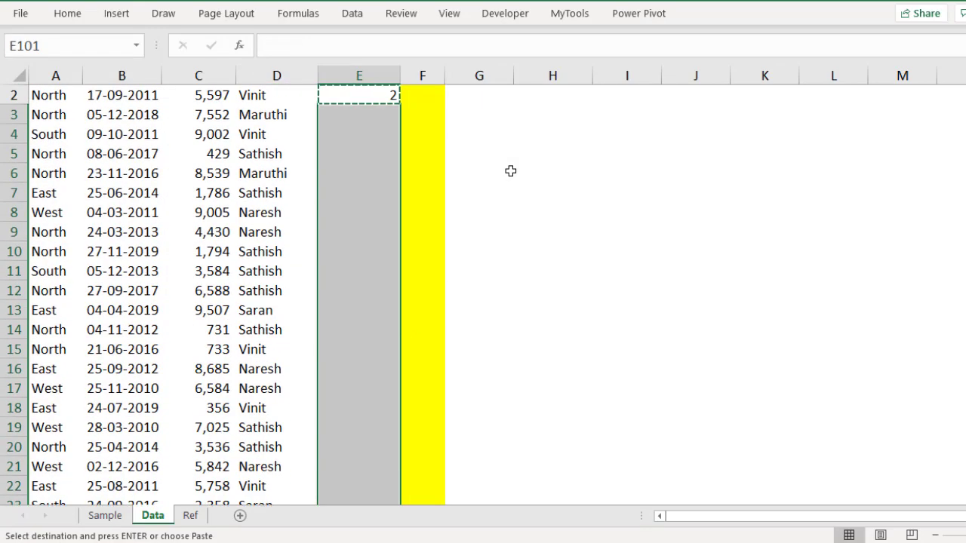
key("ctrl+v")
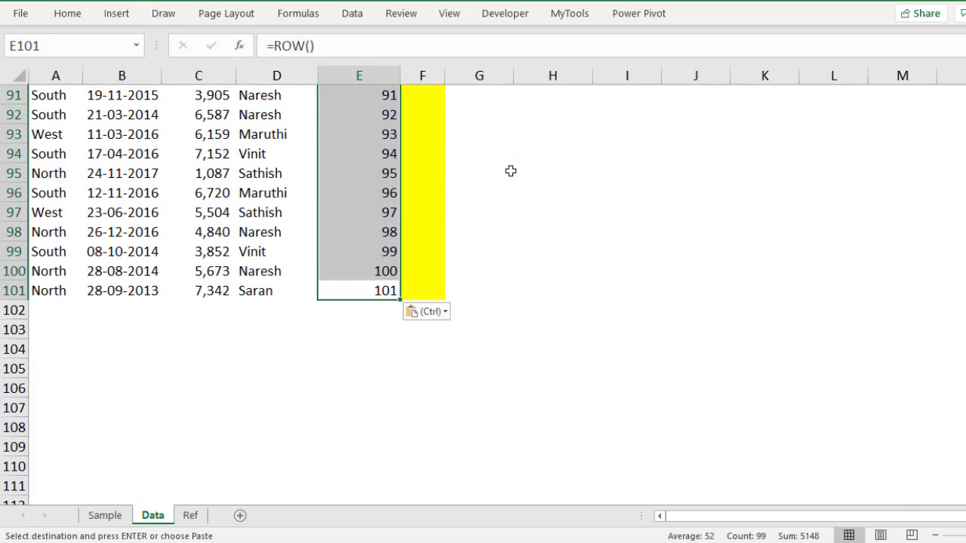
key("ctrl+Up")
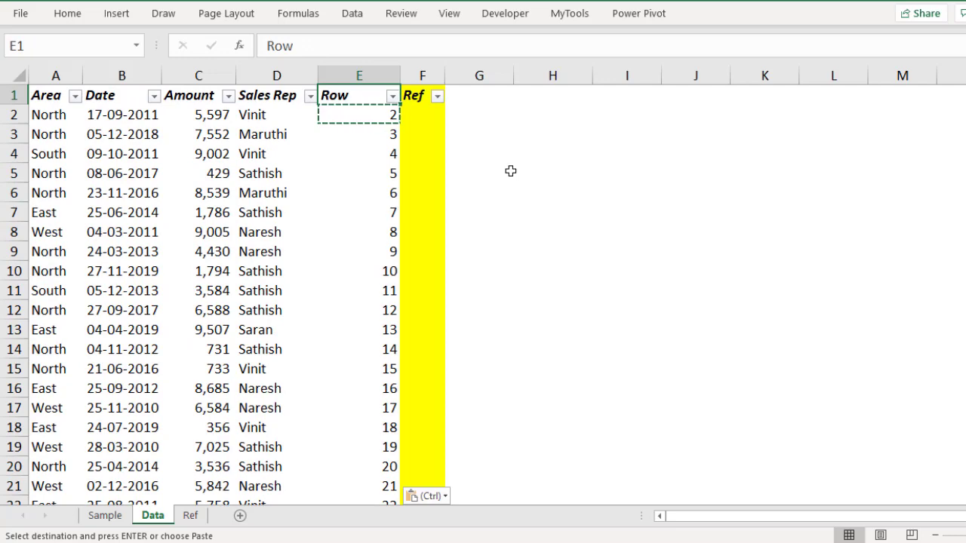
key("Down")
key("Escape")
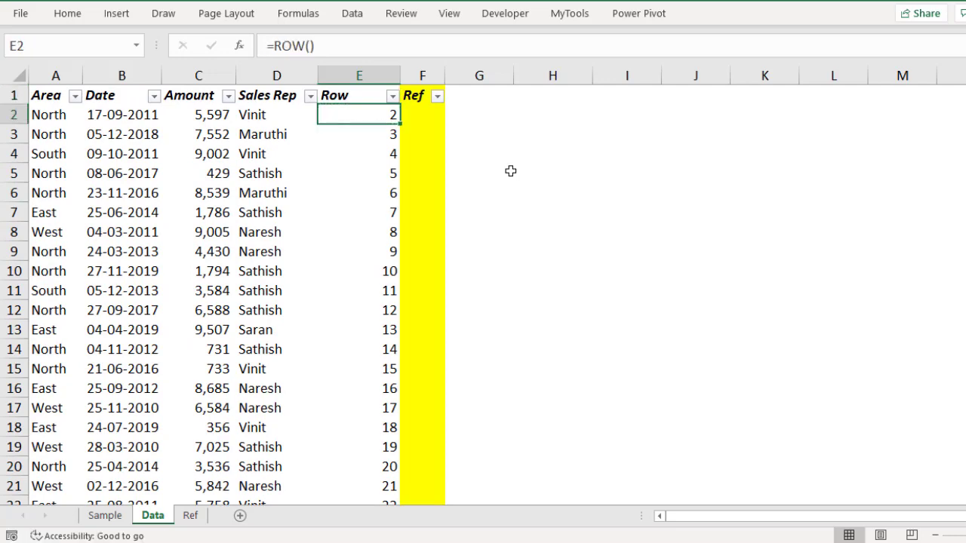
Insert a blank column before column A on the Ref sheet and enter the header Row in A1
key("ctrl+Page_Down")
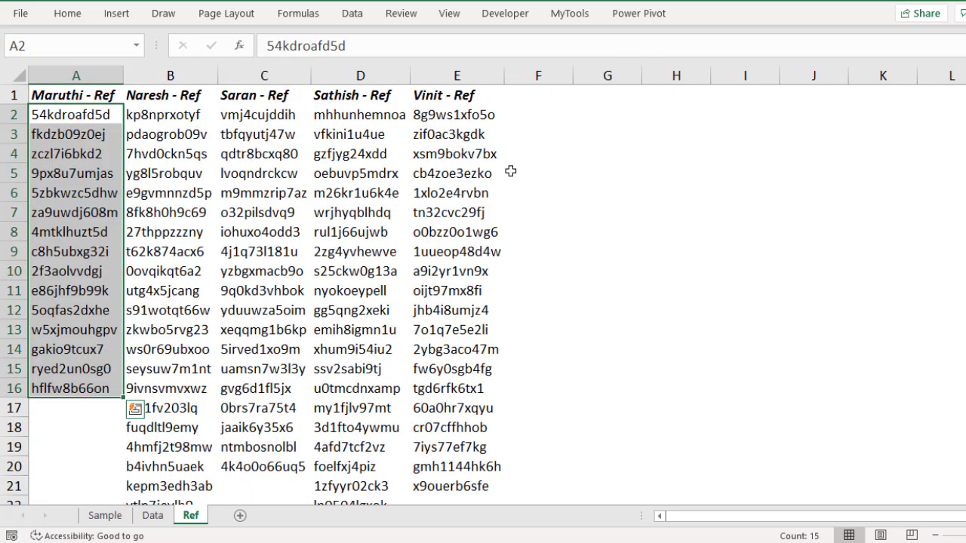
left_click(162, 151)
left_click(105, 78)
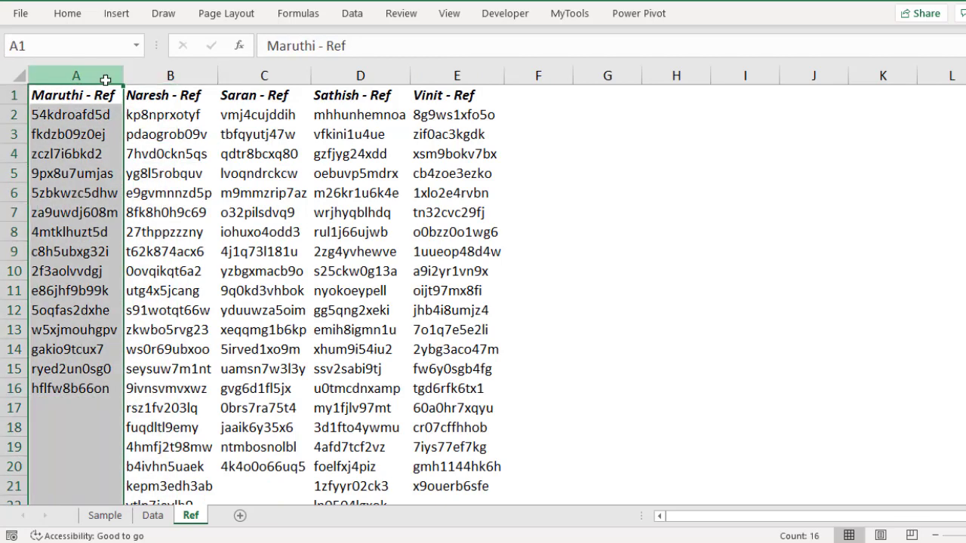
key("ctrl+shift+equal")
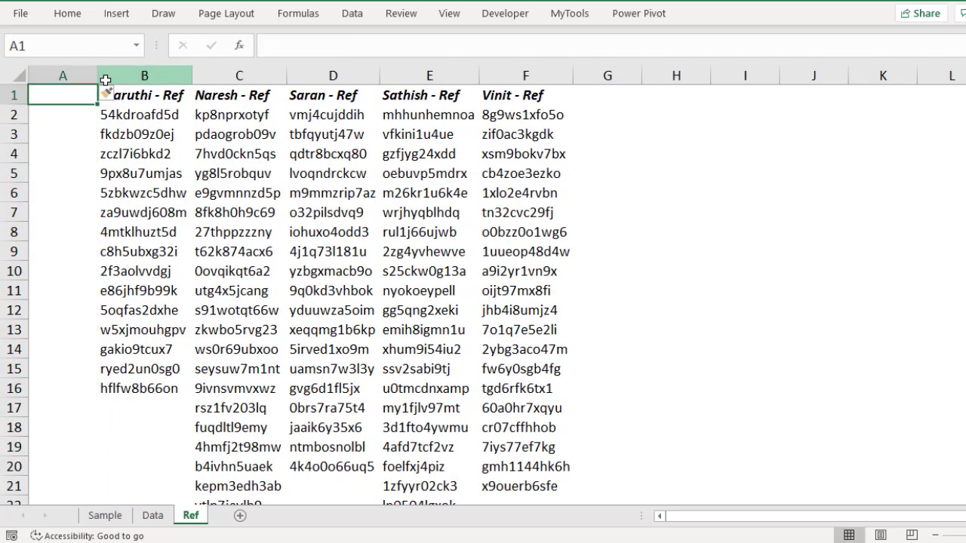
type("Row")
key("Tab")
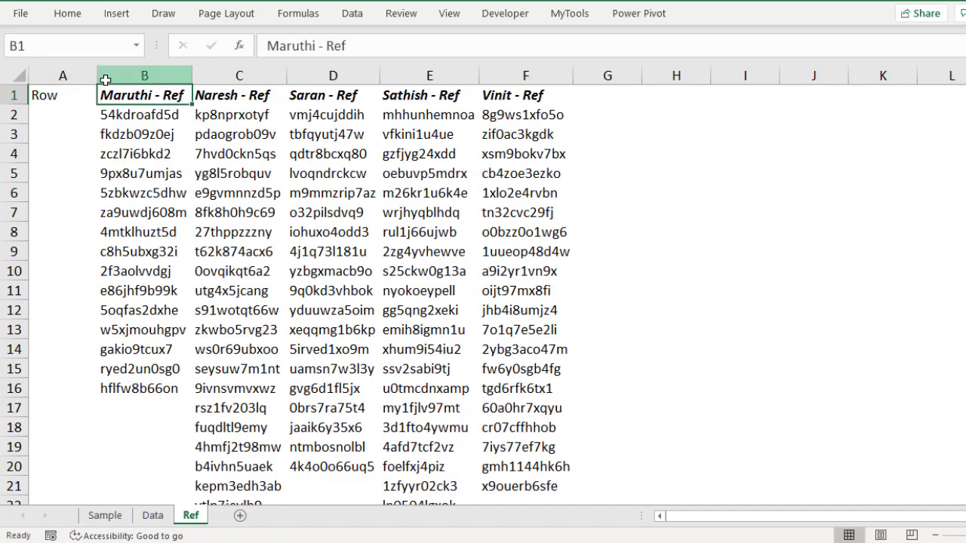
Insert a blank column before each of the other four sales reps' reference columns on the Ref sheet
key("Tab")
key("ctrl+space")
key("ctrl+shift+equal")
key("Tab")
key("Tab")
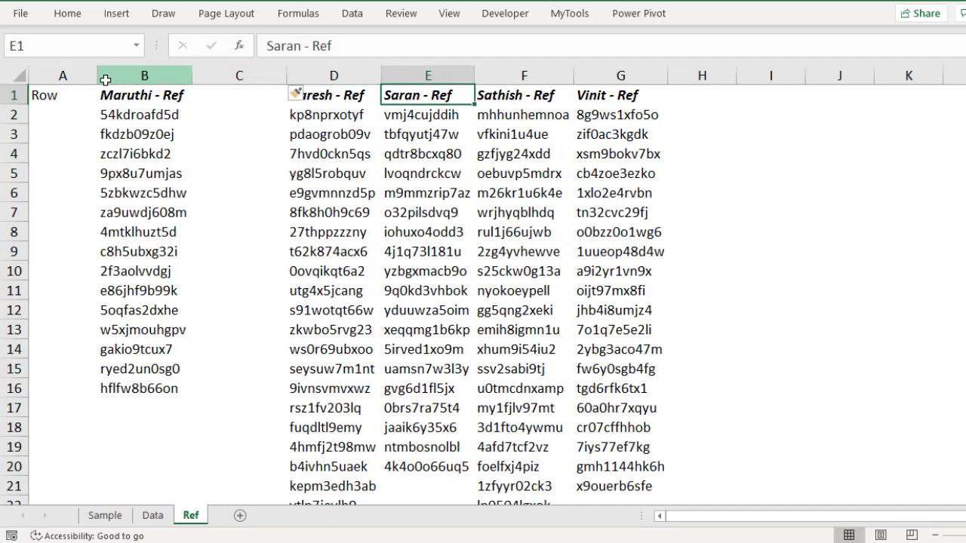
key("ctrl+space")
key("ctrl+shift+equal")
key("Tab")
key("Tab")
key("ctrl+space")
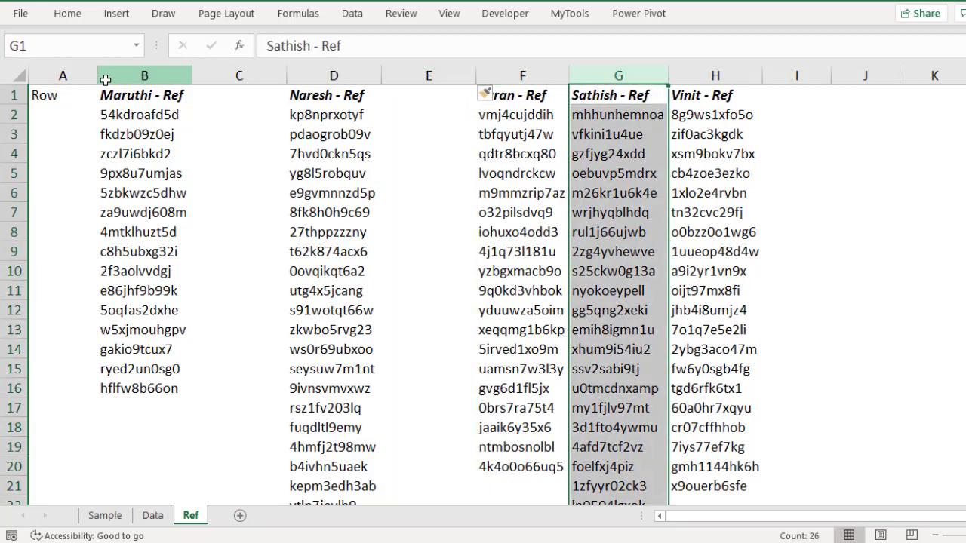
key("ctrl+shift+equal")
key("Tab")
key("Tab")
key("Tab")
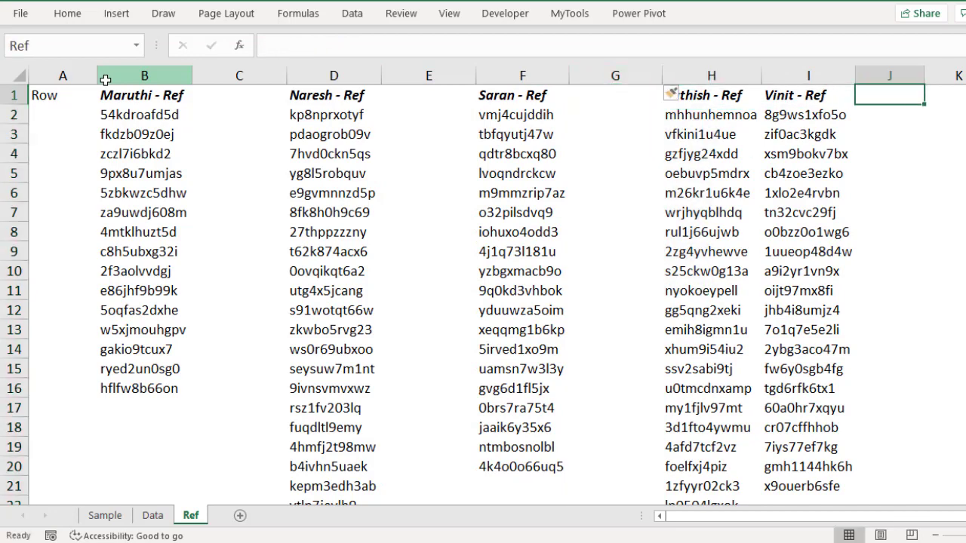
key("ctrl+space")
key("Left")
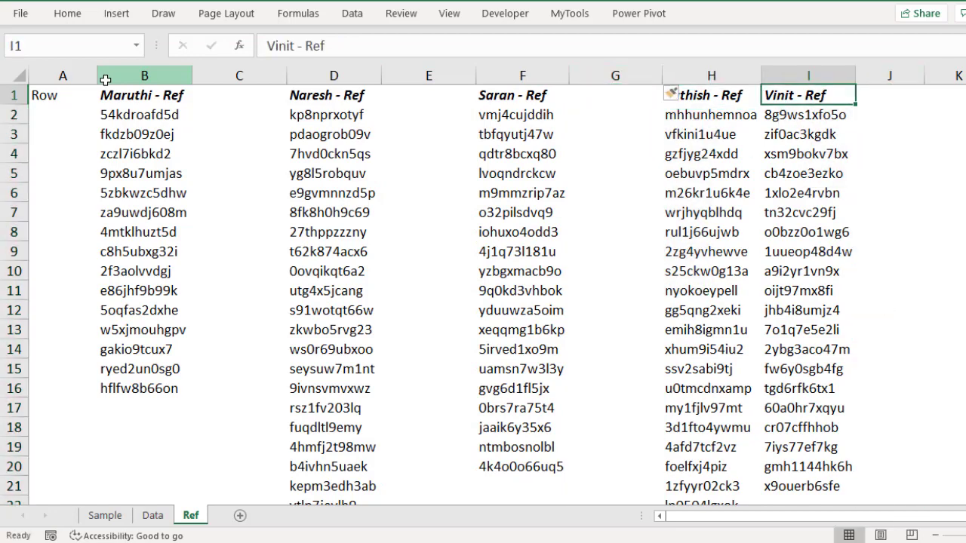
key("ctrl+space")
key("ctrl+shift+equal")
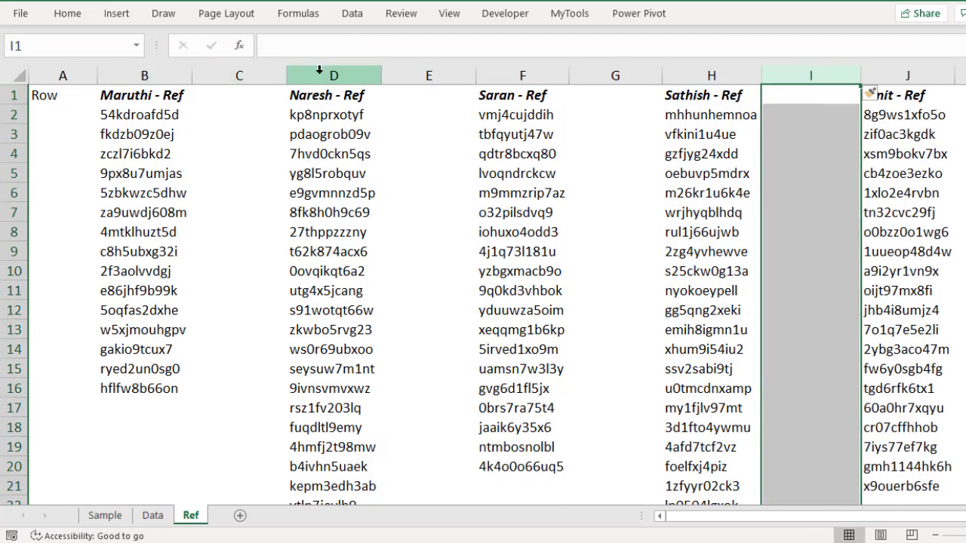
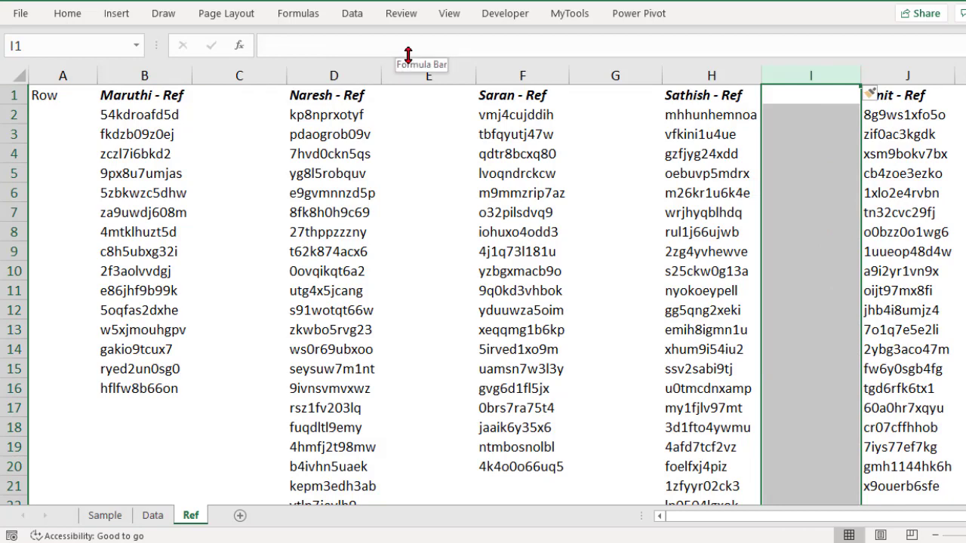
Make the Row header in A1 of the Ref sheet bold
key("ctrl+Left")
key("ctrl+Left")
key("ctrl+Left")
key("ctrl+Left")
key("ctrl+Left")
key("ctrl+b")
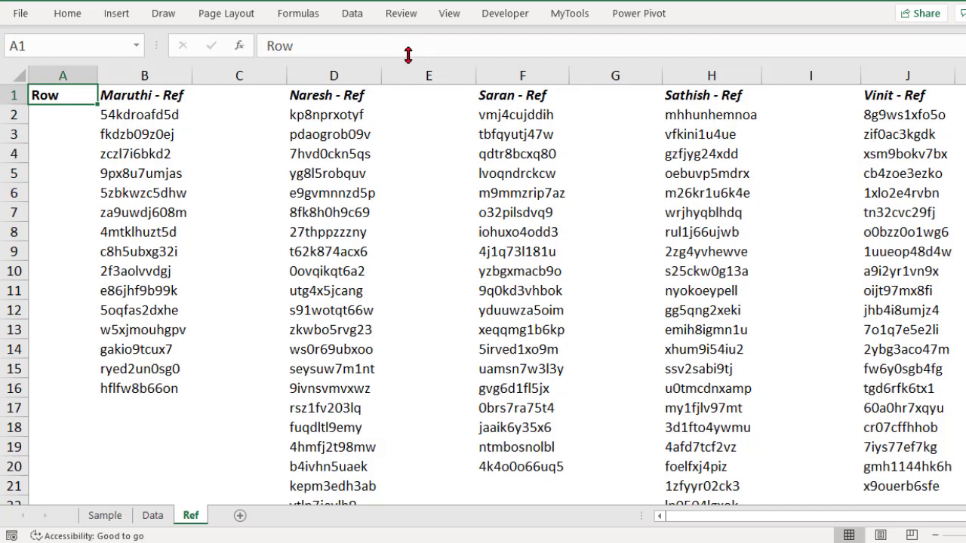
Filter the Data sheet's Sales Rep column to show only the first sales rep in the filter list
key("ctrl+Page_Up")
key("Up")
key("Left")
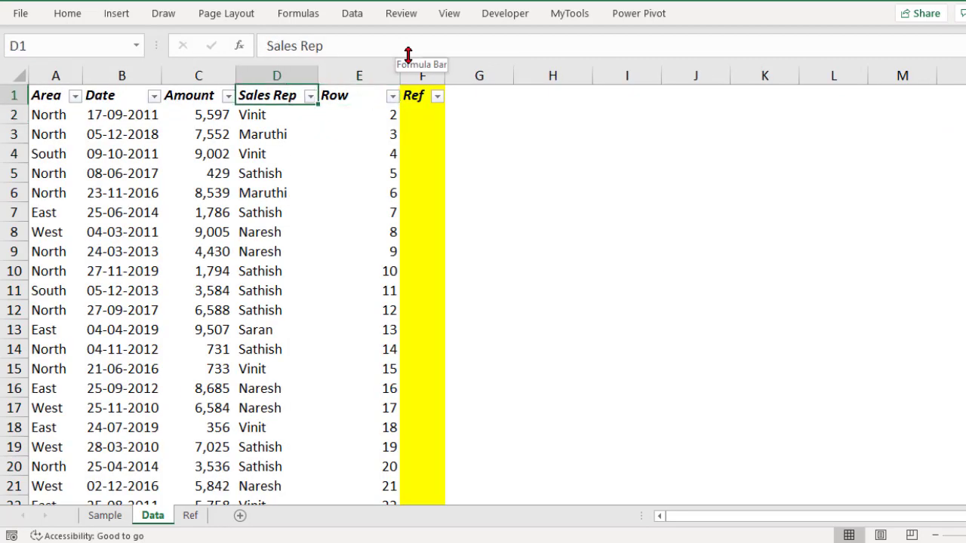
key("alt+Down")
key("Down")
key("Down")
key("Down")
key("Down")
key("Down")
key("Down")
key("space")
key("Down")
key("space")
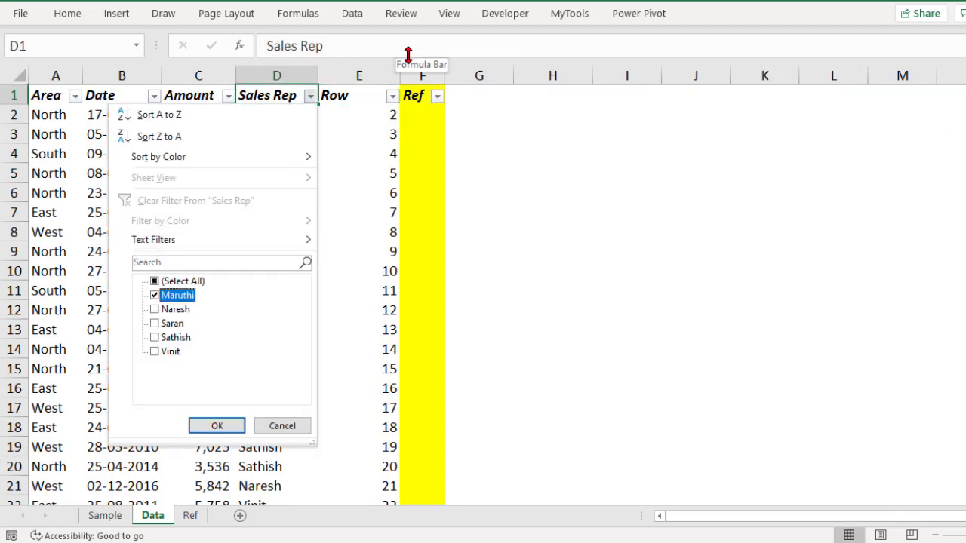
key("Return")
Copy the first rep's filtered row numbers from the Data sheet and paste them from A2 down on the Ref sheet
key("Right")
key("Down")
key("ctrl+shift+Down")
key("ctrl+c")
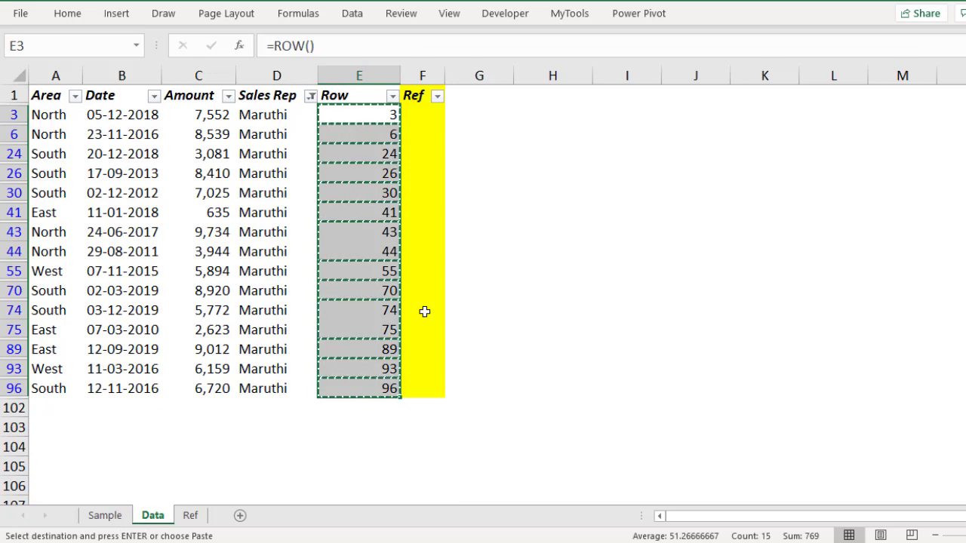
left_click(192, 516)
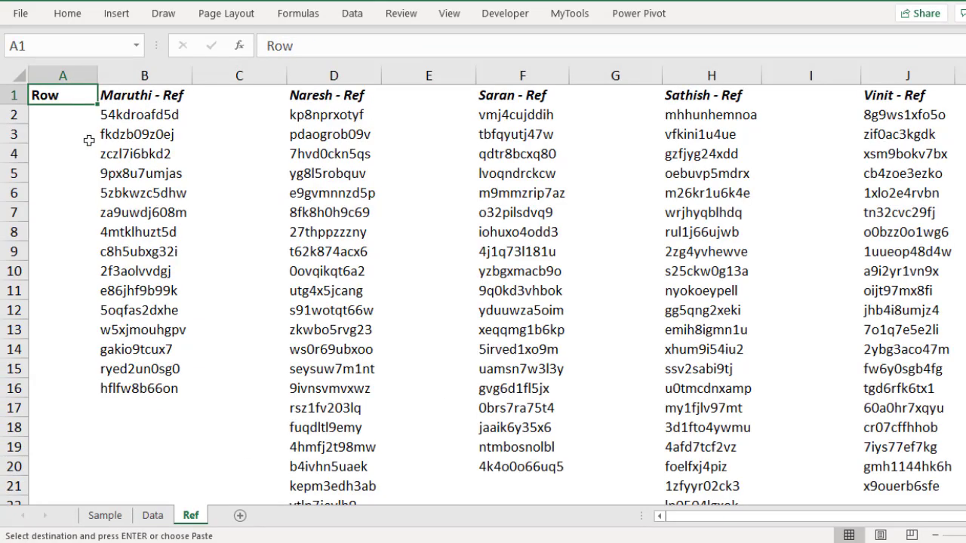
left_click(73, 117)
key("ctrl+v")
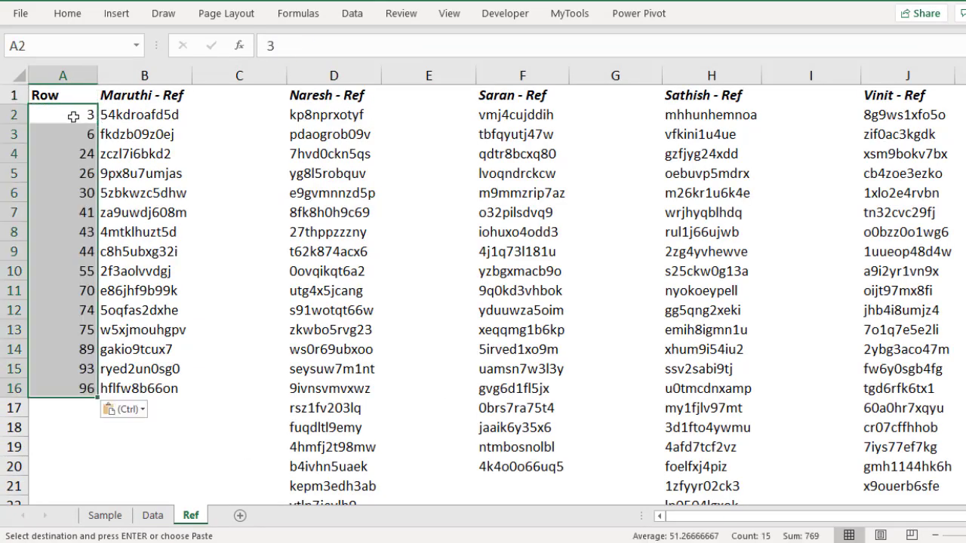
Return to the Data sheet, cancel the copy mode and select the Sales Rep header in D1
key("ctrl+Page_Up")
key("Escape")
key("Up")
key("Left")
key("alt+Down")
key("Down")
key("Down")
key("Down")
key("Down")
key("Down")
key("Down")
key("Down")
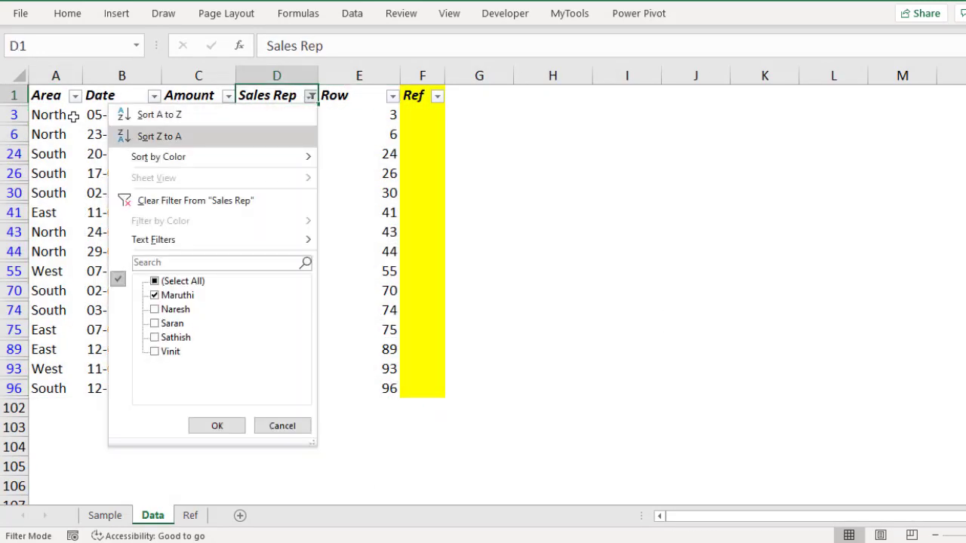
key("space")
key("space")
key("Return")
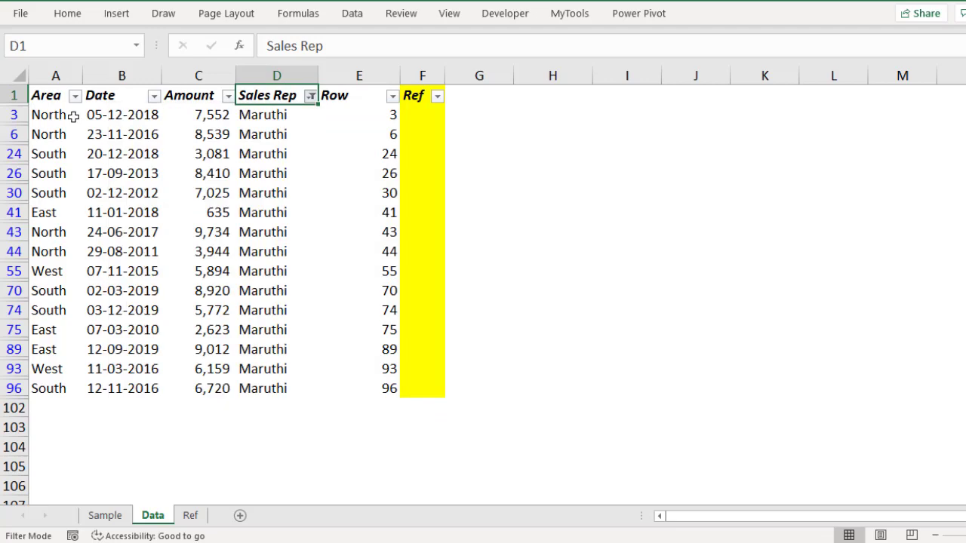
Change the Sales Rep filter to show only the second sales rep in the list
key("alt+Down")
key("Down")
key("Down")
key("Down")
key("Down")
key("Down")
key("Down")
key("Down")
key("space")
key("Down")
key("space")
key("Return")
Copy the second rep's filtered row numbers and paste them from C2 down on the Ref sheet
key("Down")
key("Right")
key("ctrl+shift+Down")
key("ctrl+c")
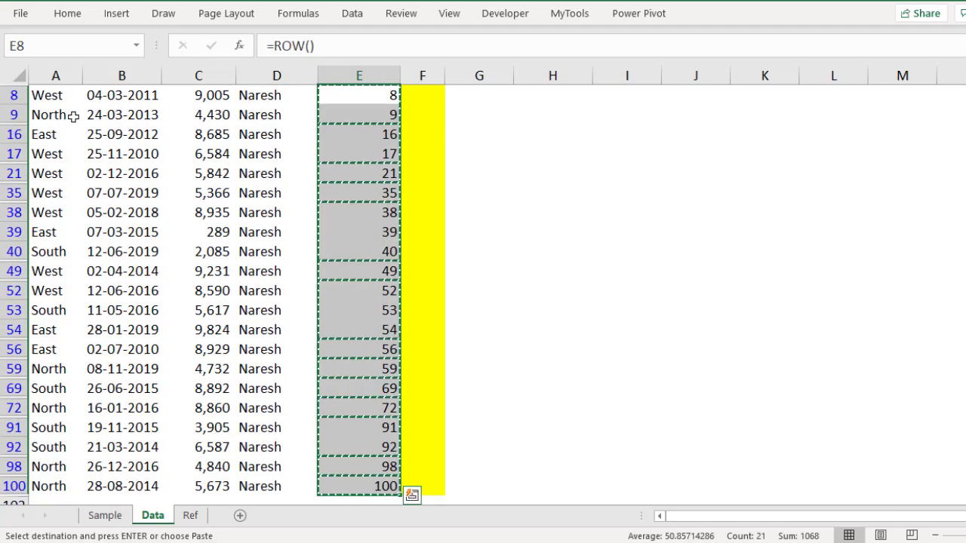
key("ctrl+Page_Down")
key("Right")
key("Right")
key("Right")
key("Left")
key("ctrl+v")
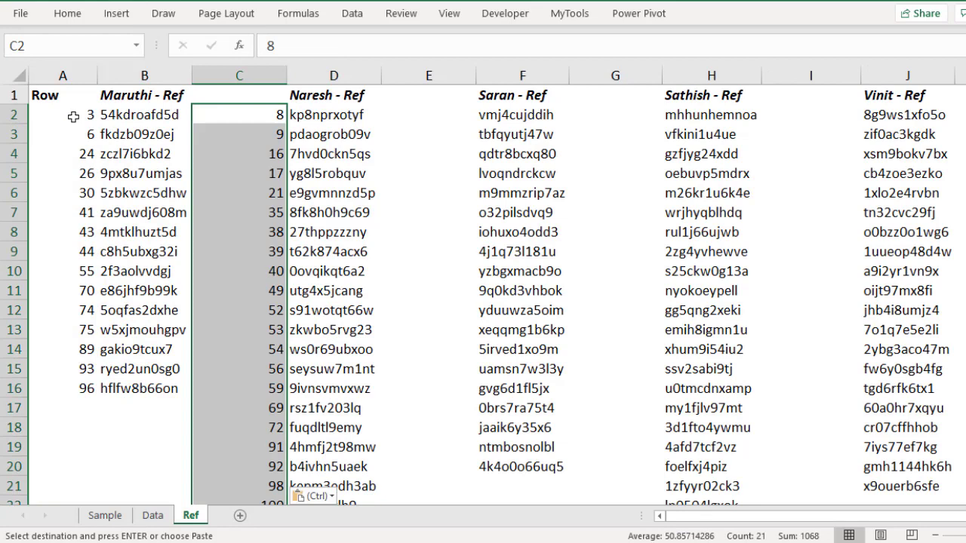
Change the Data sheet's Sales Rep filter to show only the third sales rep in the list
key("ctrl+Page_Up")
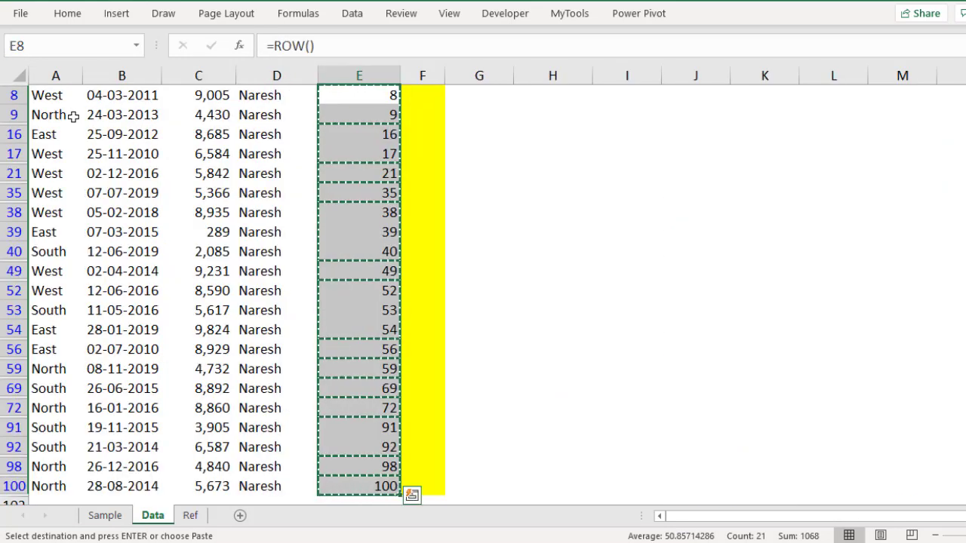
key("Escape")
key("ctrl+Up")
key("Left")
key("alt+Down")
key("Down")
key("Down")
key("space")
key("Down")
key("space")
key("Return")
Copy the third rep's filtered row numbers and paste them from E2 down on the Ref sheet
key("Right")
key("ctrl+shift+Down")
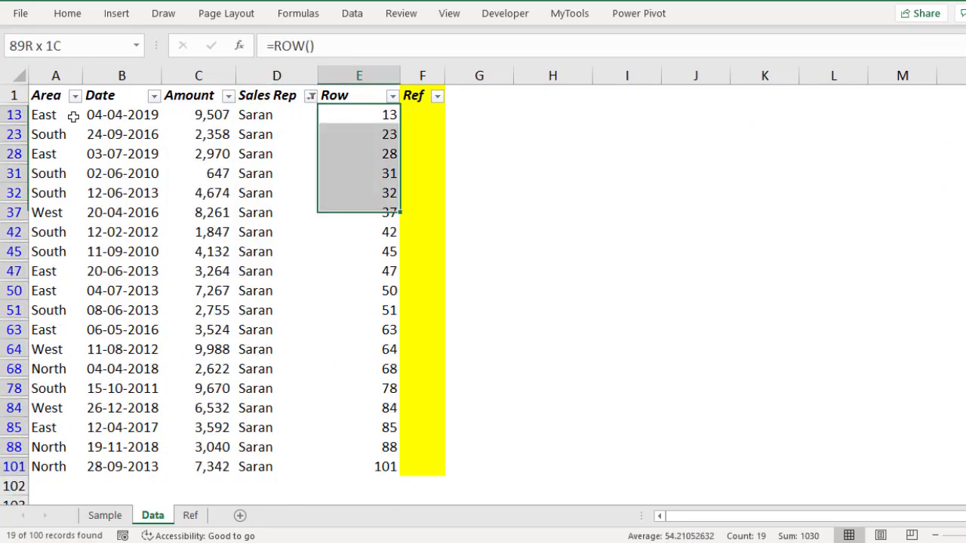
key("ctrl+c")
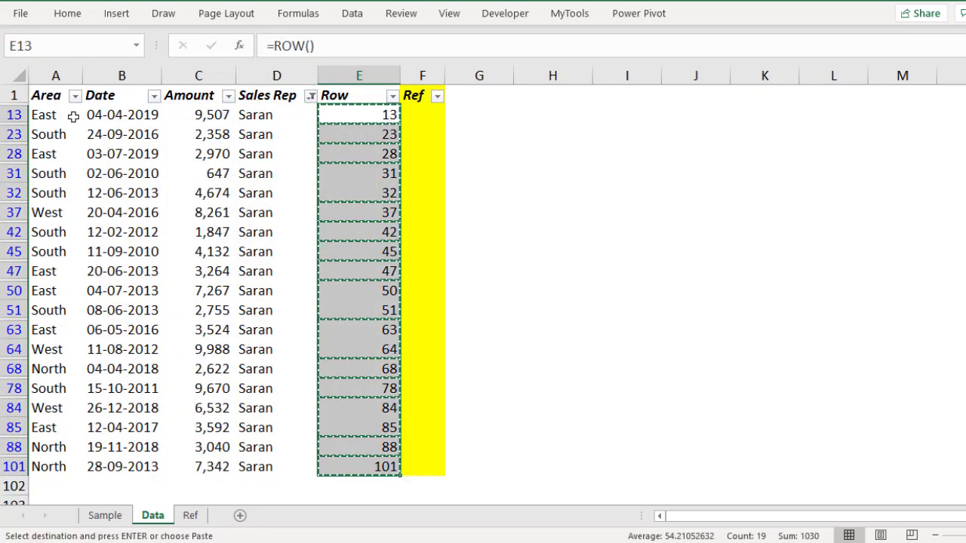
key("ctrl+Page_Down")
key("Right")
key("Right")
key("ctrl+v")
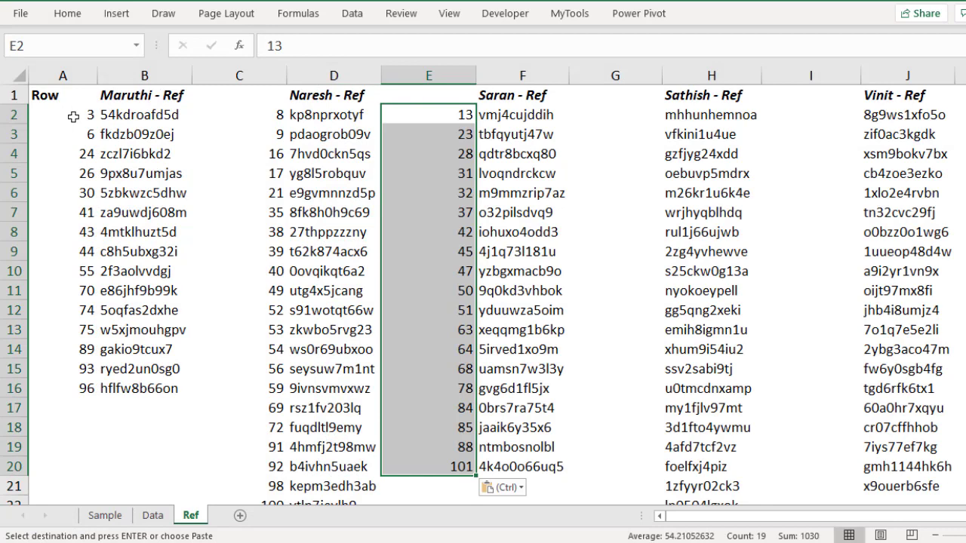
Change the Data sheet's Sales Rep filter to show only the fourth sales rep in the list
key("ctrl+Page_Up")
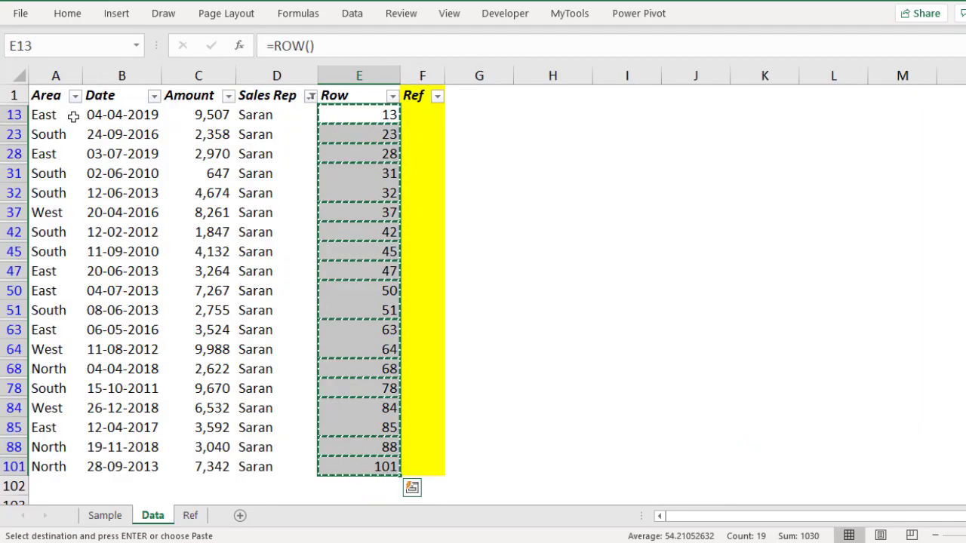
key("Escape")
key("ctrl+Up")
key("Left")
key("Down")
key("ctrl+Up")
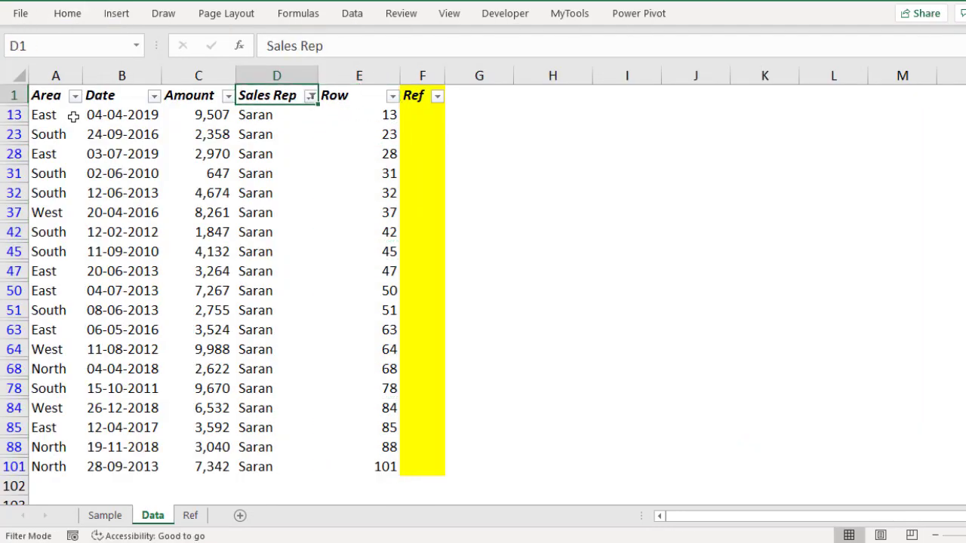
key("alt+Down")
key("Down")
key("Down")
key("Down")
key("Down")
key("Up")
key("space")
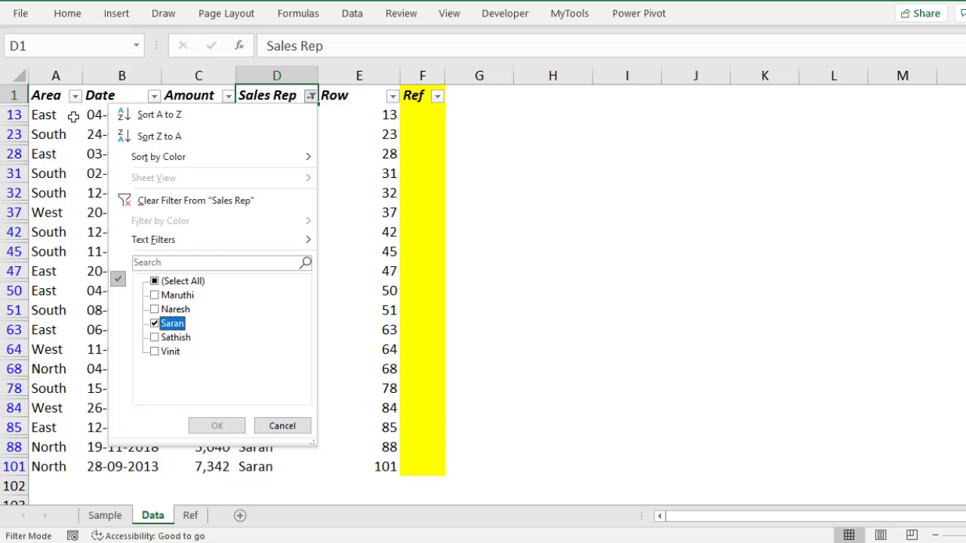
key("Down")
key("space")
key("Return")
Copy only the visible row numbers of the fourth rep and paste them from G2 down on the Ref sheet
key("Right")
key("Down")
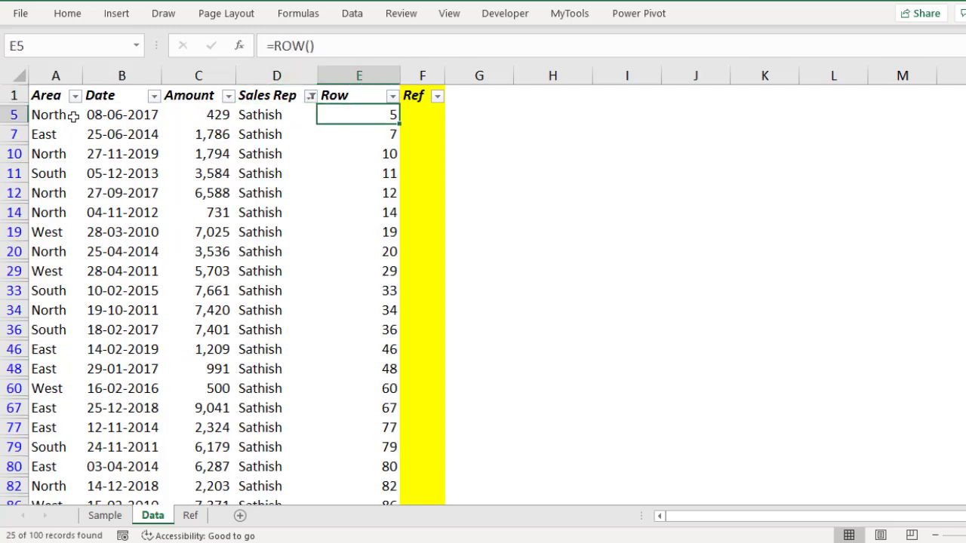
key("ctrl+shift+Down")
key("alt+semicolon")
key("ctrl+c")
key("ctrl+Page_Down")
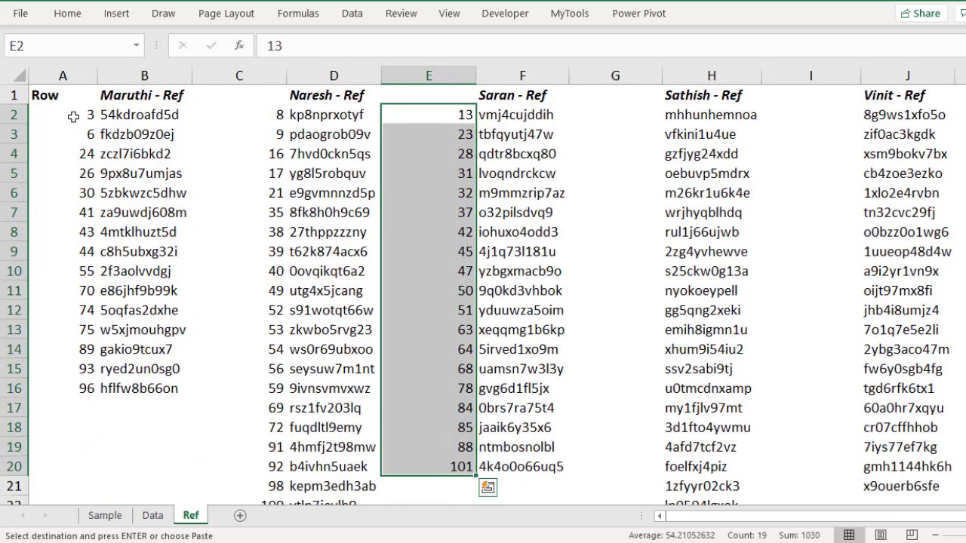
key("Right")
key("Right")
key("ctrl+v")
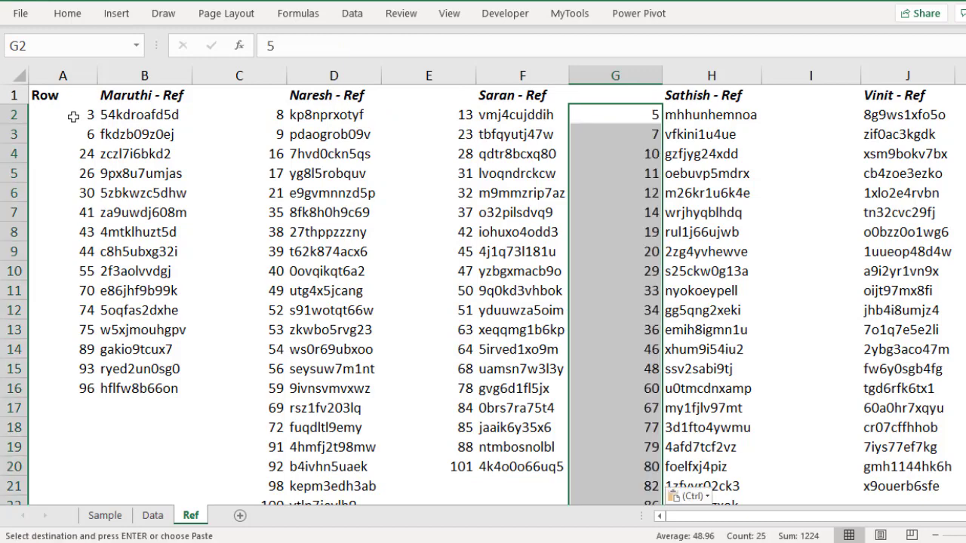
Change the Data sheet's Sales Rep filter to show only the fifth sales rep in the list
key("ctrl+Page_Up")
key("ctrl+Up")
key("Left")
key("alt+Down")
key("Down")
key("Down")
key("Down")
key("Down")
key("Down")
key("Down")
key("Down")
key("Down")
key("Down")
key("Down")
key("space")
key("Down")
key("space")
key("Return")
Copy the fifth rep's filtered row numbers and paste them from I2 down on the Ref sheet
key("Down")
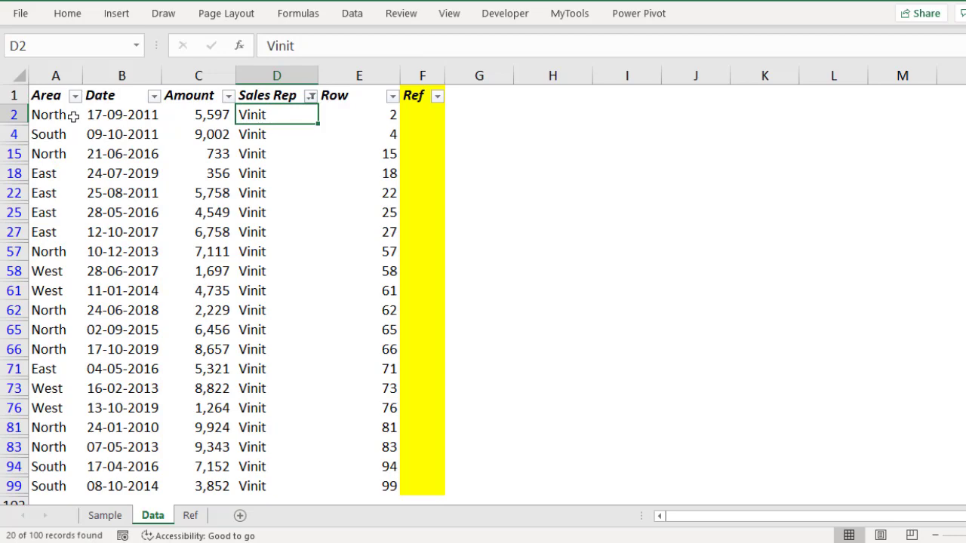
key("Right")
key("ctrl+shift+Down")
key("ctrl+c")
key("ctrl+Page_Down")
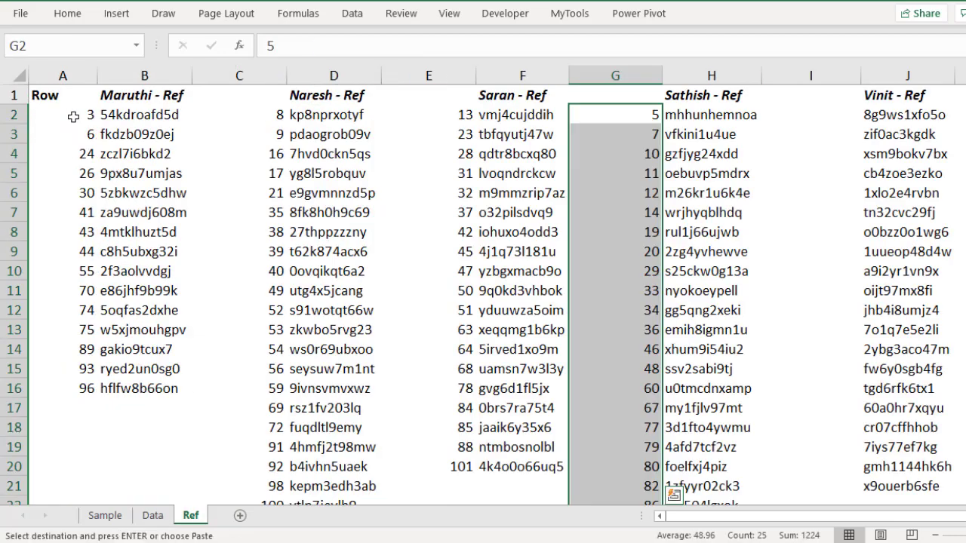
key("Right")
key("Right")
key("Return")
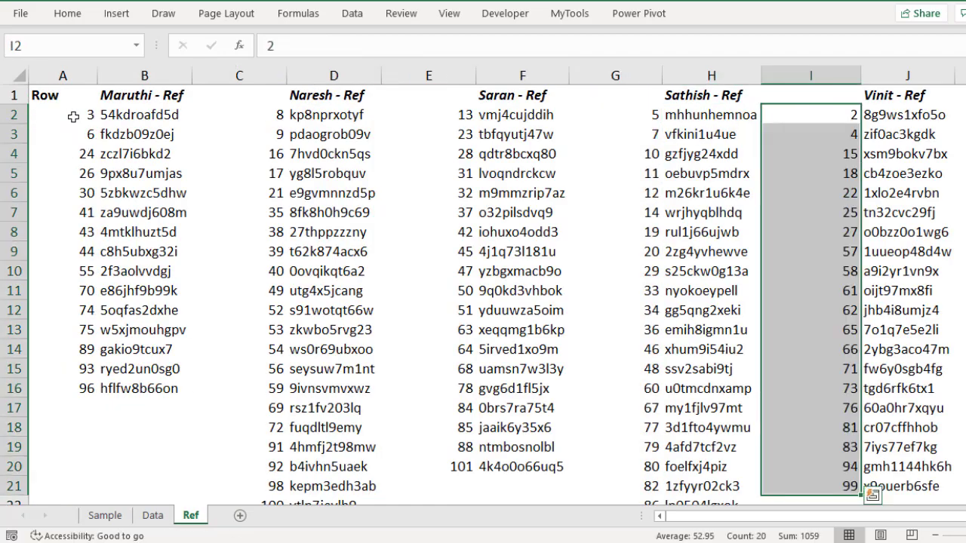
Copy the Row heading from A1 into C1 on the Ref sheet
key("Up")
key("Left")
key("Left")
key("Left")
key("Left")
key("Left")
key("Left")
key("Left")
key("Left")
key("ctrl+c")
key("Right")
key("Right")
key("Right")
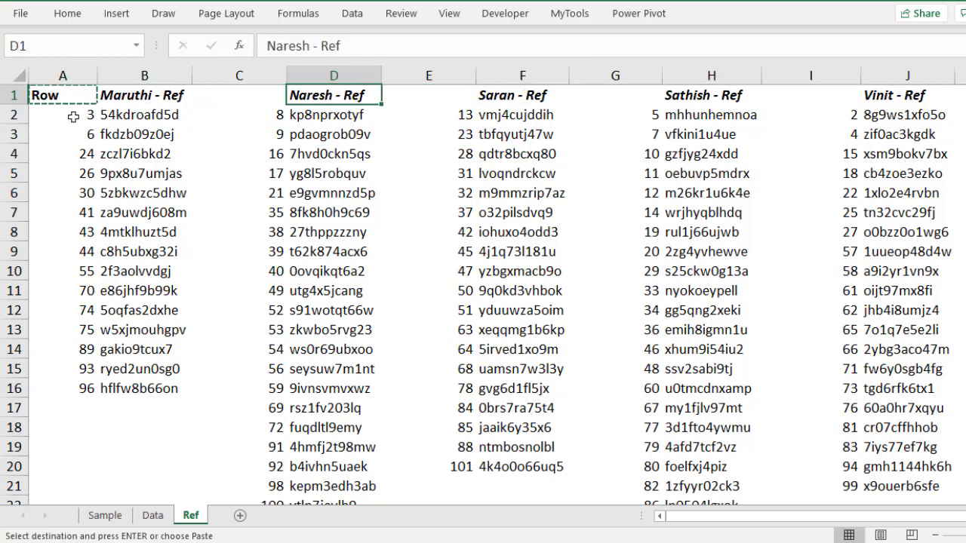
key("Left")
key("Return")
Copy the Row heading into E1 above the third rep's row numbers
key("ctrl+c")
key("Right")
key("Right")
key("Right")
key("Left")
key("Return")
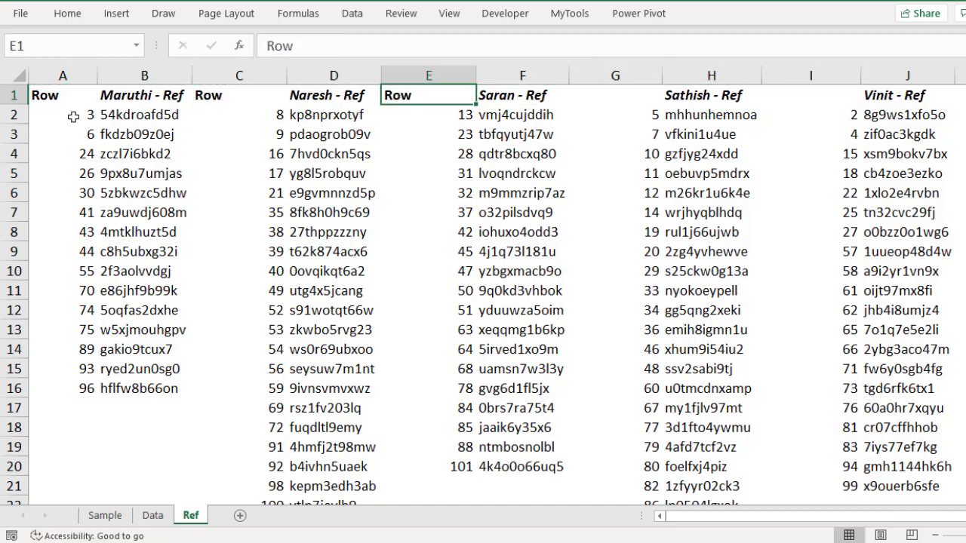
Copy the Row heading into G1 and I1 above the last two row-number columns
key("ctrl+c")
key("Right")
key("Right")
key("Return")
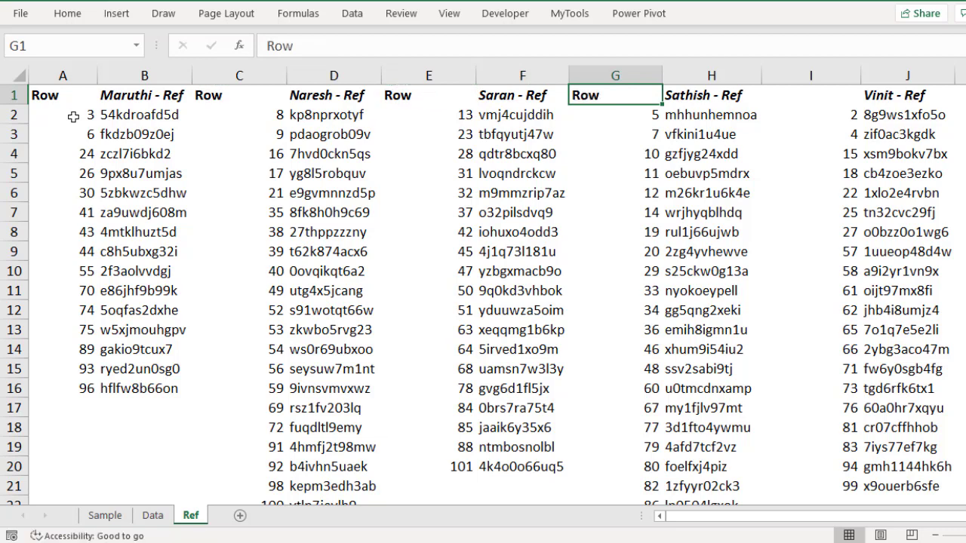
key("ctrl+c")
key("Right")
key("Right")
key("Return")
key("ctrl+Home")
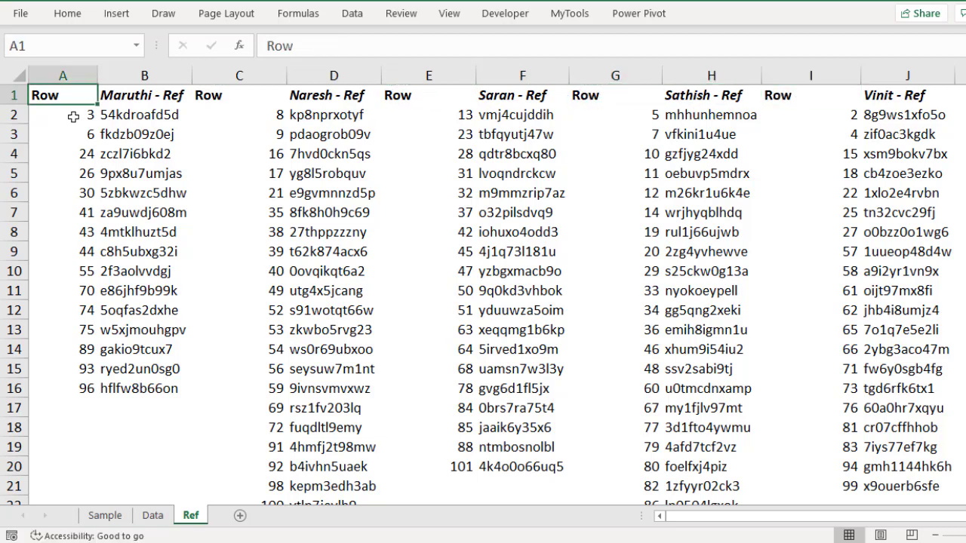
Clear the Sales Rep filter on the Data sheet so all records are shown
key("ctrl+Page_Up")
key("Right")
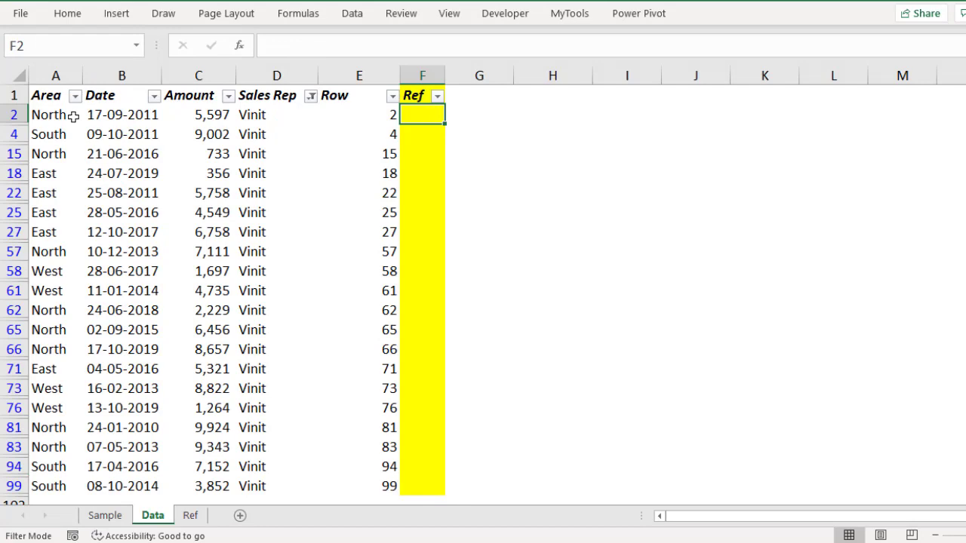
key("Up")
key("Left")
key("Left")
key("alt+a")
key("c")
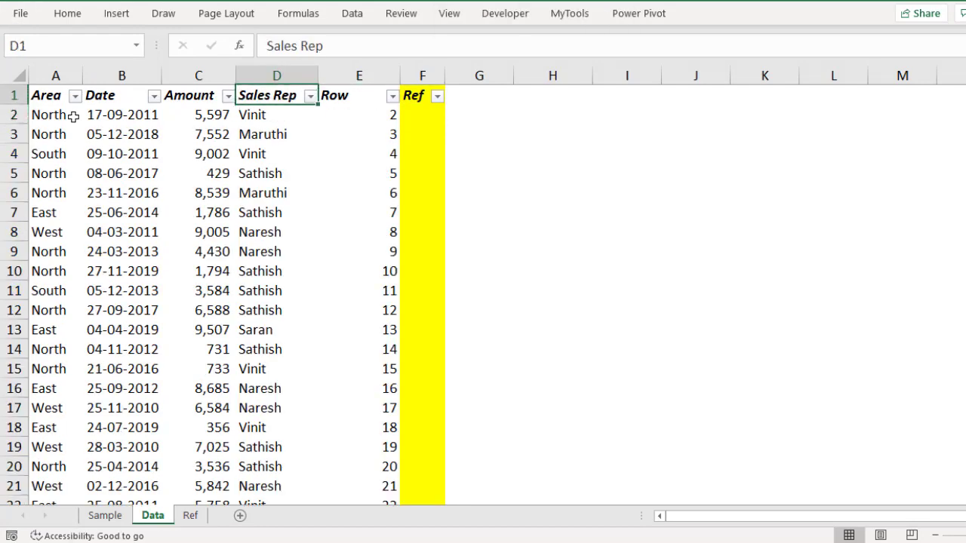
Filter the Data sheet's Sales Rep column to show only the first sales rep in the list
key("alt+Down")
key("Tab")
key("space")
key("Down")
key("space")
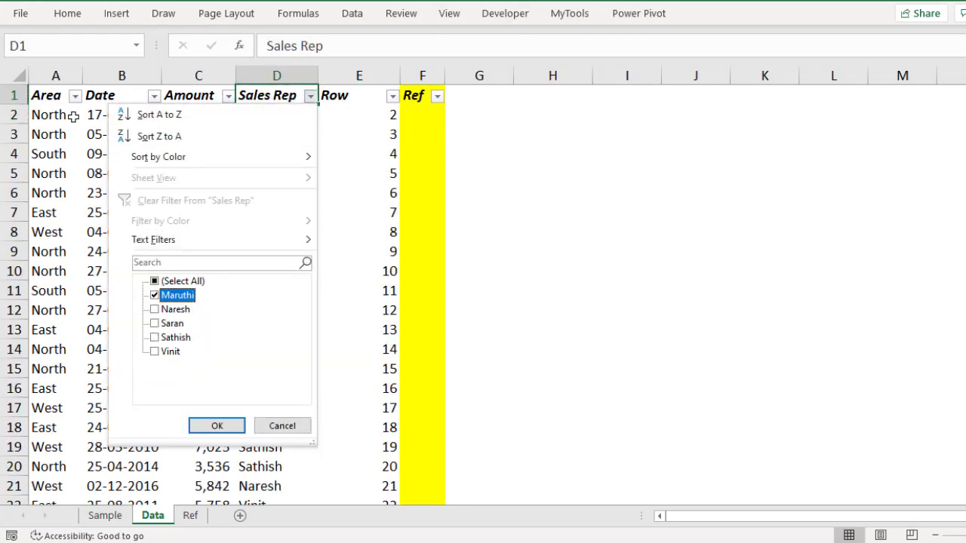
key("Return")
Enter =VLOOKUP(E3,Ref!$A$2:$B$16,2,0) in F3, the first visible Ref cell of the Data sheet
key("Down")
key("Right")
key("Right")
type("=vloo")
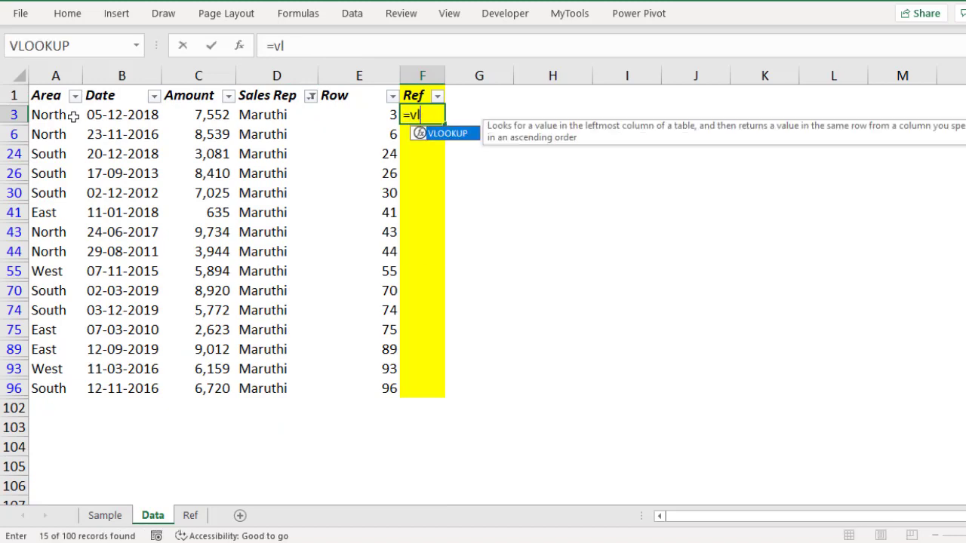
key("Tab")
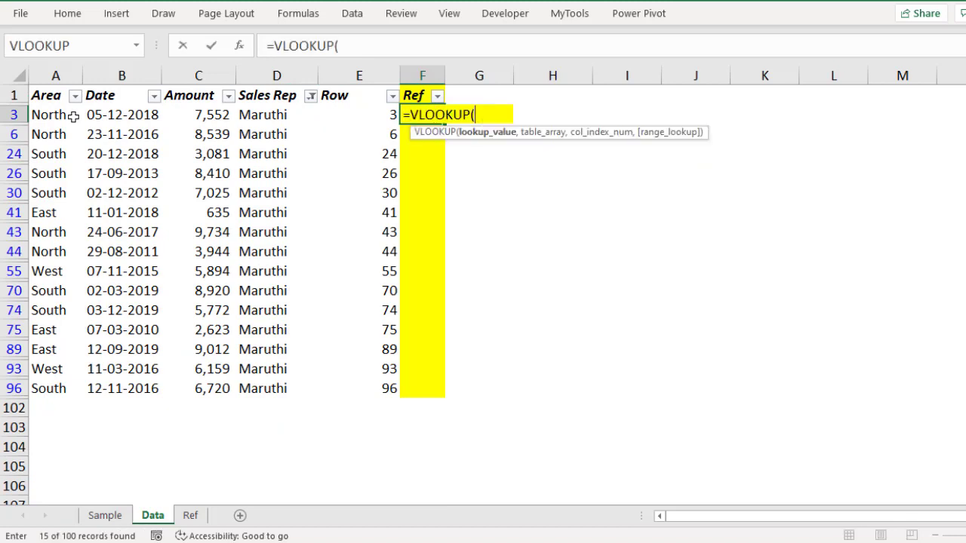
key("Left")
type(",")
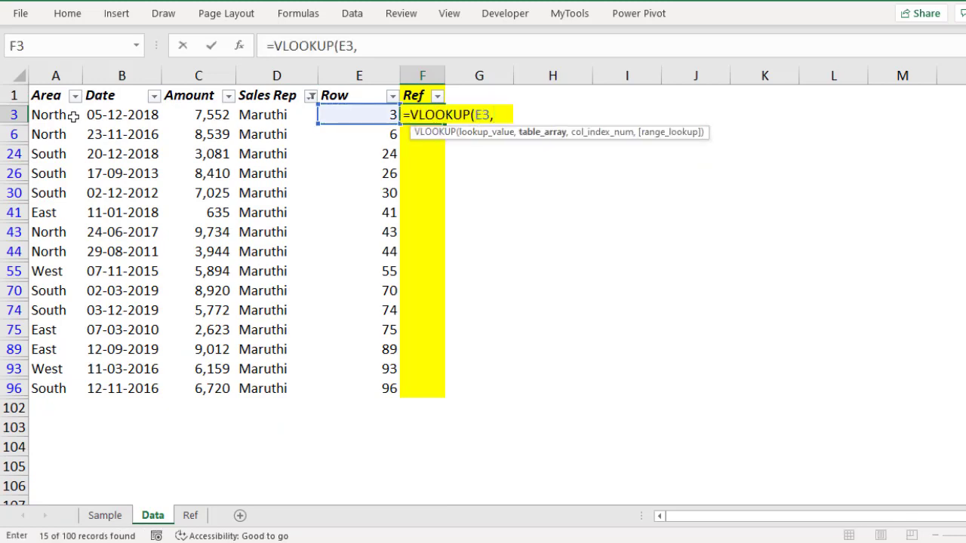
left_click(190, 515)
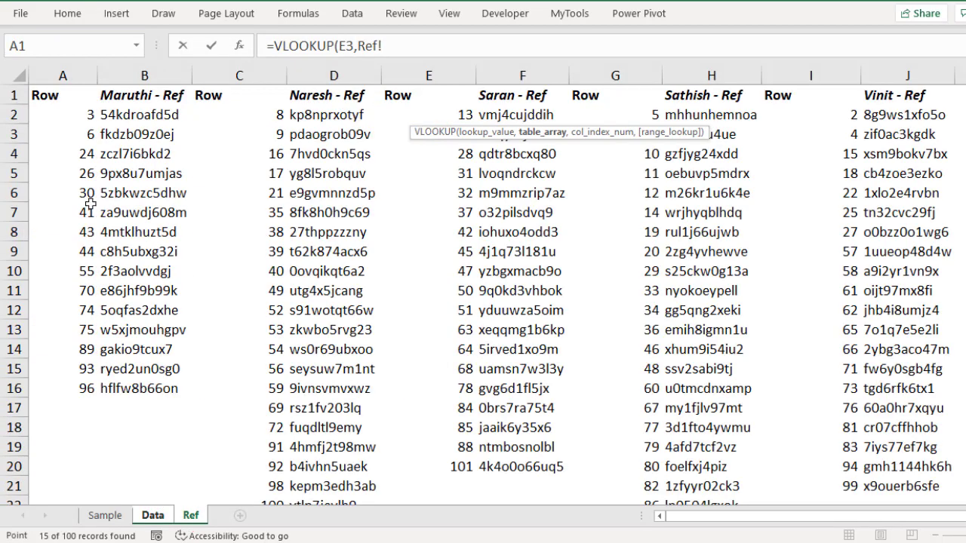
left_click_drag(75, 121, 188, 387)
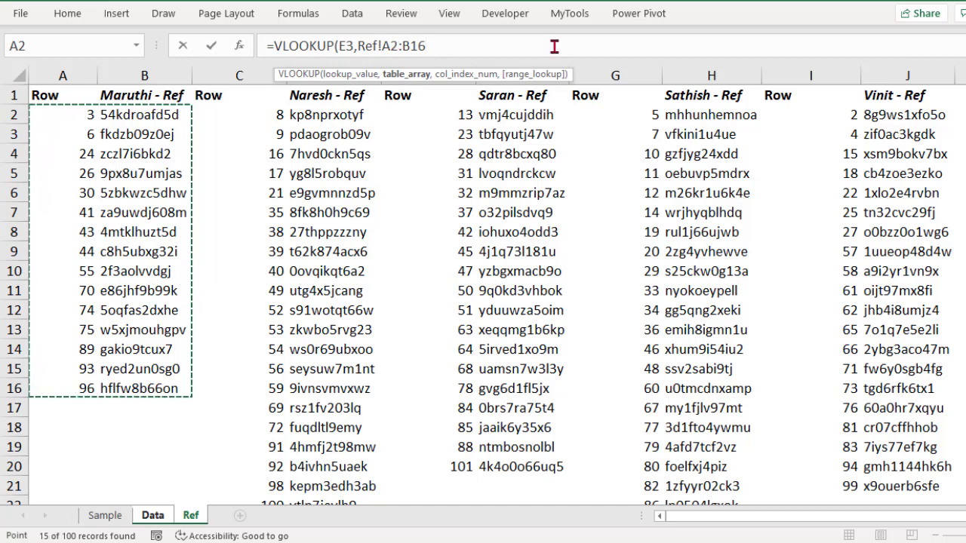
key("F4")
type(",2")
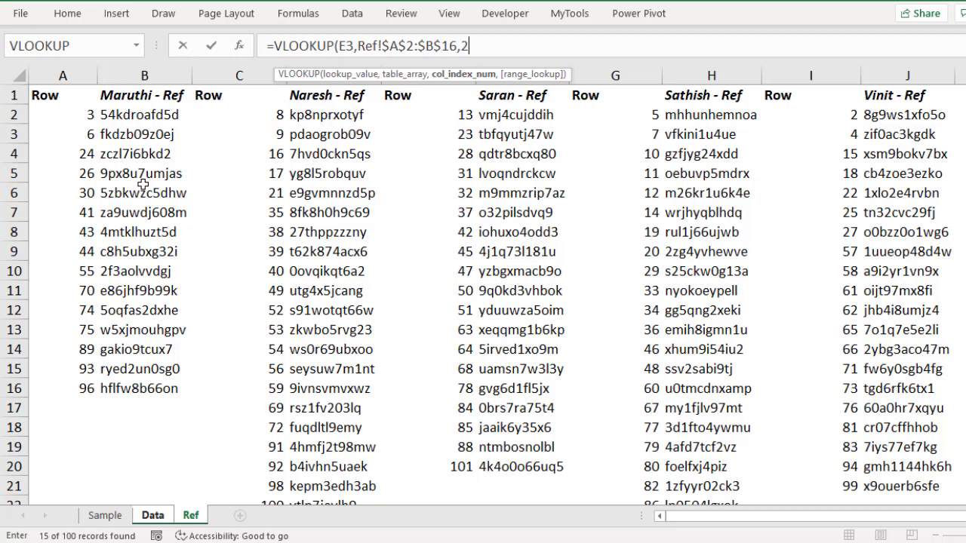
type(",0)")
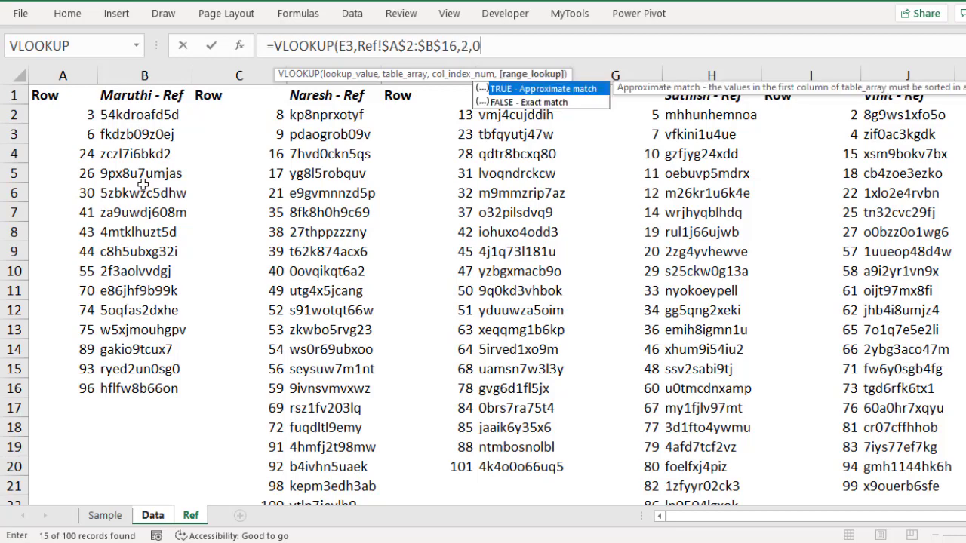
key("Return")
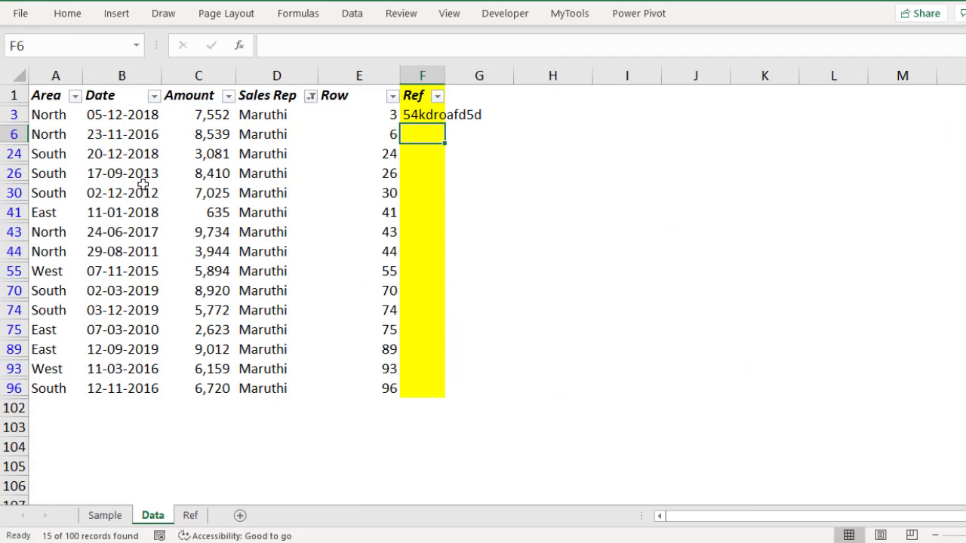
Copy the F3 formula into the remaining visible Ref cells down to F96
key("Up")
key("ctrl+c")
key("Left")
key("ctrl+Down")
key("Right")
key("ctrl+shift+Up")
key("shift+Down")
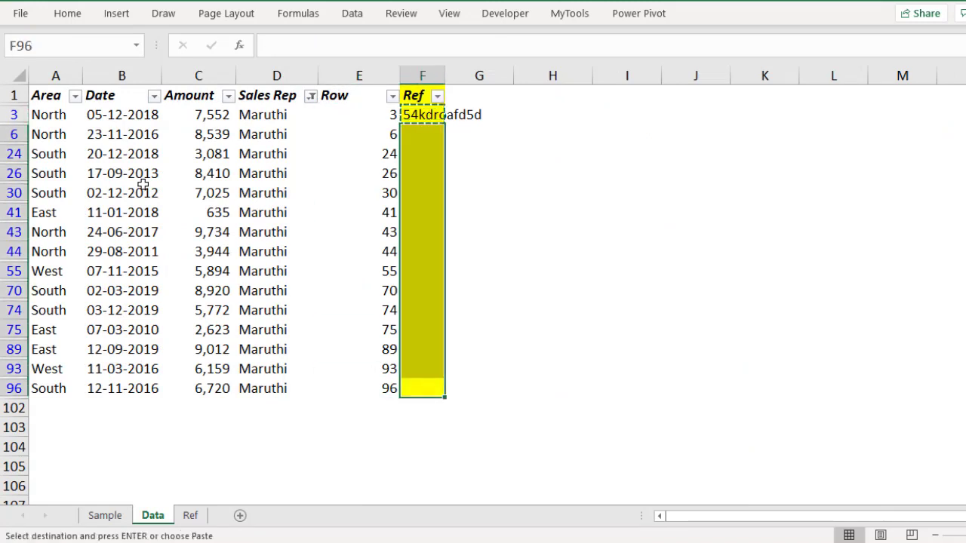
key("ctrl+v")
AutoFit the width of column F to the filled reference codes
key("ctrl+Up")
key("Down")
key("ctrl+shift+Down")
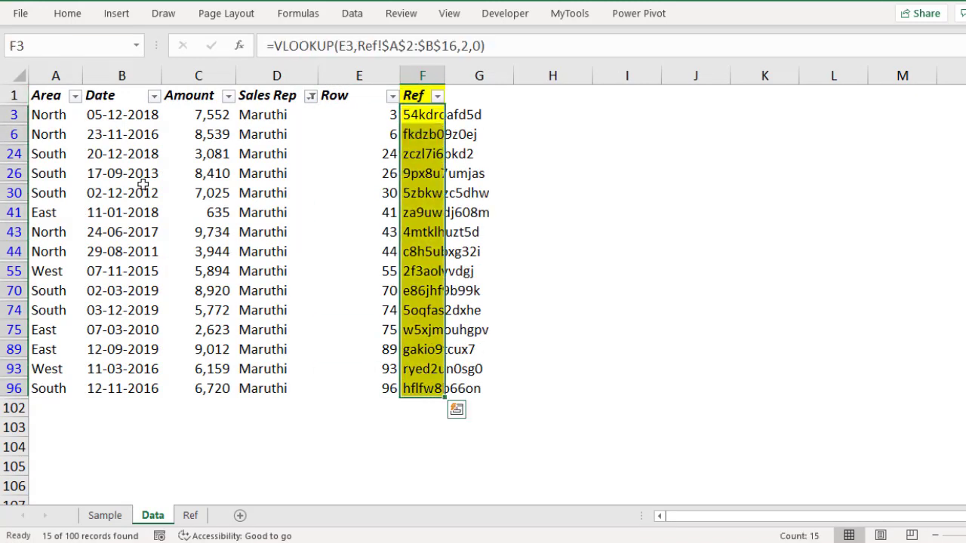
key("alt+o")
key("c")
key("a")
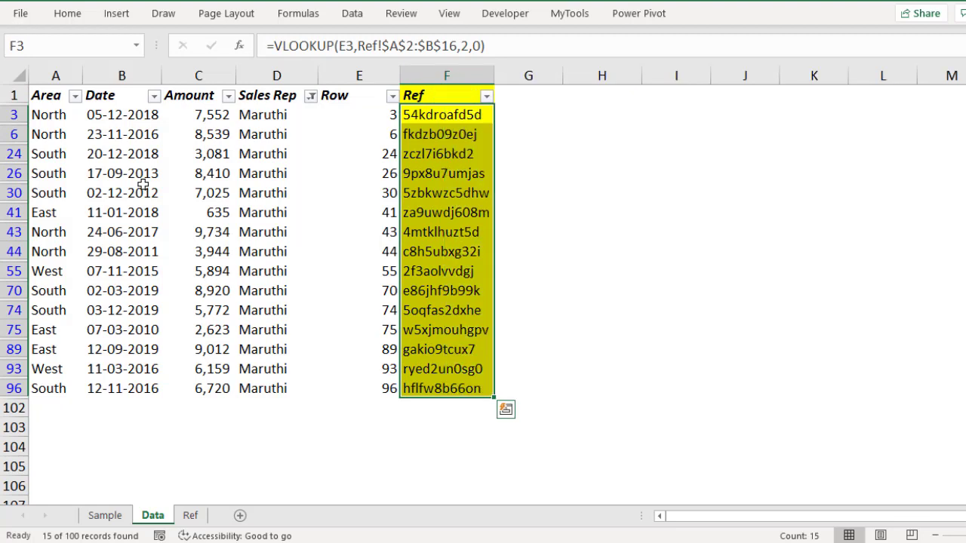
key("ctrl+Up")
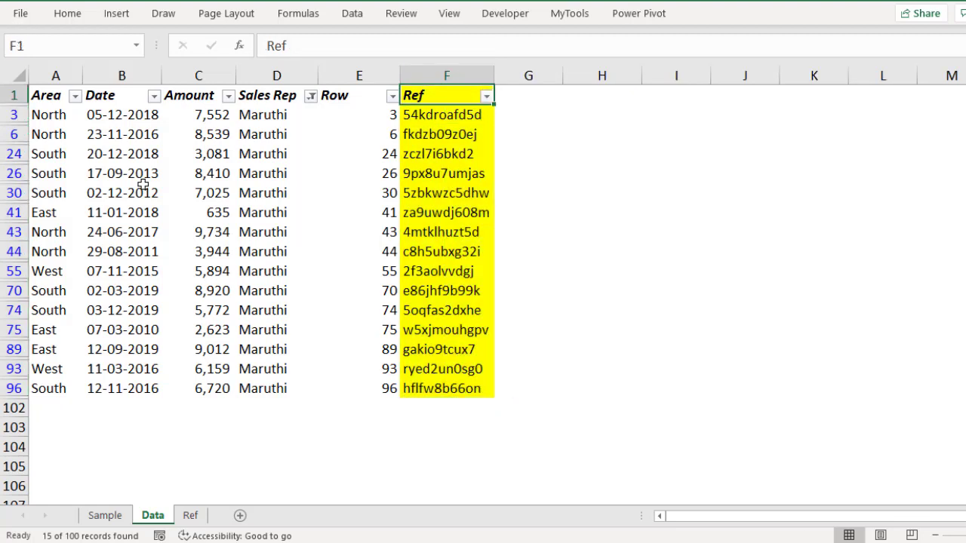
Change the Data sheet's Sales Rep filter to show only the second sales rep in the list
key("Left")
key("Left")
key("alt+Down")
key("Tab")
key("Down")
key("space")
key("Down")
key("space")
key("Return")
Fill all visible Ref cells from F8 to F100 at once with =VLOOKUP(E8,Ref!$C$2:$D$22,2,0)
key("Down")
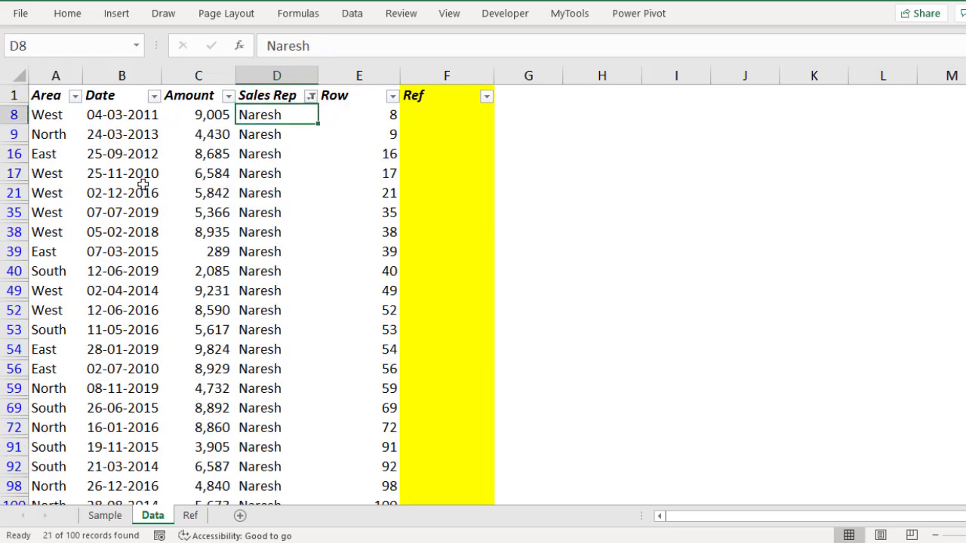
key("Right")
key("Right")
key("ctrl+Down")
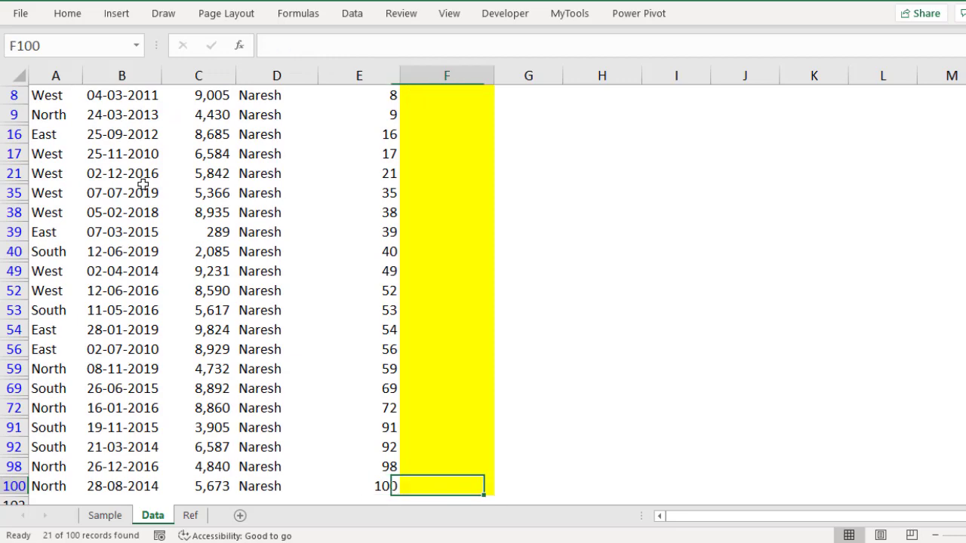
key("ctrl+shift+Up")
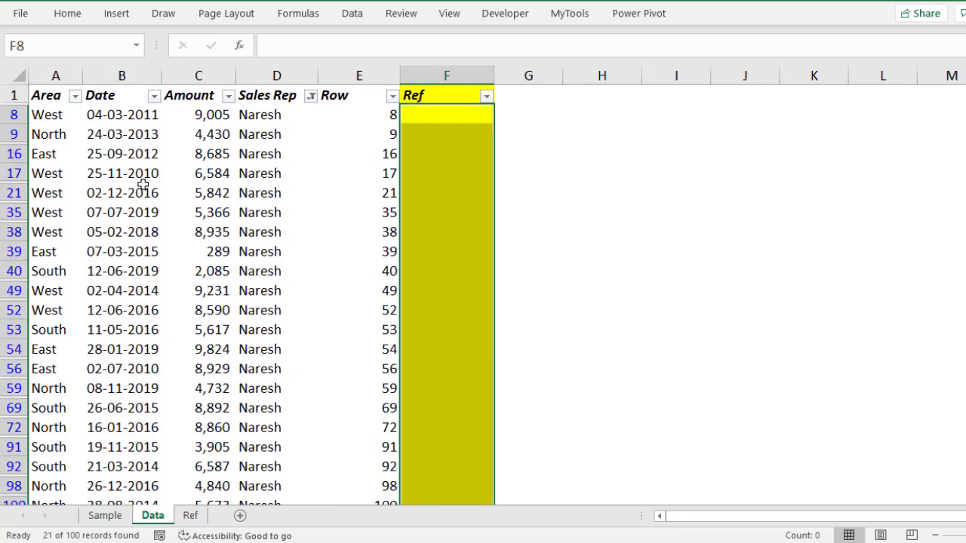
type("=vloo")
key("Tab")
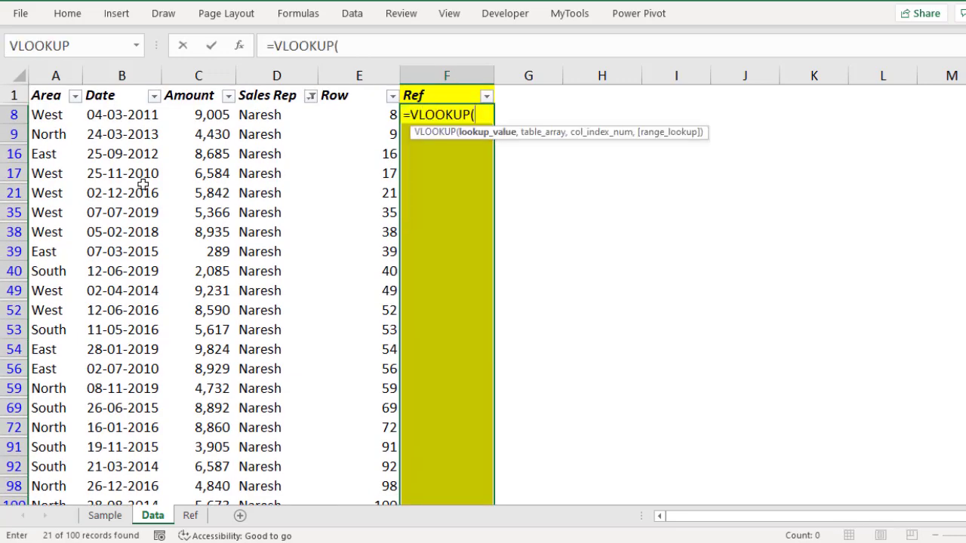
key("Left")
type(",")
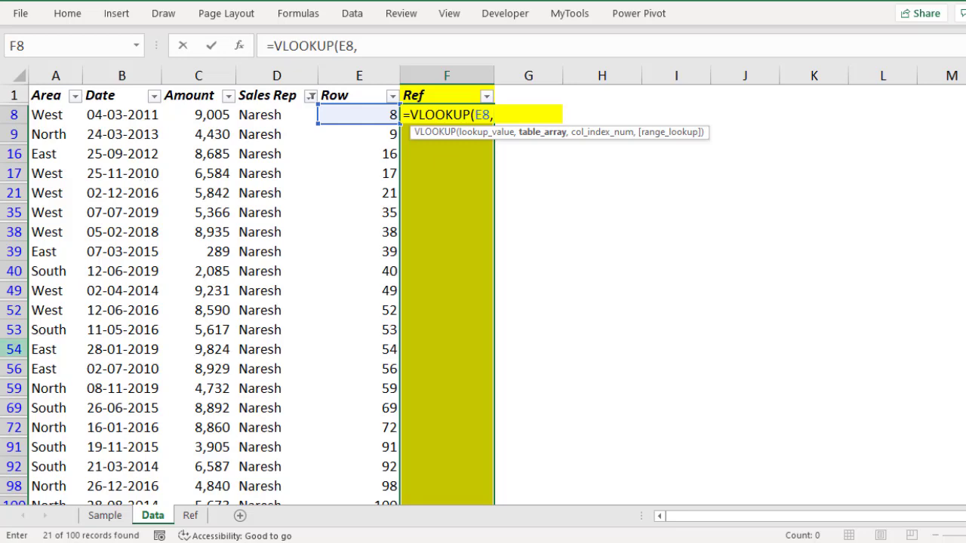
left_click(200, 518)
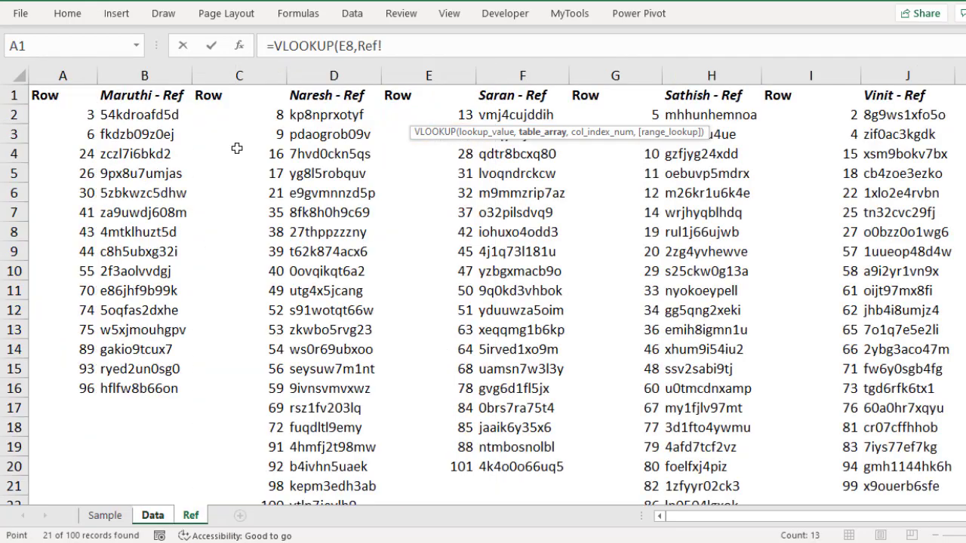
left_click_drag(246, 114, 302, 113)
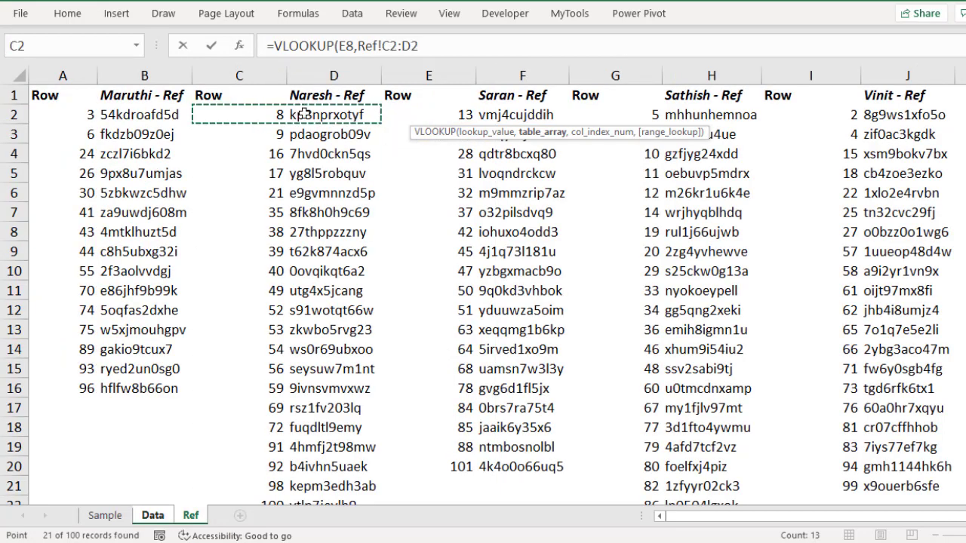
key("ctrl+shift+Down")
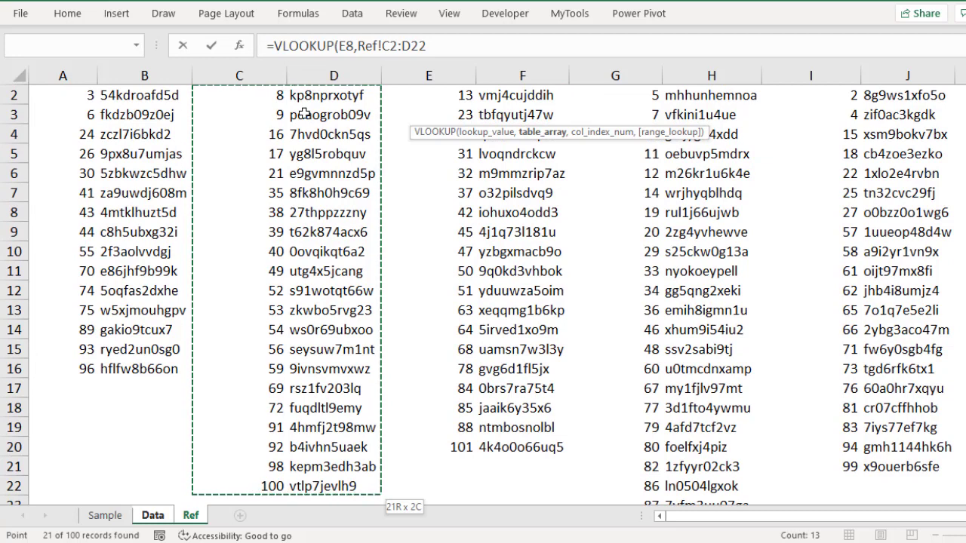
key("F4")
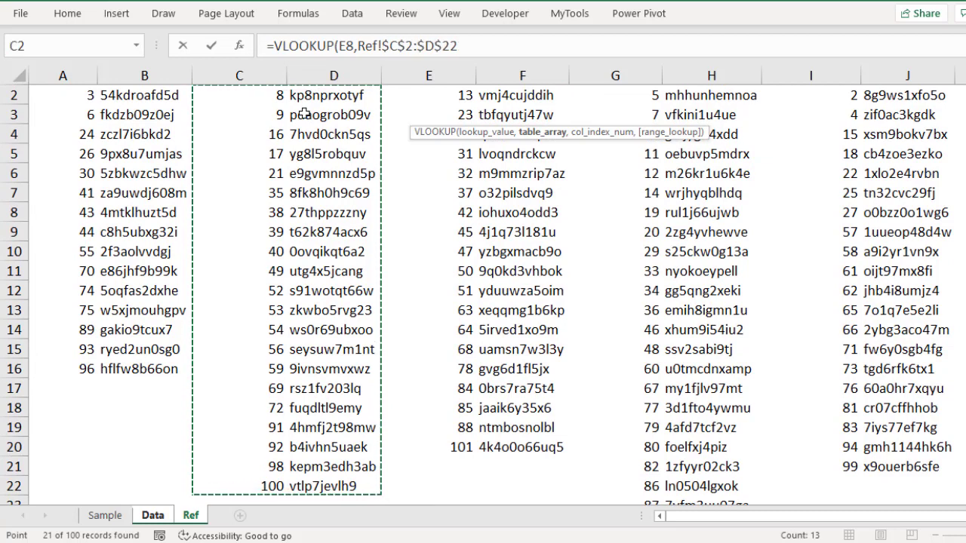
type(",")
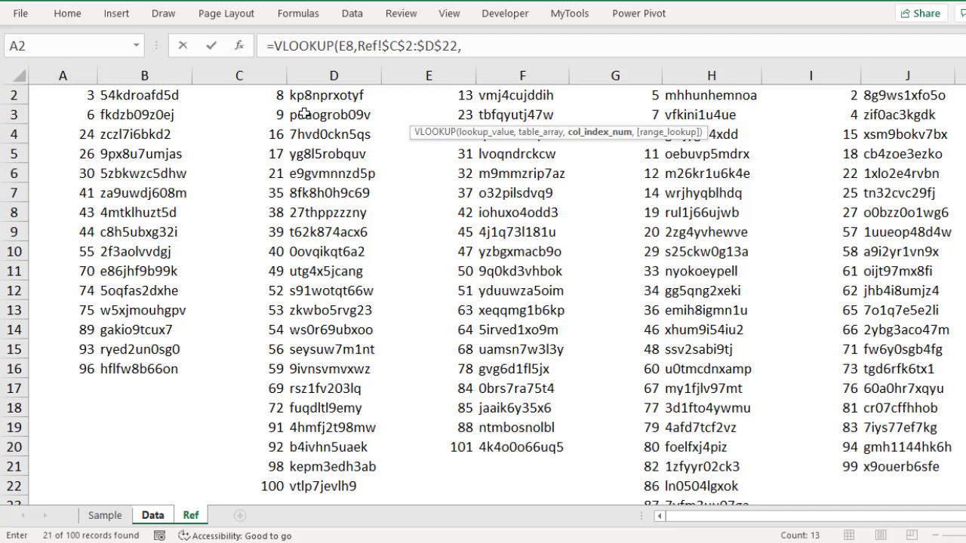
type("2,0)")
key("Return")
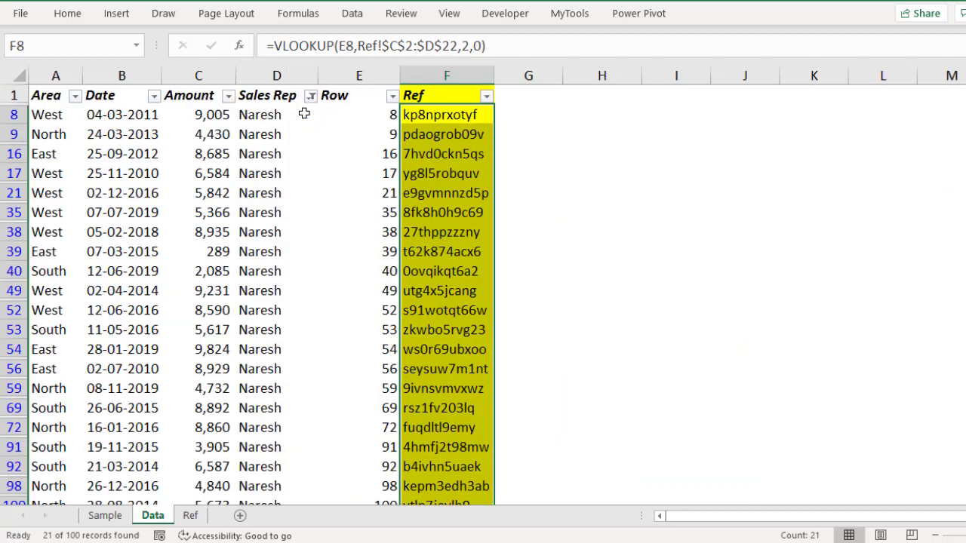
Change the Data sheet's Sales Rep filter to show only the third sales rep in the list
key("ctrl+Up")
key("Left")
key("Left")
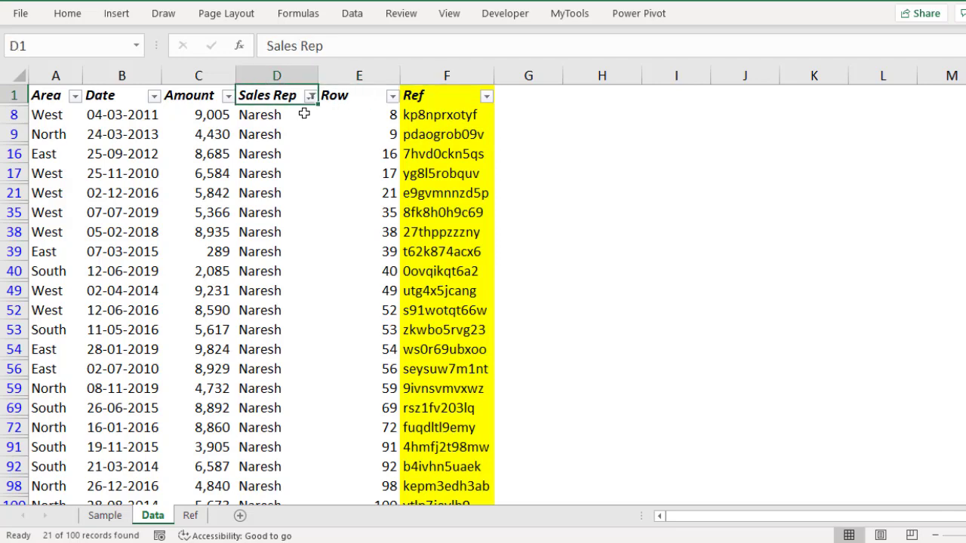
key("alt+Down")
key("Down")
key("Down")
key("Down")
key("Down")
key("Down")
key("Down")
key("Down")
key("Down")
key("Down")
key("space")
key("Down")
key("space")
key("Return")
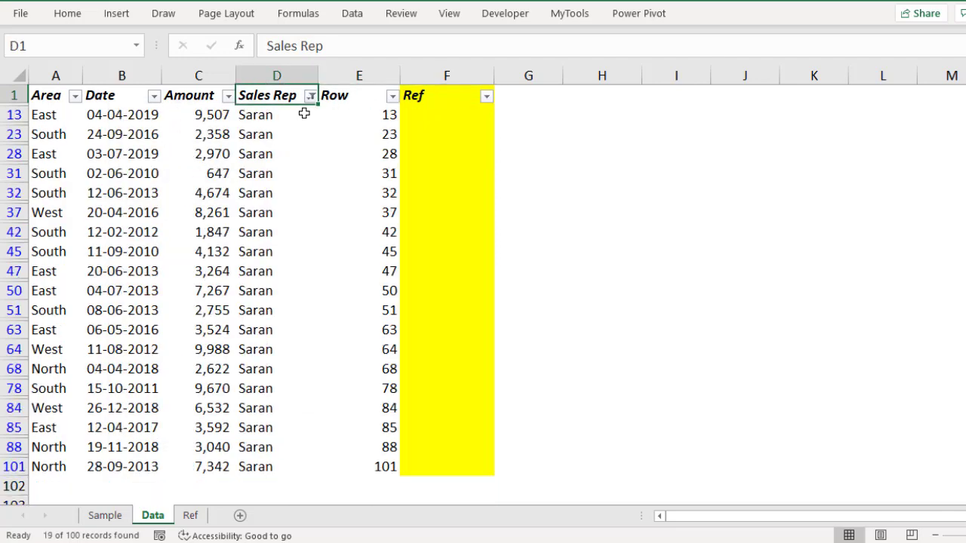
Enter =VLOOKUP(E13,Ref!$E$2:$F$20,2,0) in cell F13 of the Data sheet
key("Down")
key("Right")
key("Right")
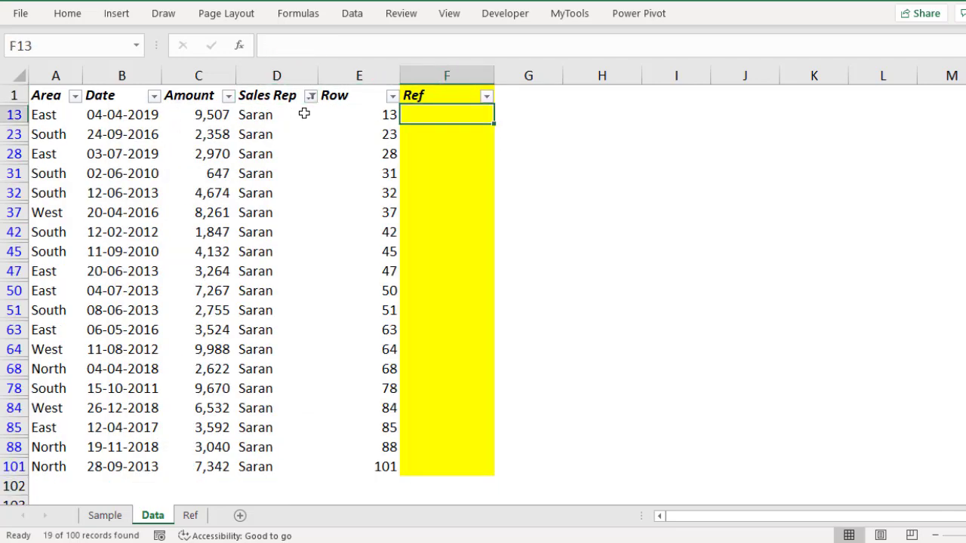
type("=vloo")
key("Tab")
key("Left")
type(",")
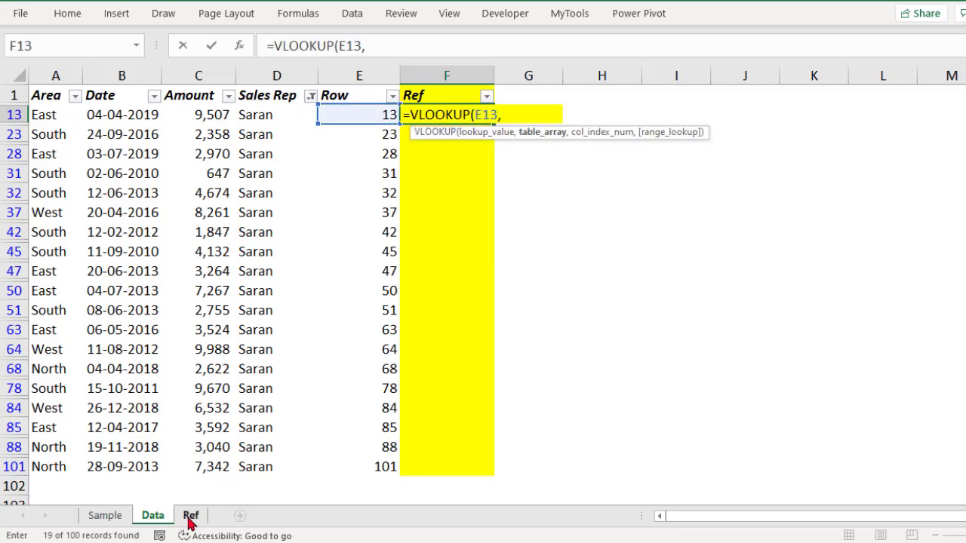
left_click(190, 516)
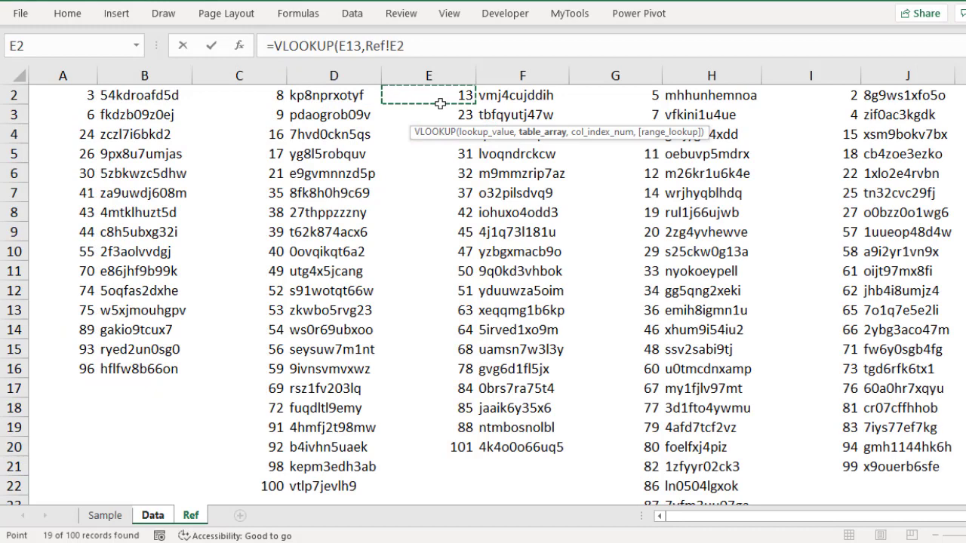
scroll(440, 103, "up", 1)
key("ctrl+shift+Right")
key("ctrl+shift+Down")
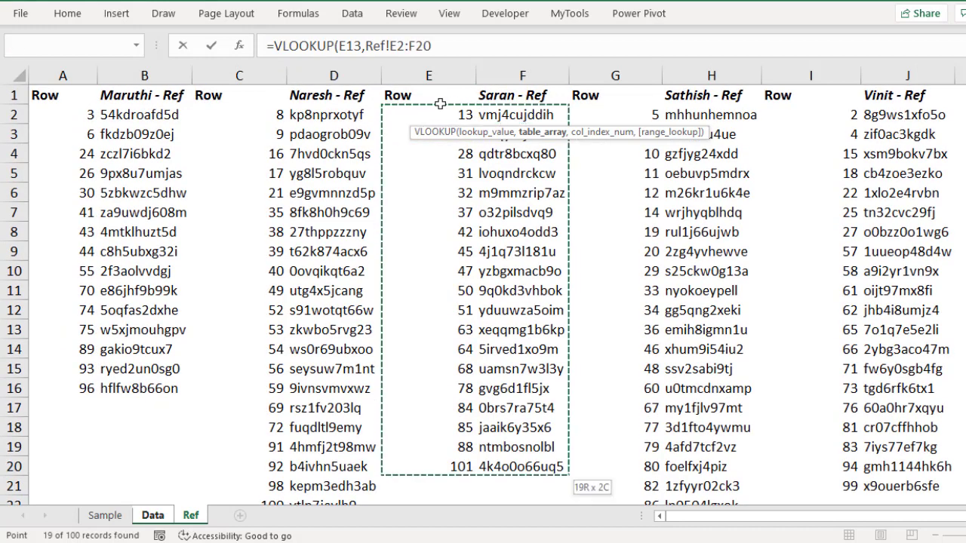
key("F4")
type(",2,0)")
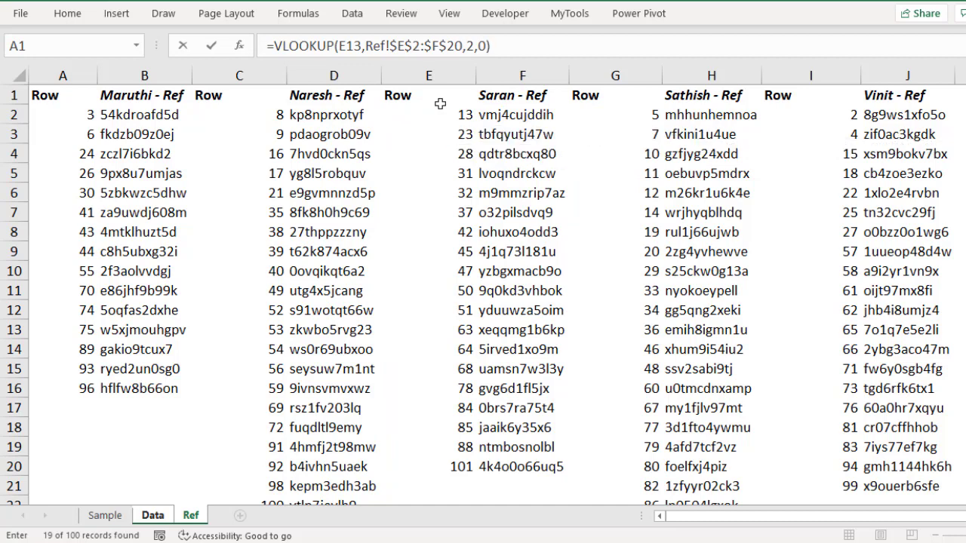
key("Return")
Copy the lookup formula from F13 into the remaining visible Ref cells down to F101
key("Up")
key("ctrl+c")
key("Left")
key("ctrl+Down")
key("Right")
key("ctrl+shift+Up")
key("shift+Down")
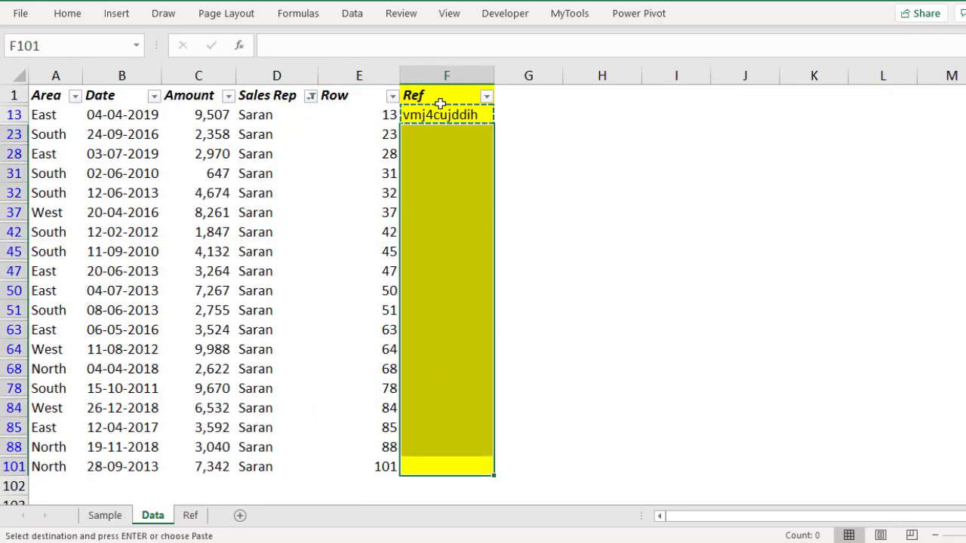
key("ctrl+v")
left_click(440, 103)
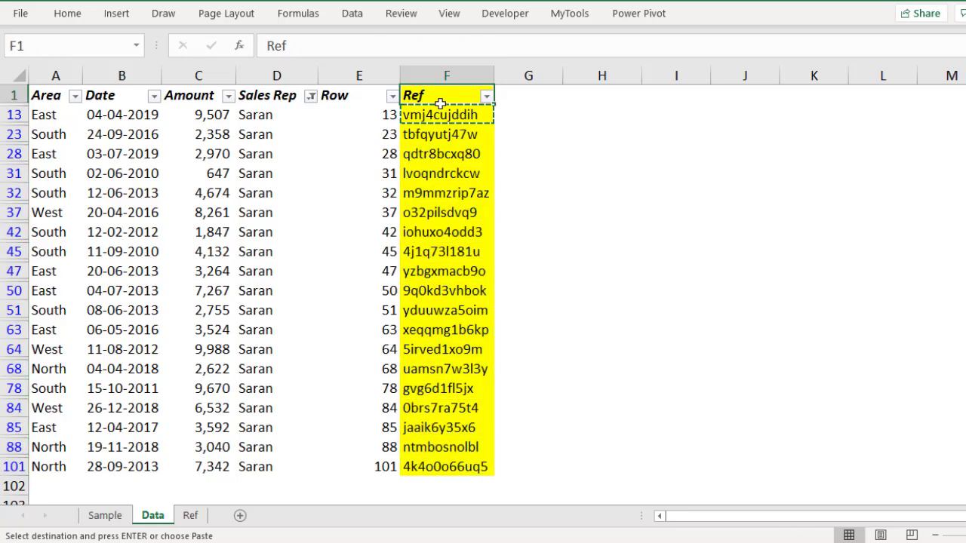
key("Escape")
Change the Data sheet's Sales Rep filter to show only the fourth sales rep in the list
key("Left")
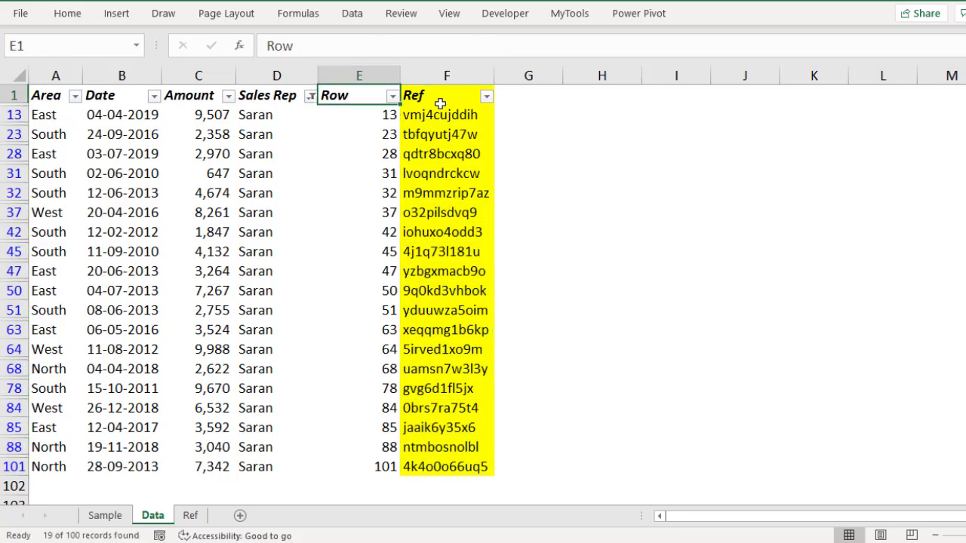
key("Left")
key("alt+Down")
key("Down")
key("Down")
key("Down")
key("Down")
key("Down")
key("Down")
key("Down")
key("Down")
key("Down")
key("space")
key("Down")
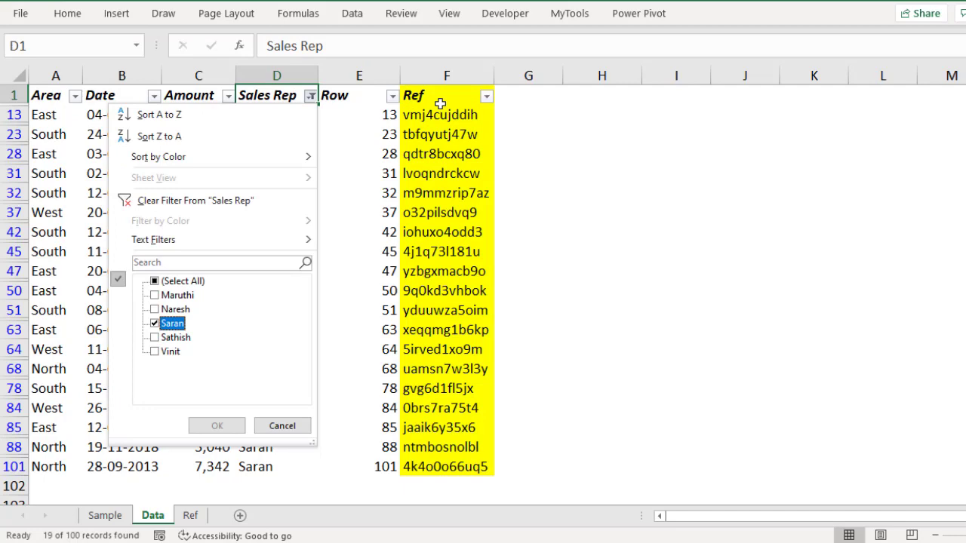
key("space")
key("Return")
Enter =VLOOKUP(E5,Ref!$G$2:$H$26,2,0) in cell F5 of the Data sheet
key("Right")
key("Down")
key("Right")
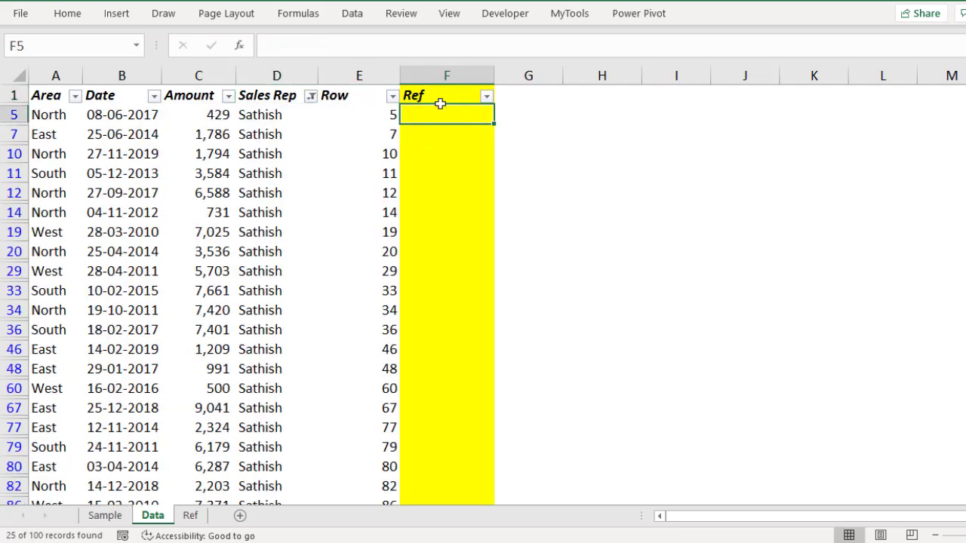
type("=vl")
key("Tab")
key("Left")
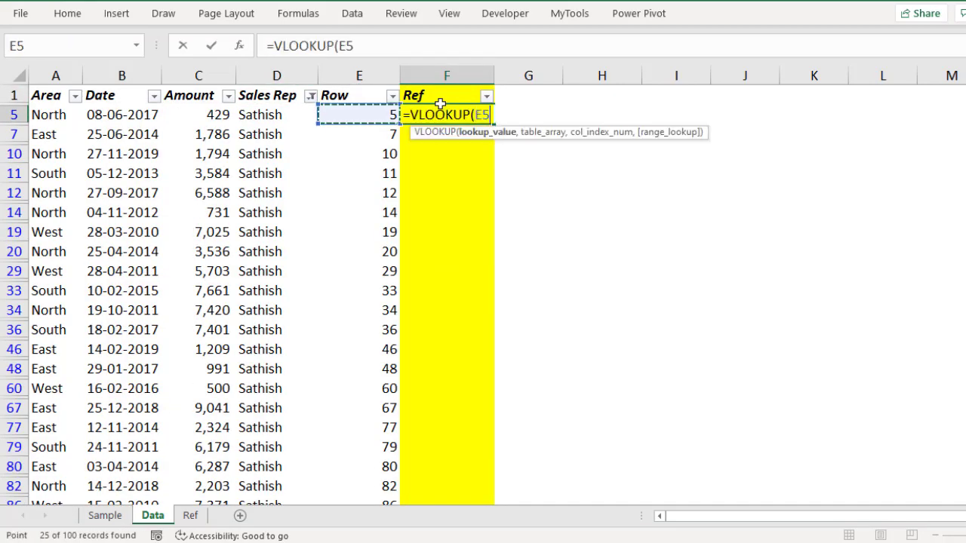
type(",")
key("ctrl+Page_Down")
key("Right")
key("Right")
key("Right")
key("Right")
key("Right")
key("Right")
key("Right")
key("Left")
key("Down")
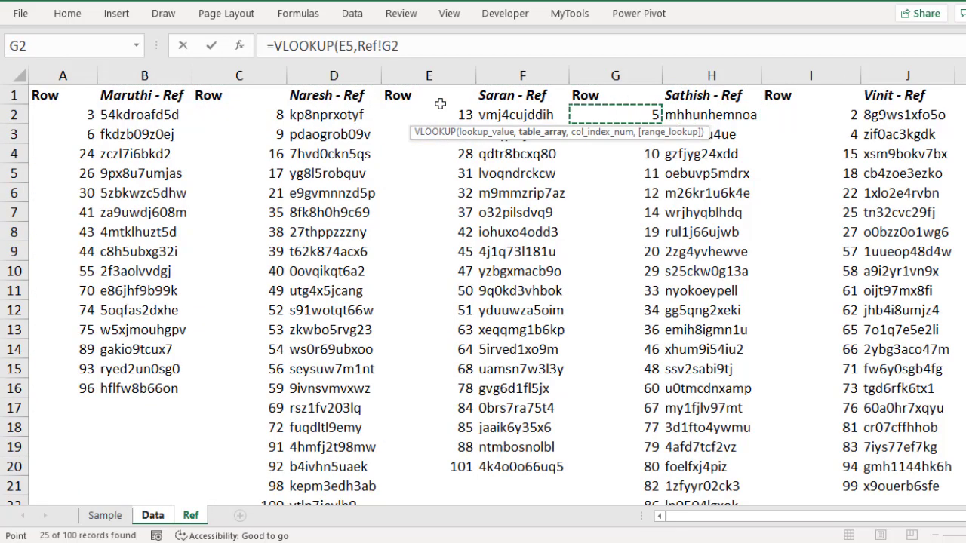
key("ctrl+shift+Down")
key("shift+Right")
key("shift+Right")
key("shift+Left")
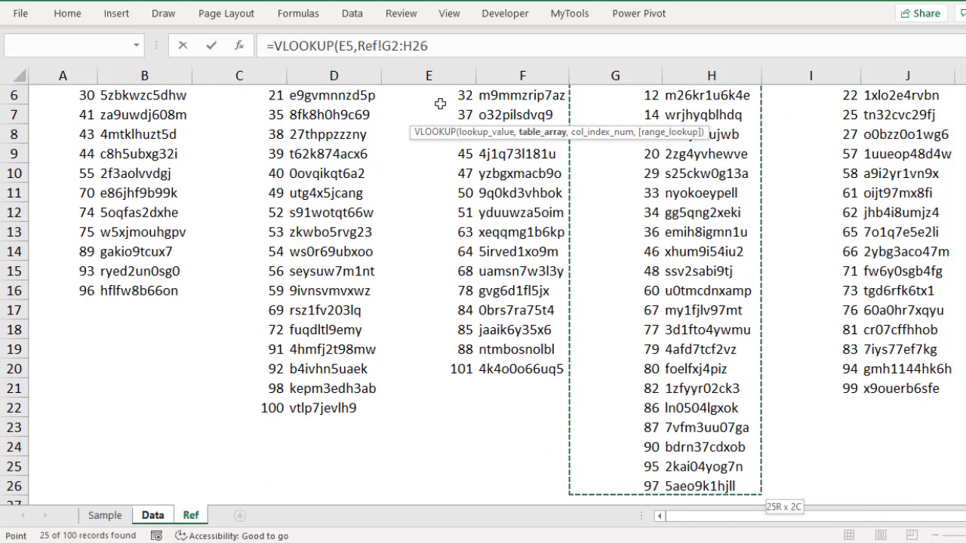
key("F4")
type(",2,0")
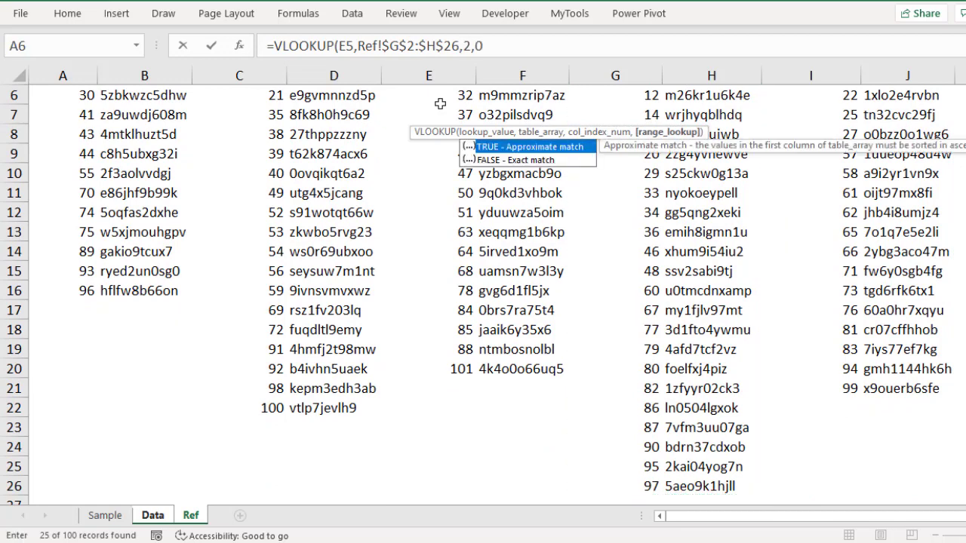
type(")")
key("Return")
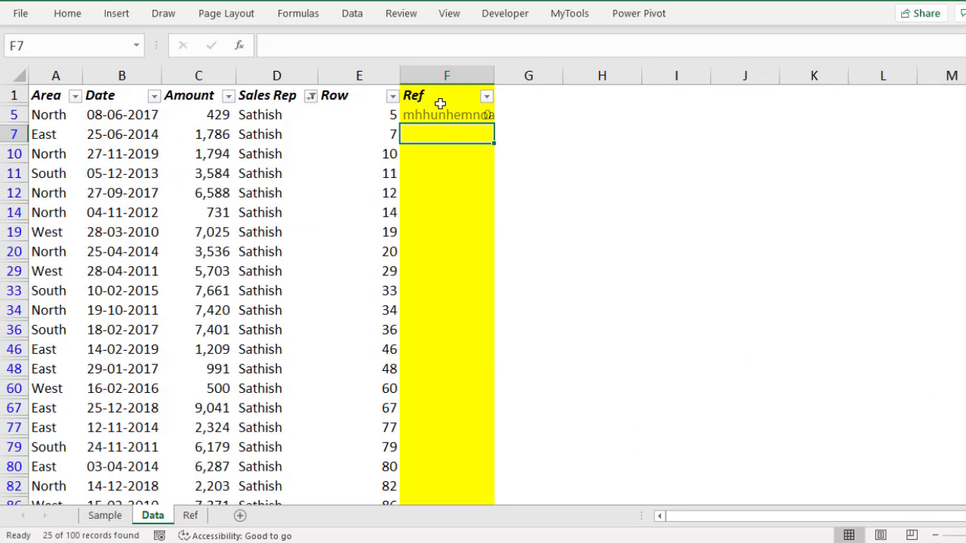
Copy the lookup formula from F5 into all visible Ref cells down to the last filtered row
key("Up")
key("ctrl+c")
key("Left")
key("ctrl+Down")
key("Right")
key("ctrl+shift+Up")
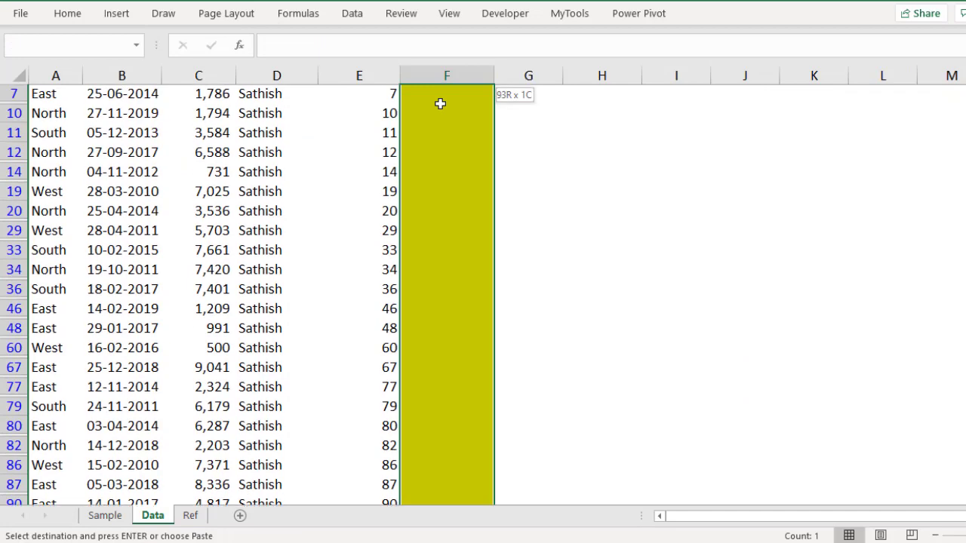
key("ctrl+v")
key("ctrl+Up")
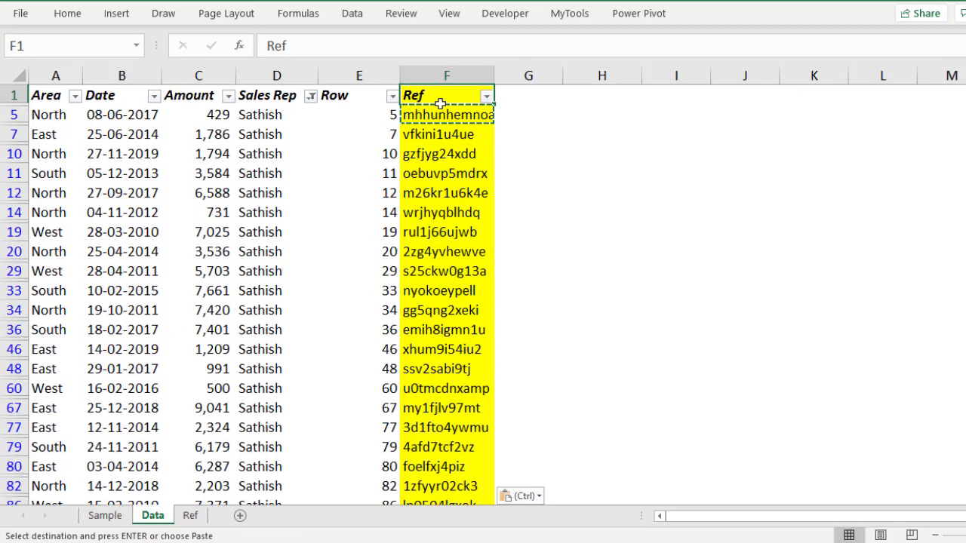
Change the Data sheet's Sales Rep filter to show only the fifth sales rep in the list
key("Left")
key("Left")
key("alt+Down")
key("Down")
key("Down")
key("Down")
key("Down")
key("Down")
key("Down")
key("Down")
key("Down")
key("Down")
key("Down")
key("space")
key("Down")
key("space")
key("Return")
Enter =VLOOKUP(E2,Ref!$I$2:$J$21,2,0) in cell F2 of the Data sheet
key("Down")
key("Right")
key("Right")
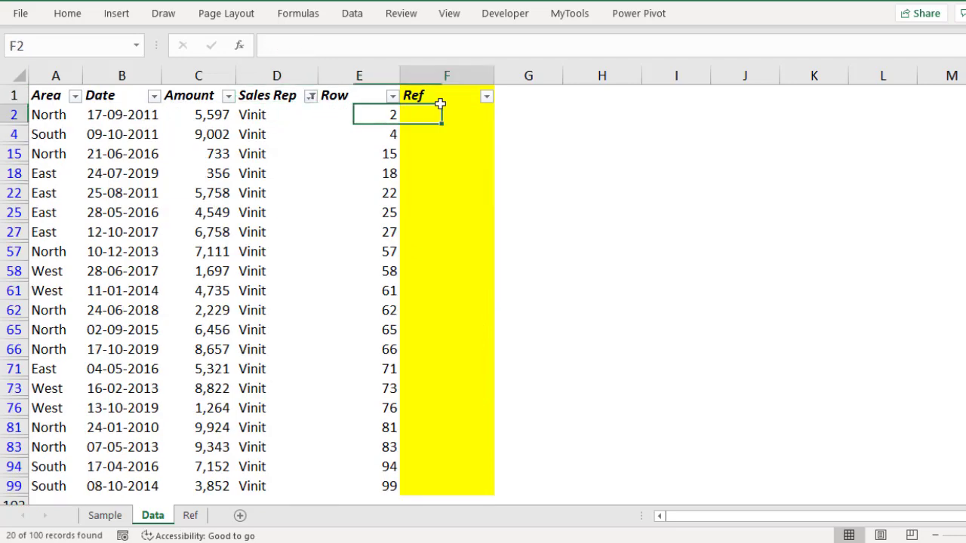
type("=vloo")
key("Tab")
key("Left")
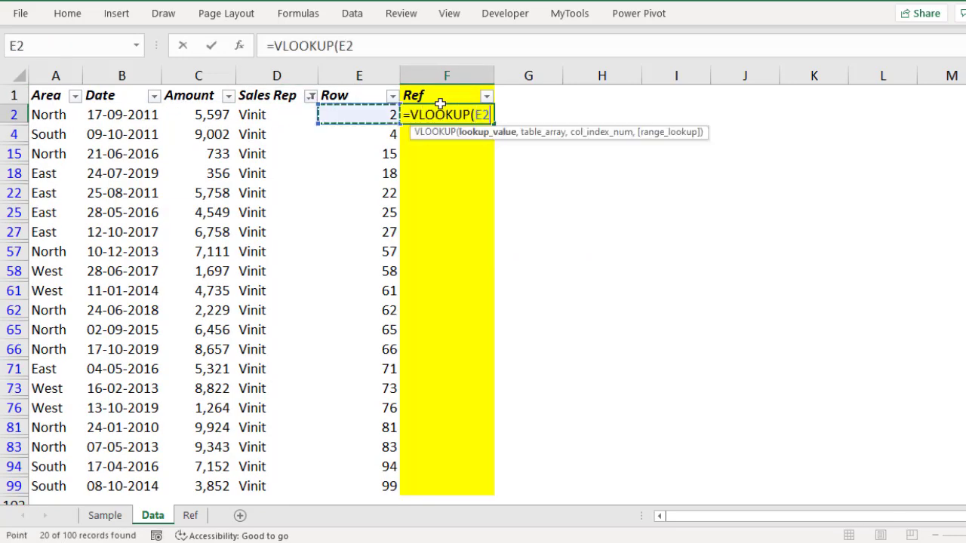
type(",")
key("ctrl+Page_Down")
key("Up")
key("Up")
key("Up")
key("Up")
key("Right")
key("Right")
key("Right")
key("Right")
key("Right")
key("Right")
key("Right")
key("Right")
key("Right")
key("ctrl+Down")
key("ctrl+Up")
key("Down")
key("Left")
key("ctrl+shift+Right")
key("ctrl+shift+Down")
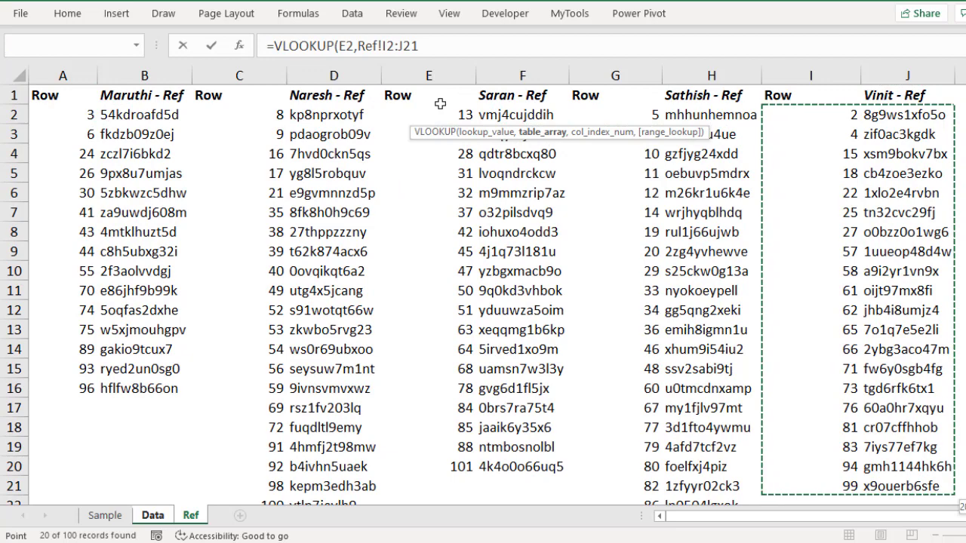
key("F4")
type(",2,0")
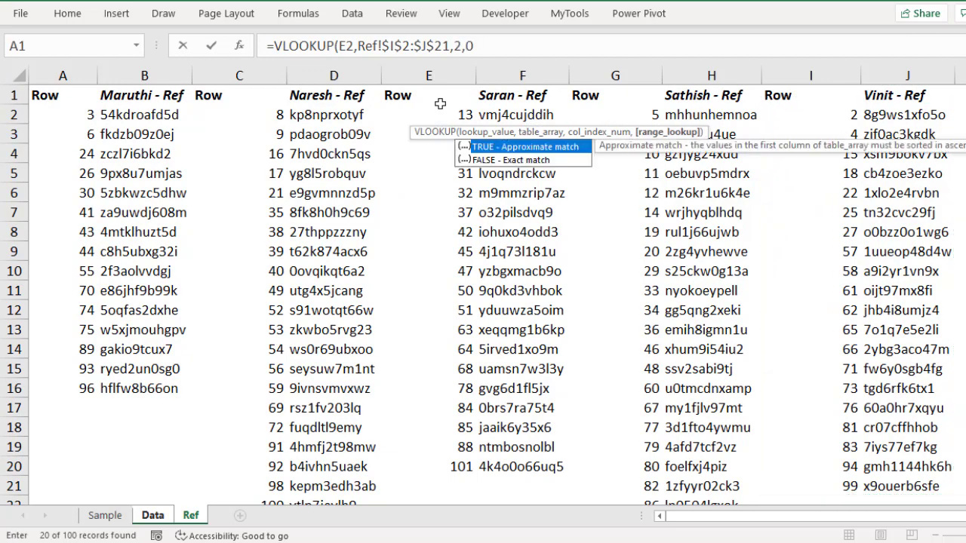
key("Return")
Copy the lookup formula from F2 into the remaining visible Ref cells down to F99
key("Up")
key("ctrl+c")
key("Right")
key("ctrl+shift+Up")
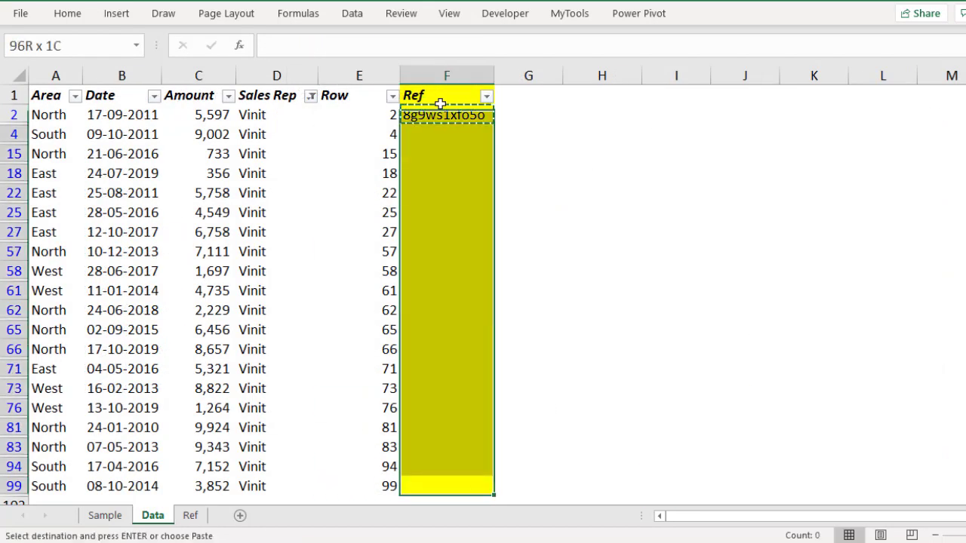
key("Return")
Clear the Data sheet's filter to show all records and check the Ref column against the Ref sheet
key("Left")
key("ctrl+Up")
key("alt+d")
key("f")
key("s")
key("Right")
key("Down")
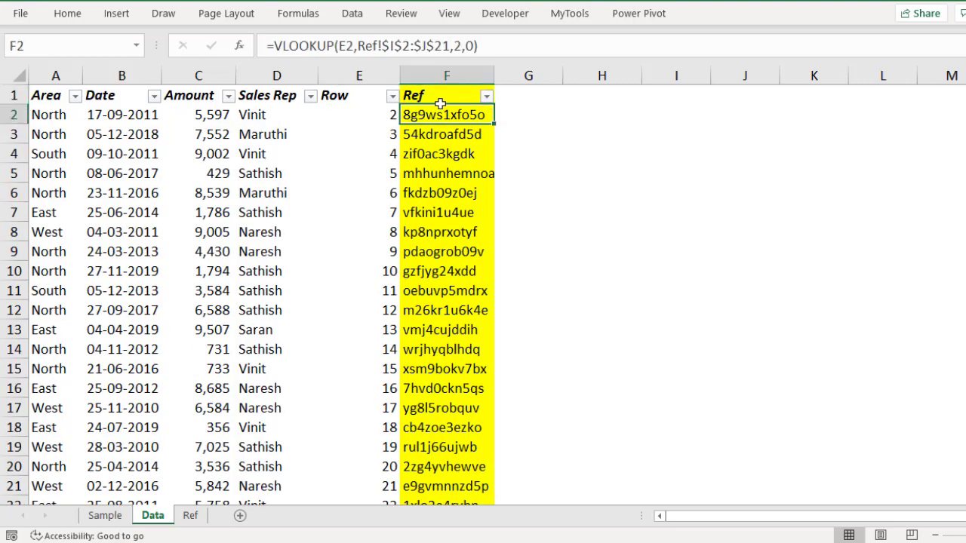
key("ctrl+Down")
key("ctrl+Up")
key("Down")
key("ctrl+Page_Down")
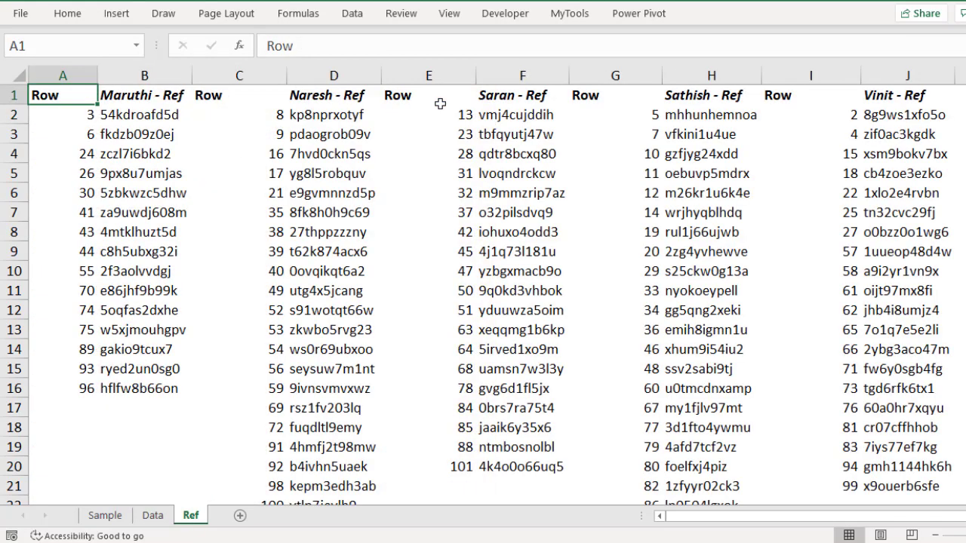
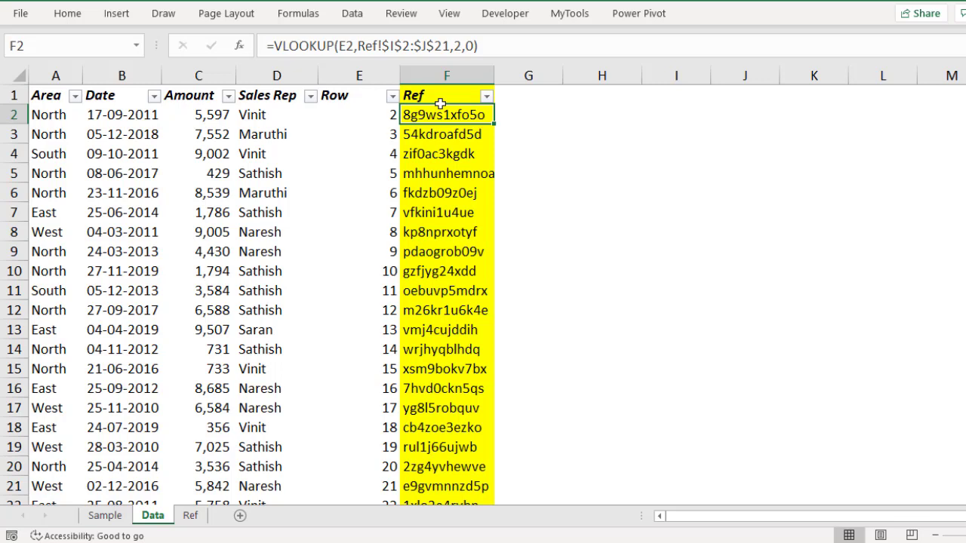
Copy the Ref header from F1 into G1 to start a second Ref column
left_click(440, 103)
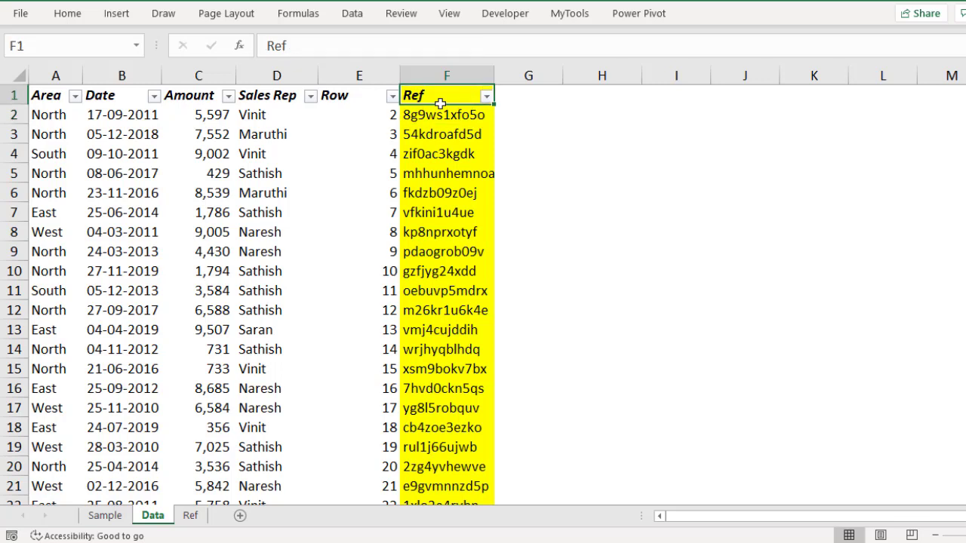
key("ctrl+c")
key("Right")
key("Return")
key("Return")
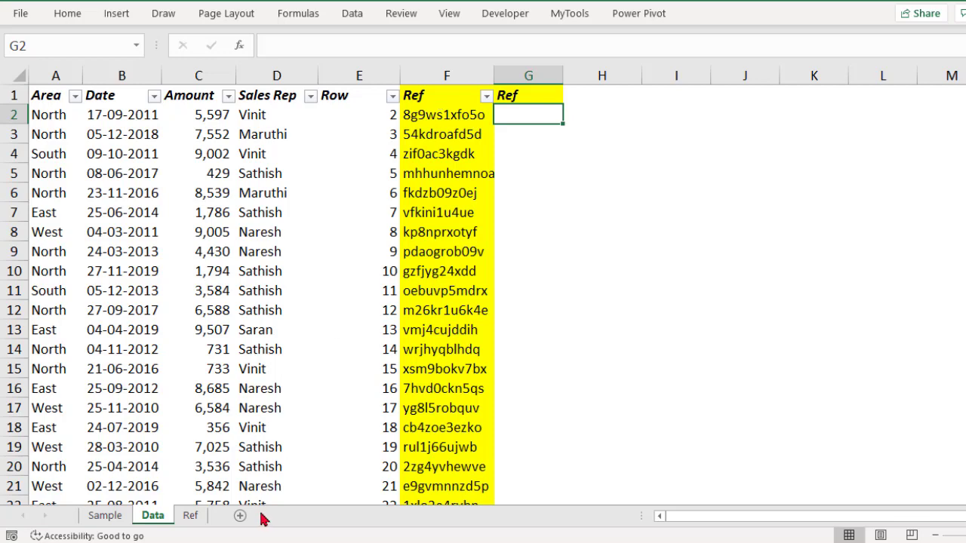
Name the range A2:B16 on the Ref sheet with the first sales rep's name
left_click(191, 516)
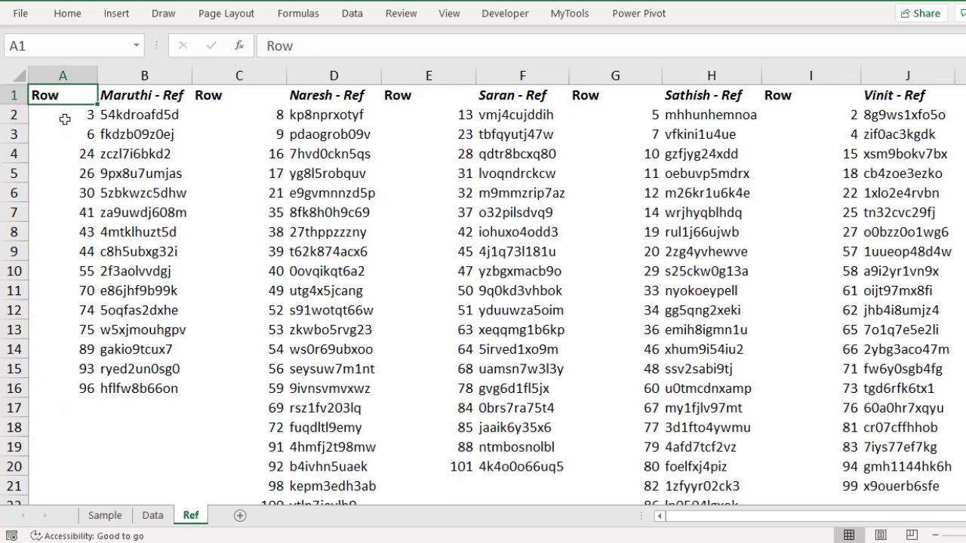
left_click_drag(62, 115, 191, 389)
left_click(73, 48)
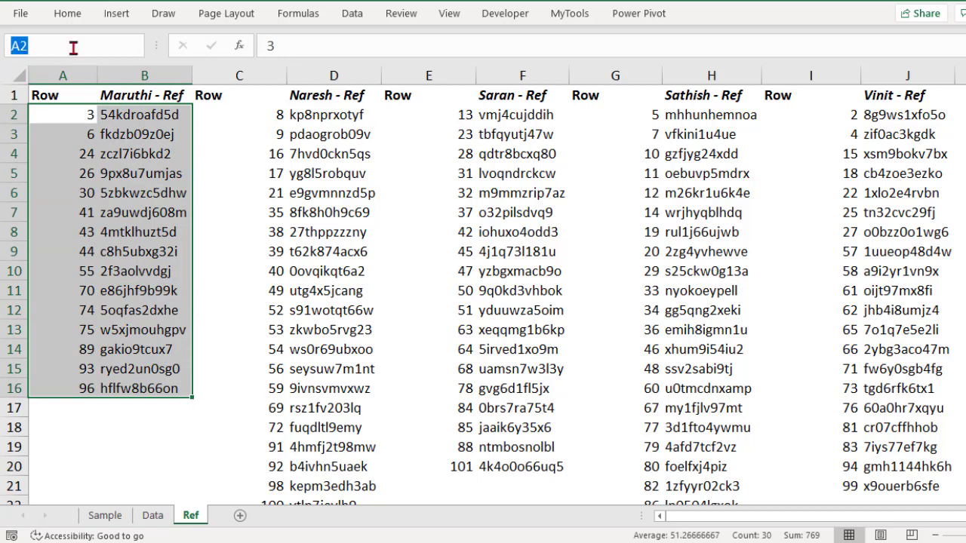
type("Maruthi")
key("Return")
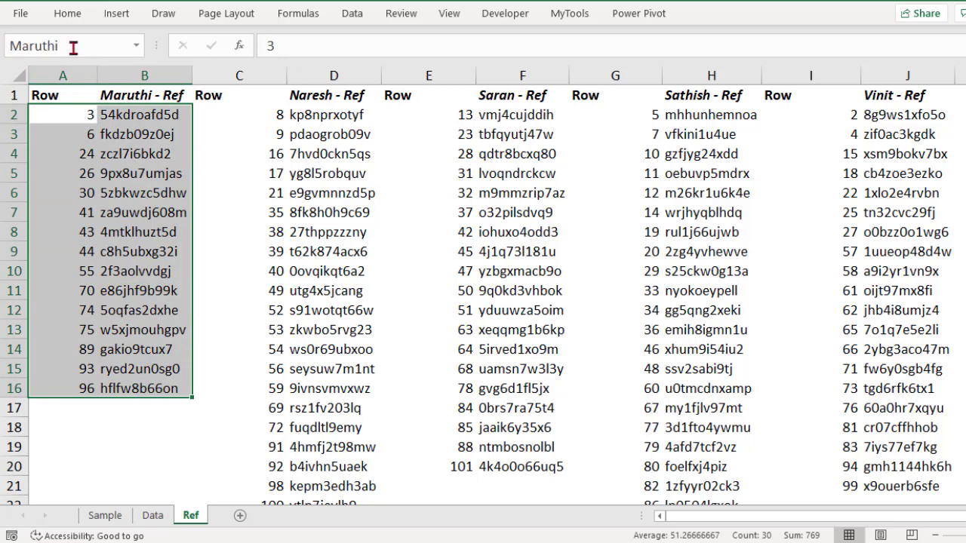
Name the range C2:D22 on the Ref sheet with the second sales rep's name
left_click_drag(255, 118, 359, 489)
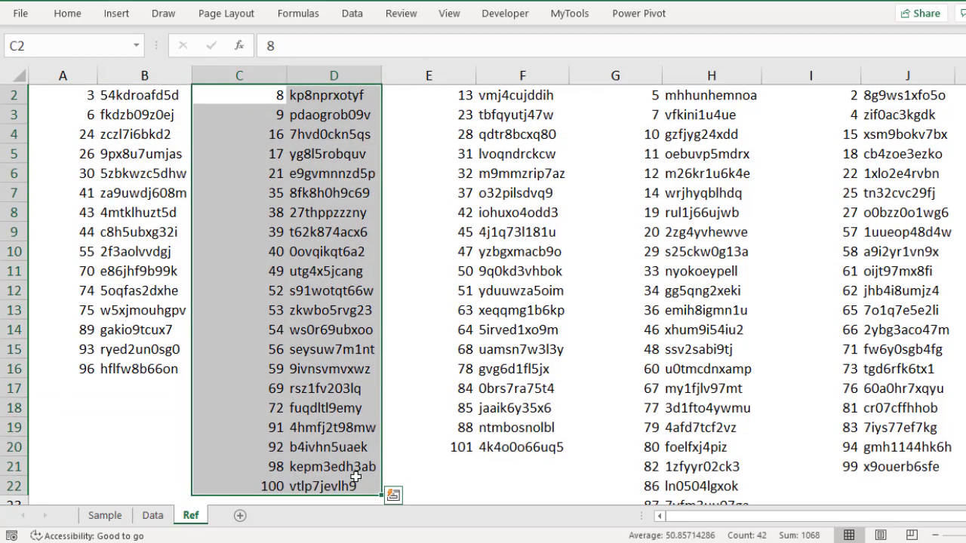
scroll(483, 294, "up", 1)
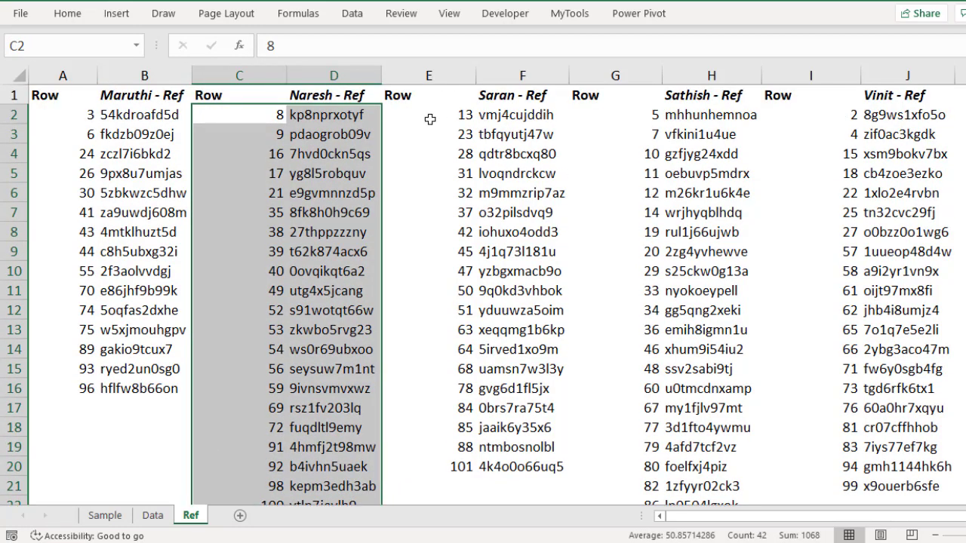
left_click(94, 46)
type("Maruthi")
key("ctrl+a")
type("Naresh")
key("Return")
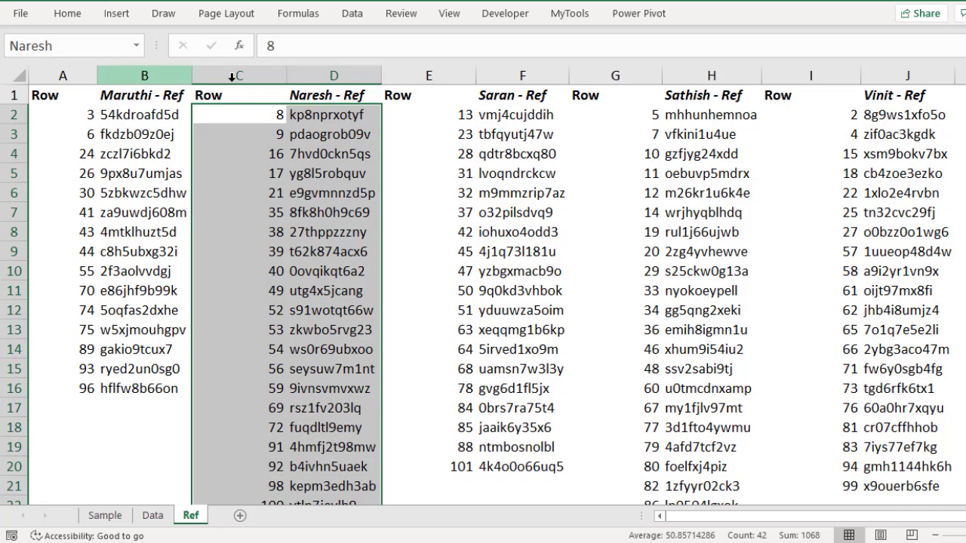
Name the range E2:F20 on the Ref sheet with the third sales rep's name
left_click(400, 118)
key("ctrl+shift+Right")
key("ctrl+shift+Down")
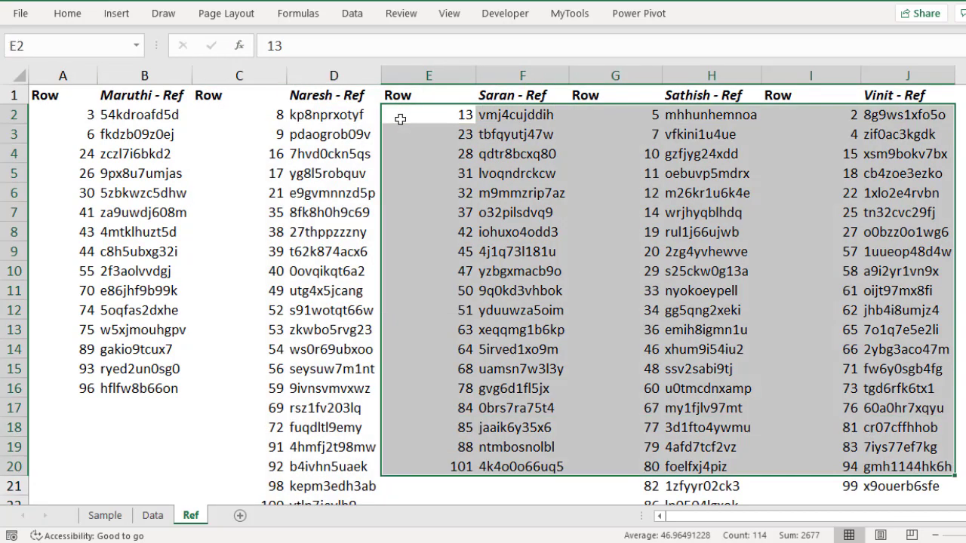
key("shift+Left")
key("shift+Left")
key("shift+Left")
key("shift+Left")
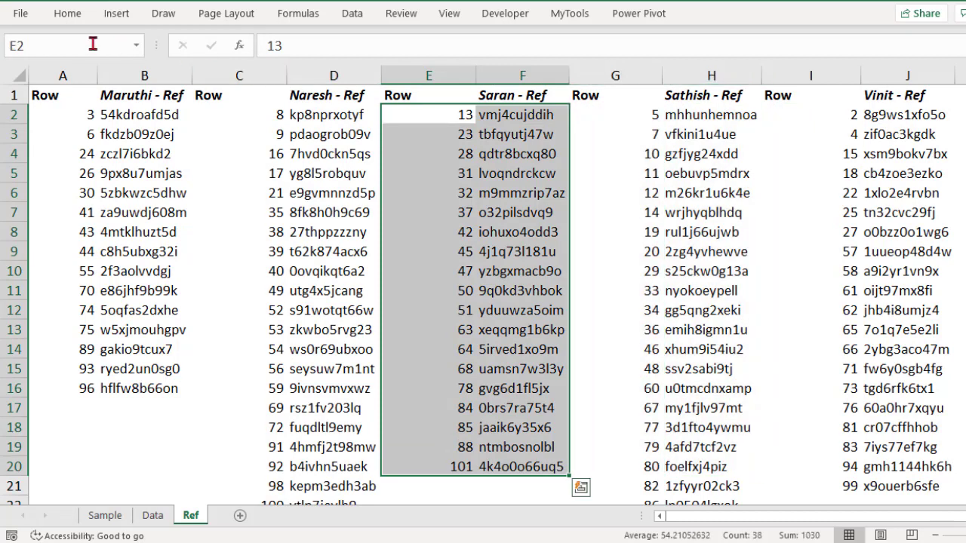
left_click(93, 44)
type("Sa")
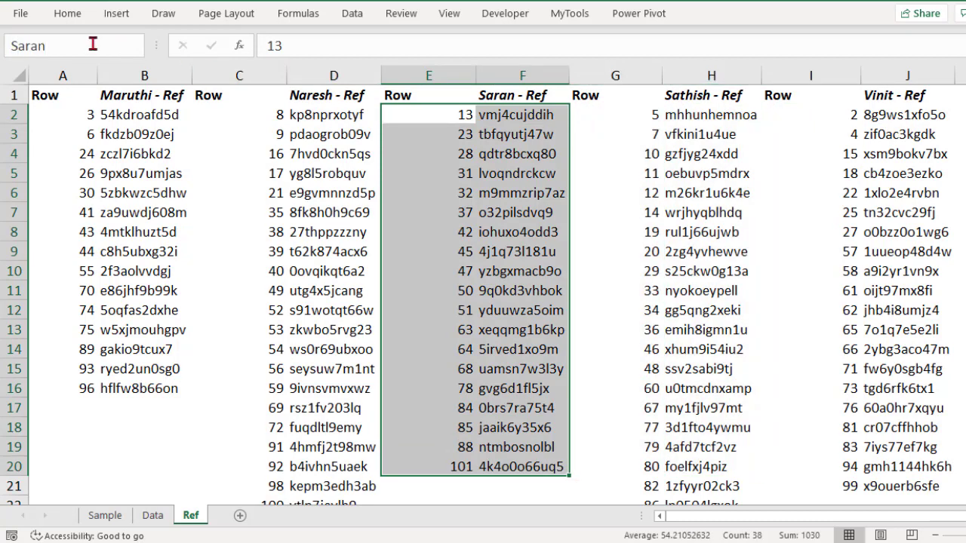
type("ran")
key("Return")
Name the range G2:H26 on the Ref sheet with the fourth sales rep's name
left_click(620, 115)
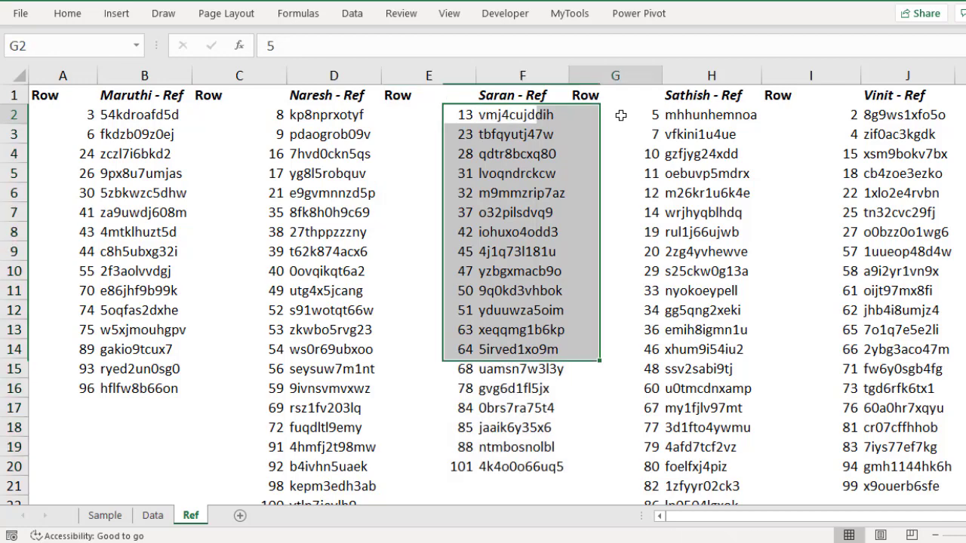
key("ctrl+shift+Right")
key("ctrl+shift+Down")
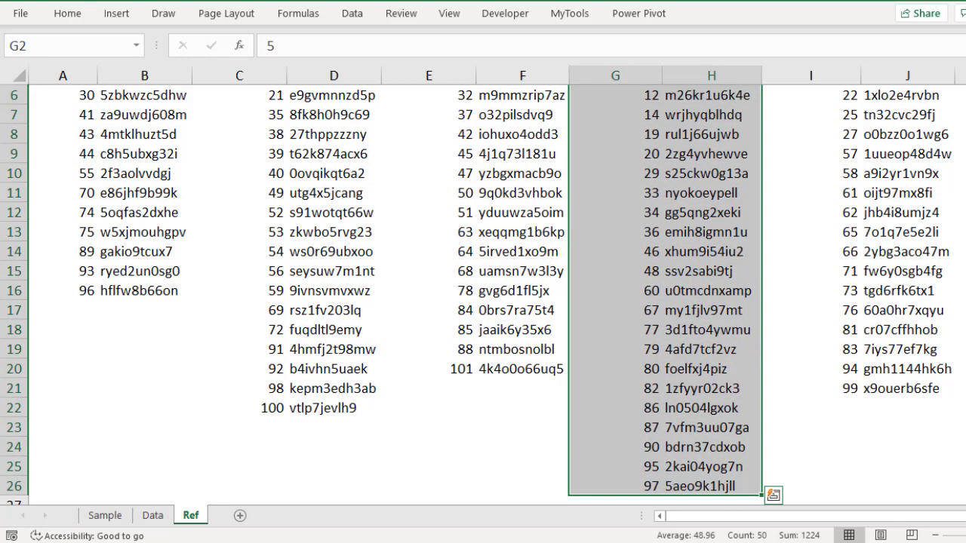
key("ctrl+BackSpace")
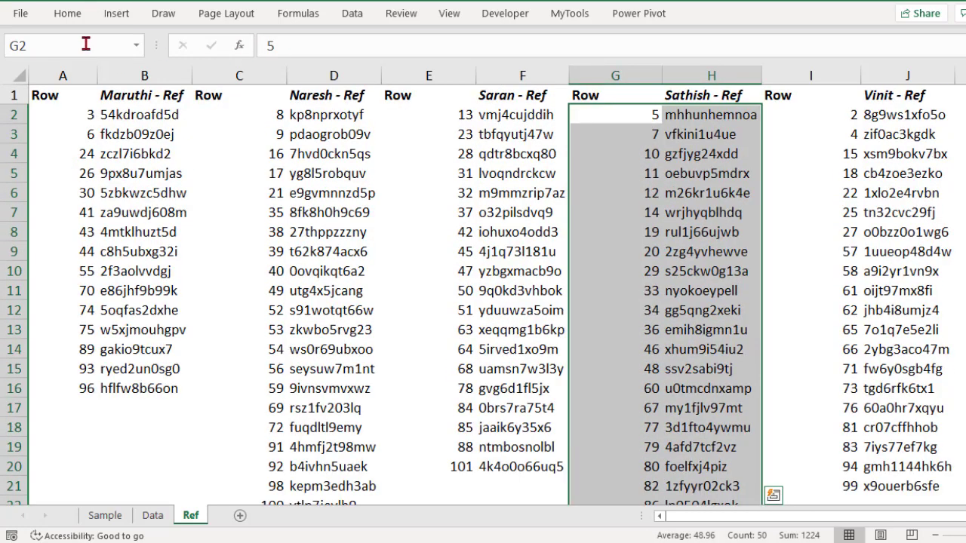
left_click(86, 46)
type("Sathish")
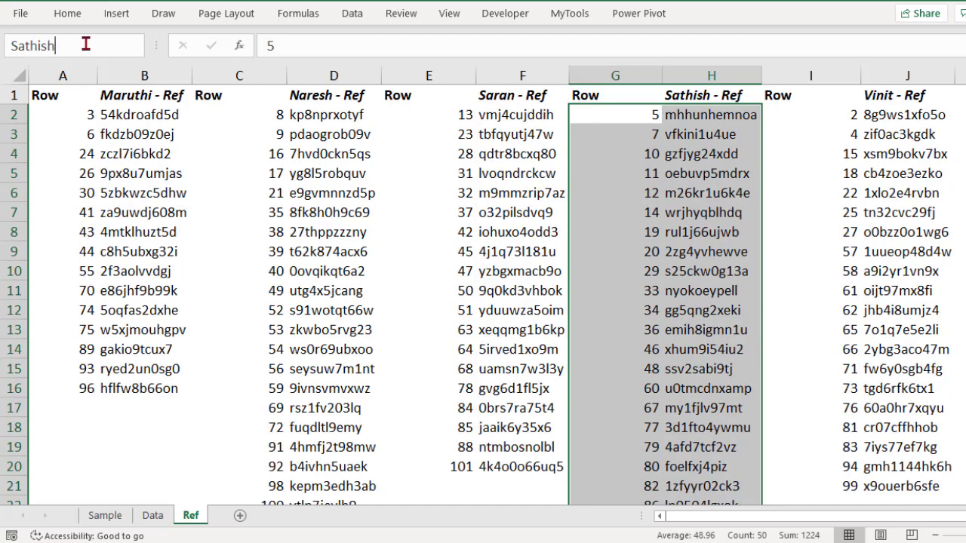
key("Return")
Name the range I2:J21 on the Ref sheet with the fifth sales rep's name
mouse_move(829, 117)
left_mouse_down()
mouse_move(828, 134)
mouse_move(828, 117)
left_mouse_up()
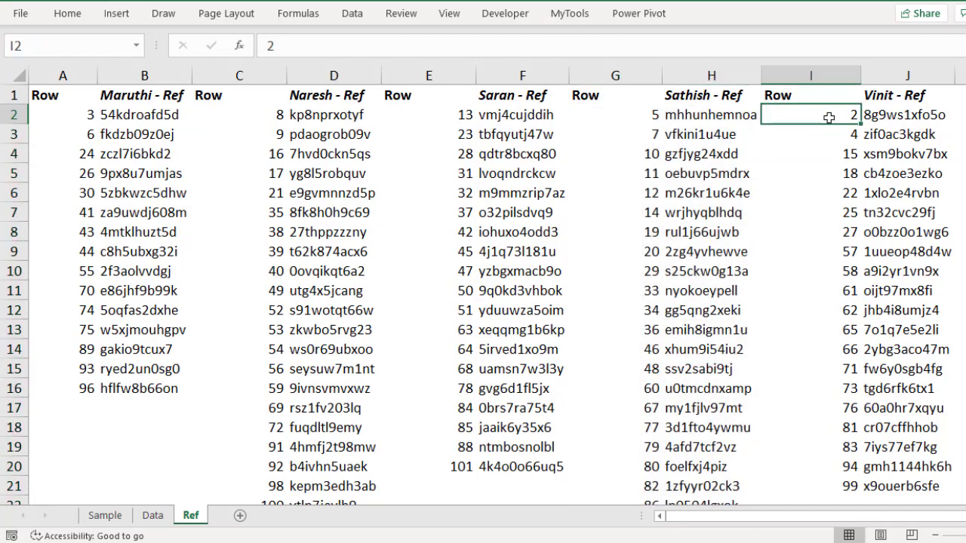
key("ctrl+shift+Right")
key("ctrl+shift+Down")
left_click(97, 47)
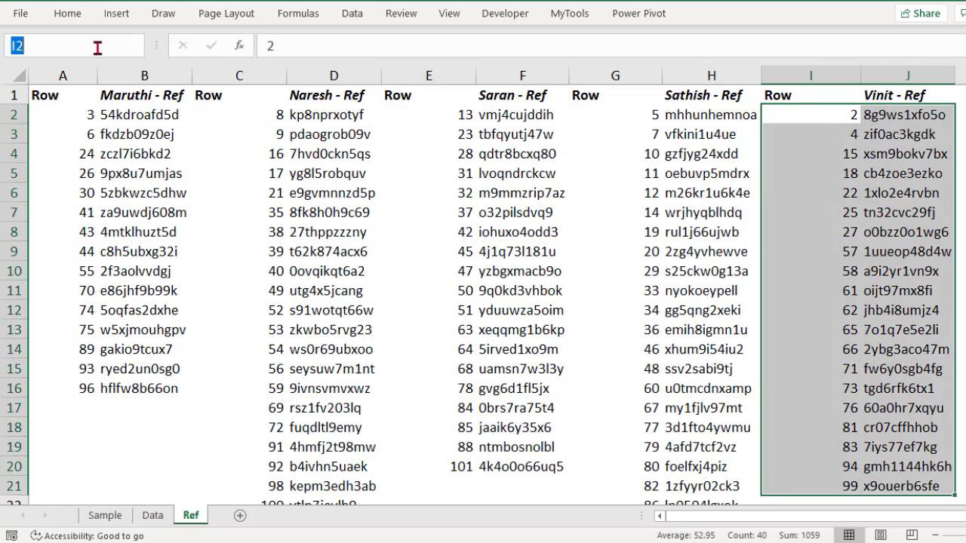
type("Vinit")
key("Return")
Begin a VLOOKUP formula in G2 of the Data sheet with E2 as lookup value and the Ref sheet's I2:J21 named range as table
left_click(153, 515)
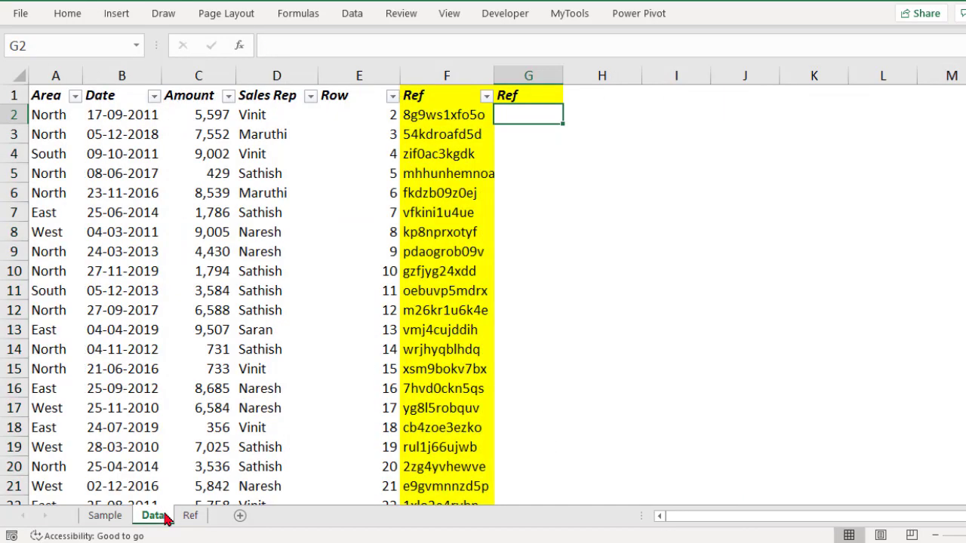
type("=")
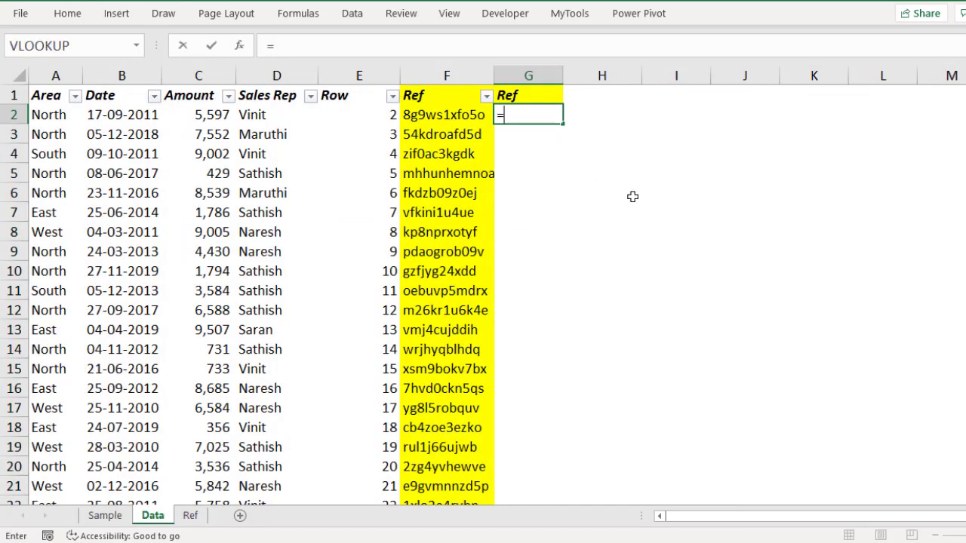
type("vlo")
key("Tab")
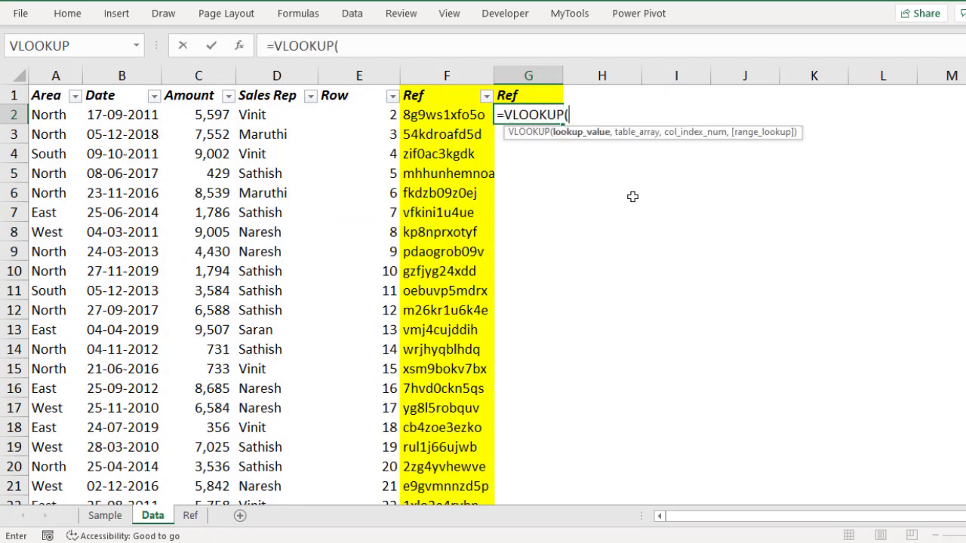
left_click(382, 113)
type(",")
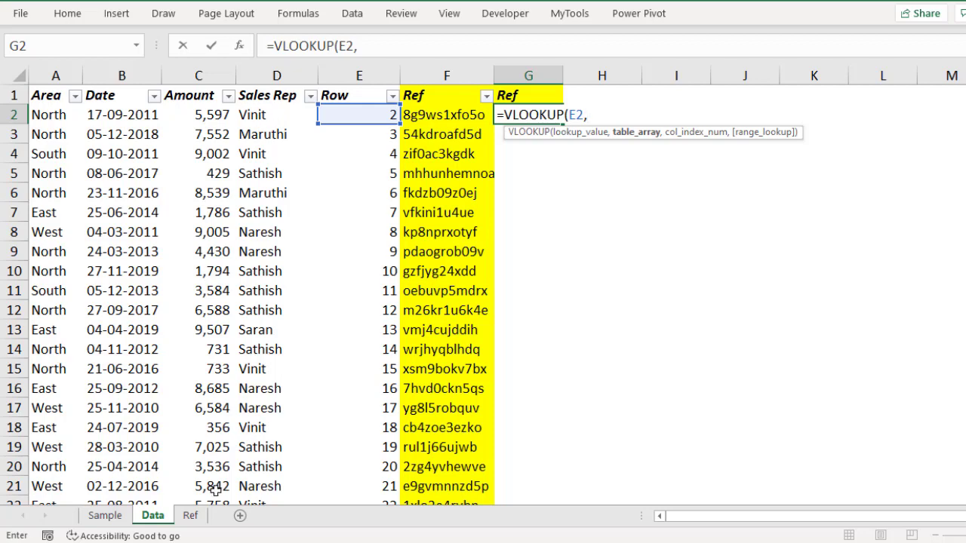
left_click(190, 516)
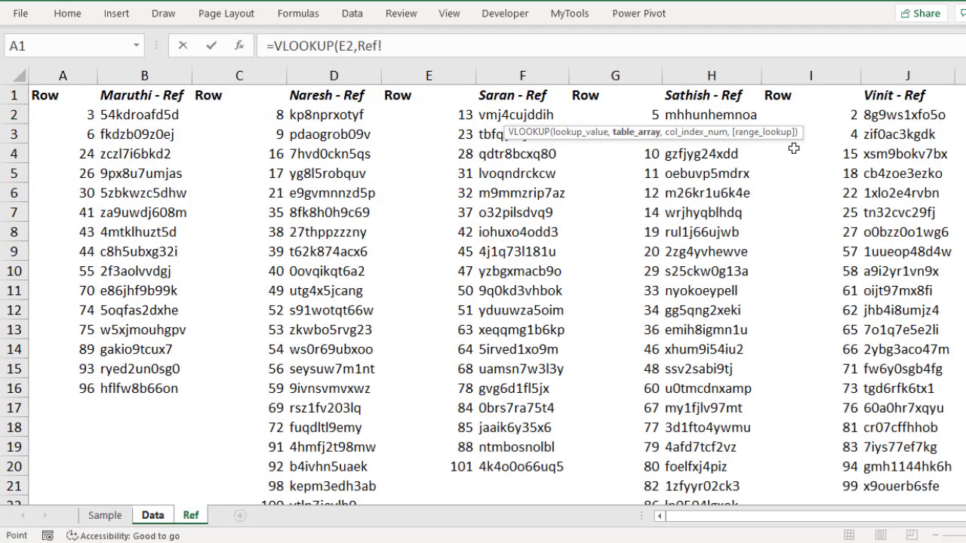
left_click_drag(818, 118, 920, 485)
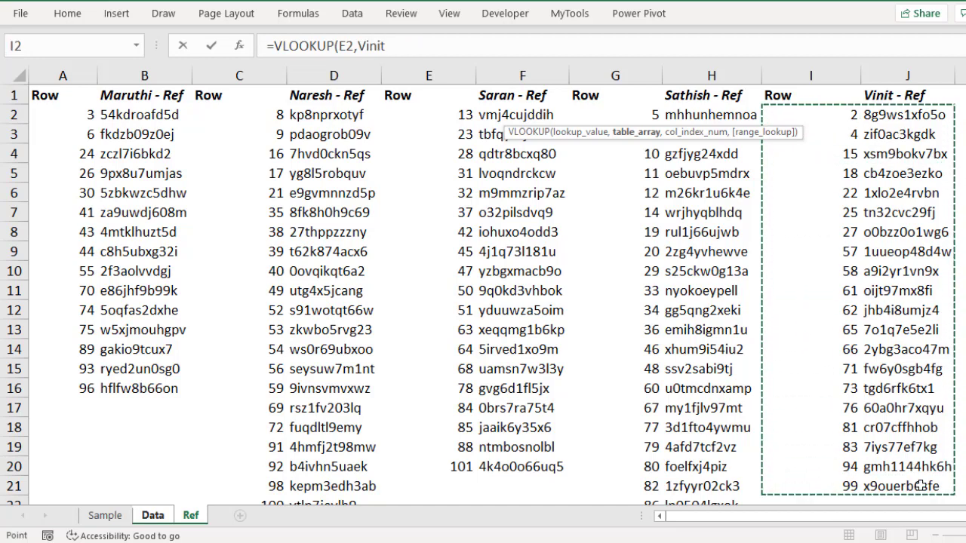
Review the formula's first two arguments and complete it with column index 2 and exact match 0
double_click(346, 46)
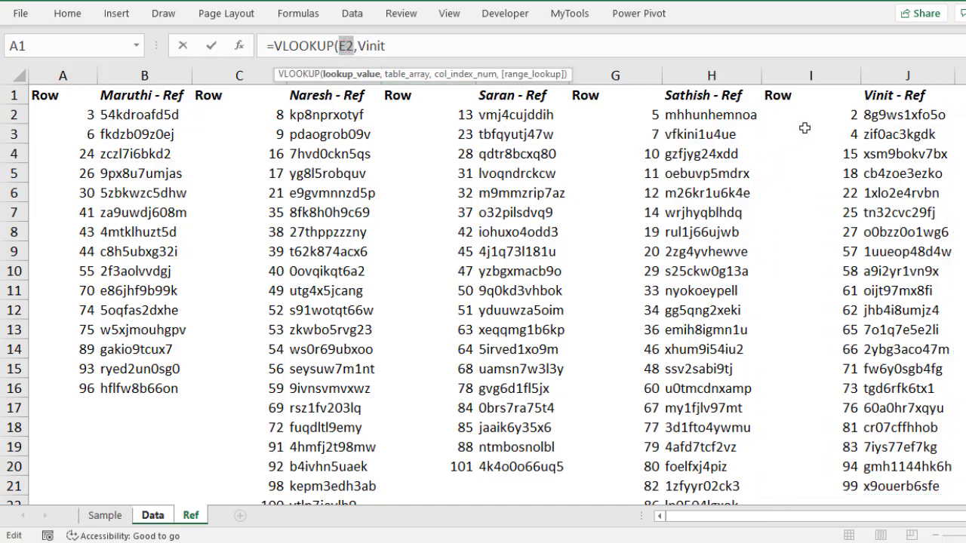
left_click(373, 46)
double_click(372, 46)
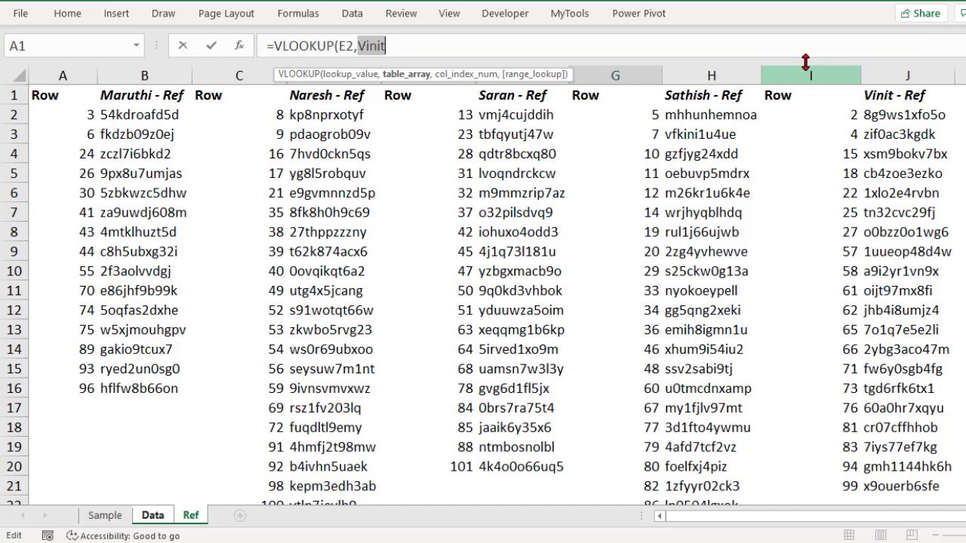
left_click(467, 50)
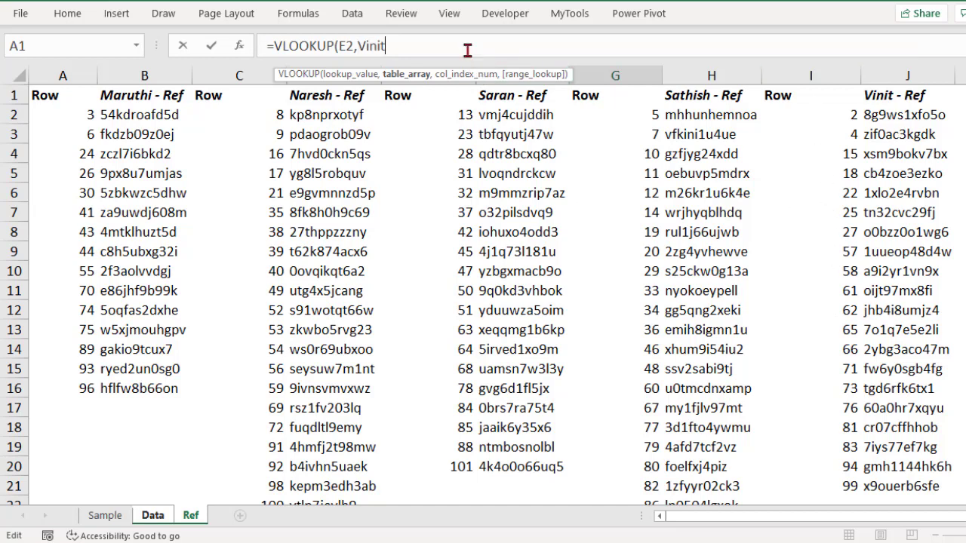
type(",2,0")
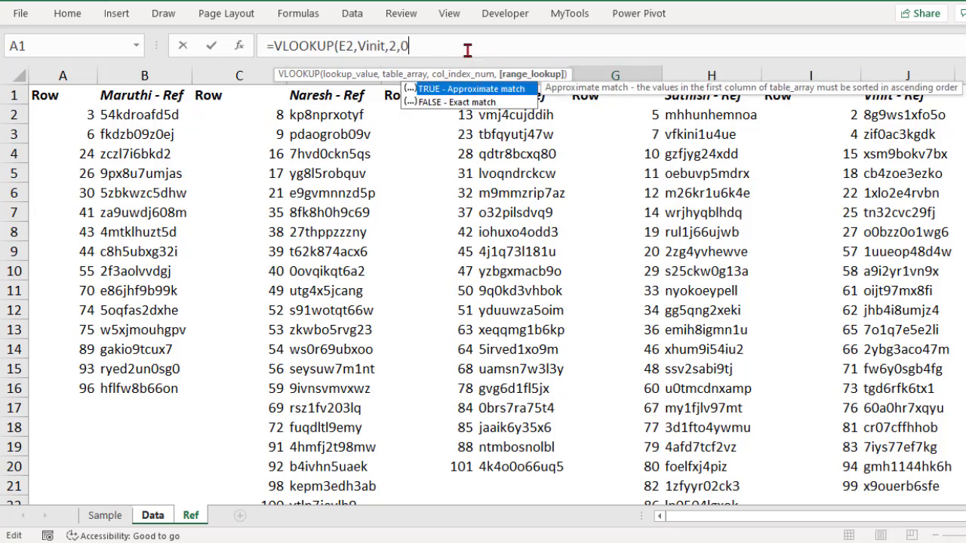
type(")")
key("Return")
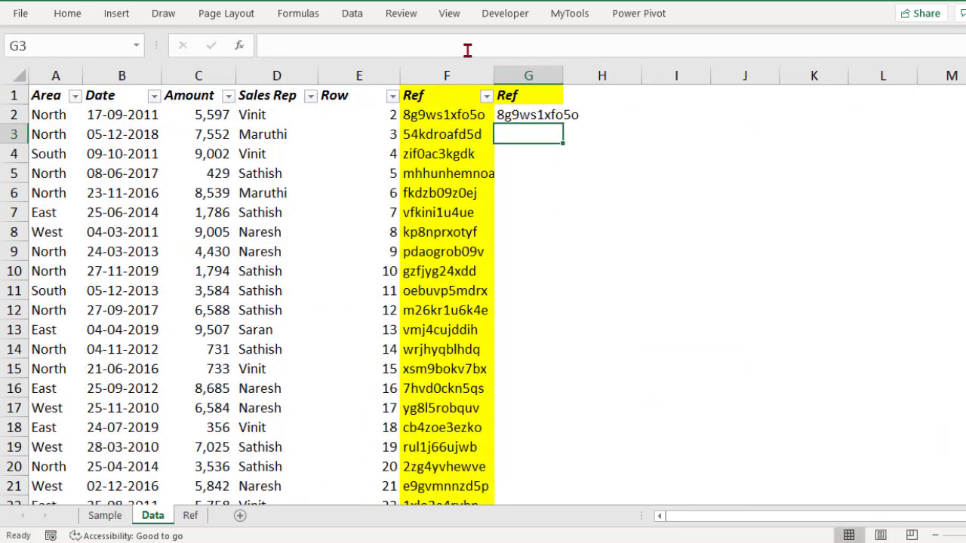
Copy the VLOOKUP formula from G2 into G3 and examine the table range name in the copy
key("Up")
key("ctrl+c")
key("Down")
key("Return")
key("F2")
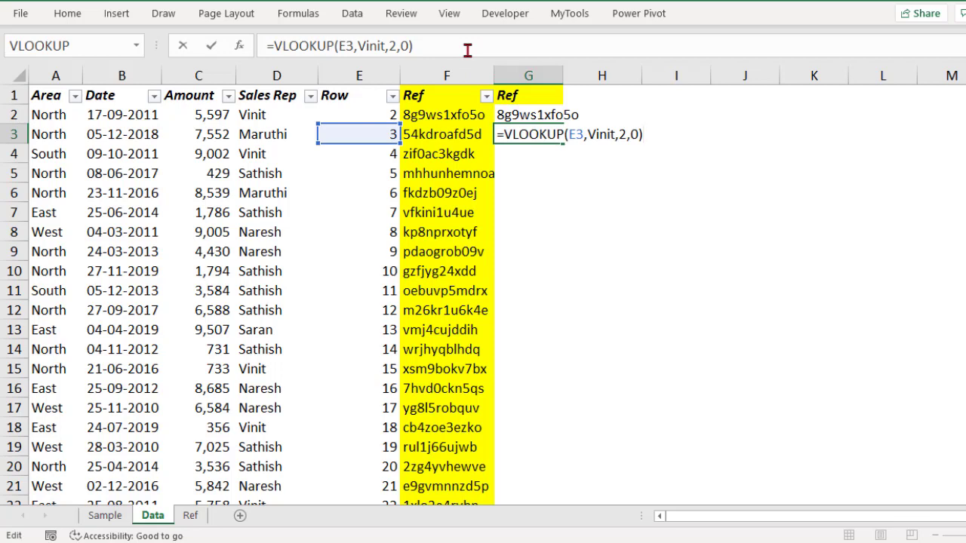
left_click_drag(588, 134, 614, 135)
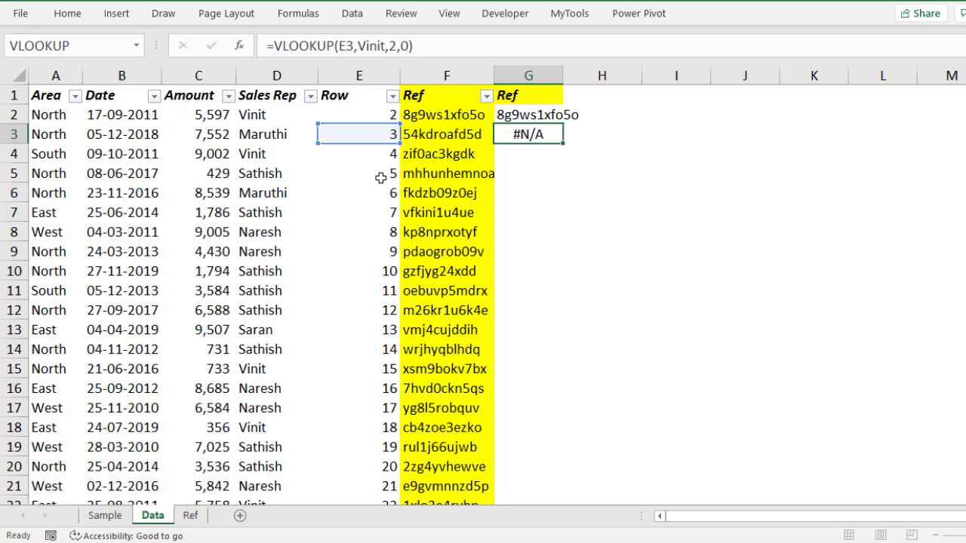
Leave the formula unchanged and clear the copy from G3
key("shift+Return")
key("Down")
key("Delete")
Replace the table range name in G2's VLOOKUP formula with INDIRECT(D2)
key("Up")
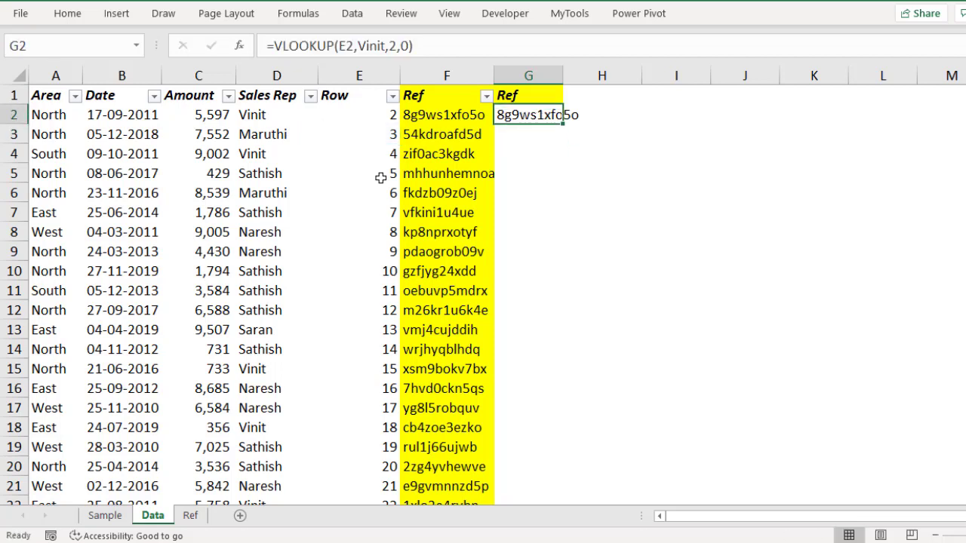
key("F2")
left_click_drag(589, 113, 608, 111)
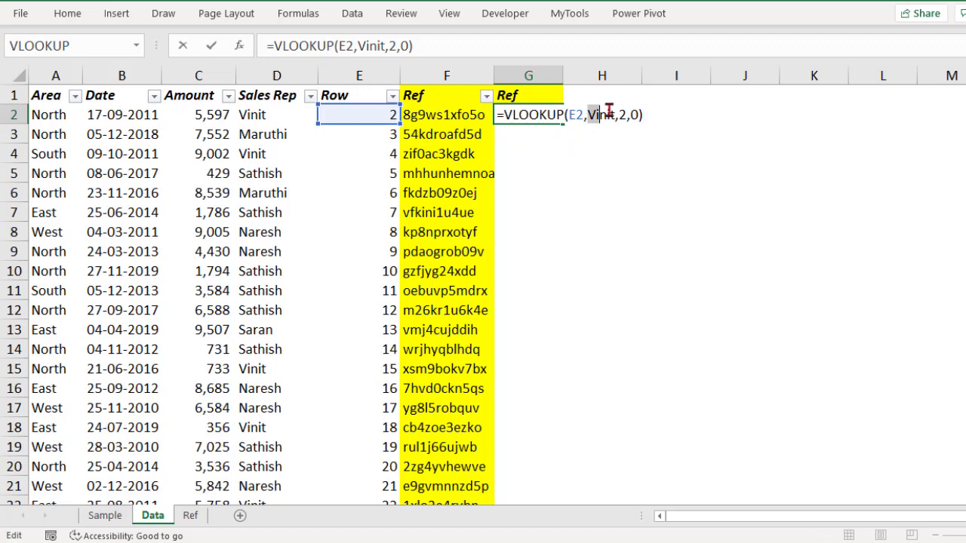
left_click(589, 114)
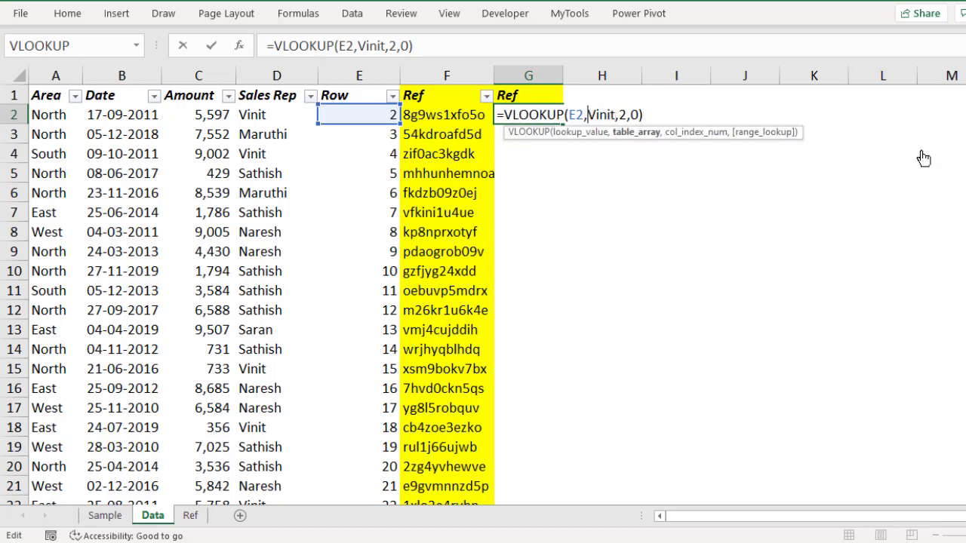
key("shift+Right")
key("shift+Right")
key("shift+Right")
key("shift+Right")
type("indire")
key("Tab")
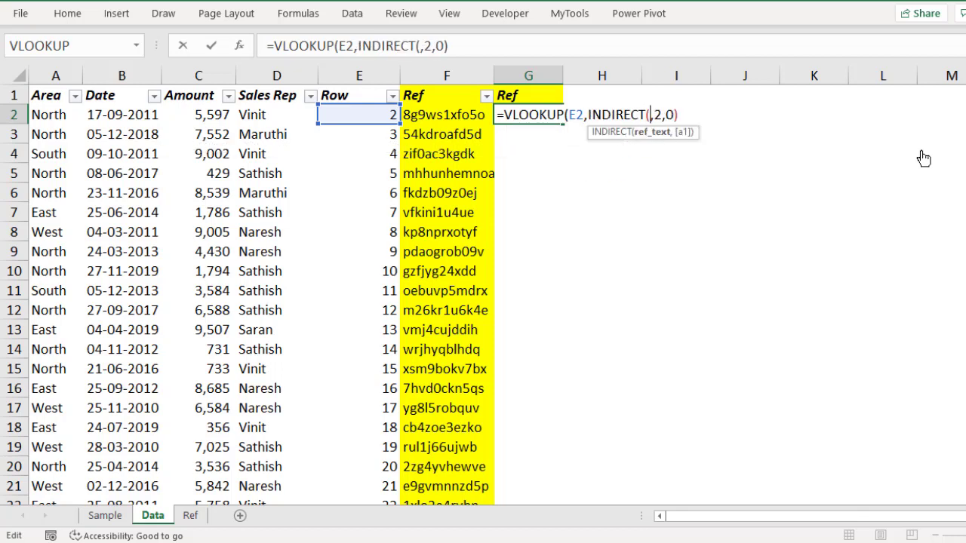
left_click(296, 115)
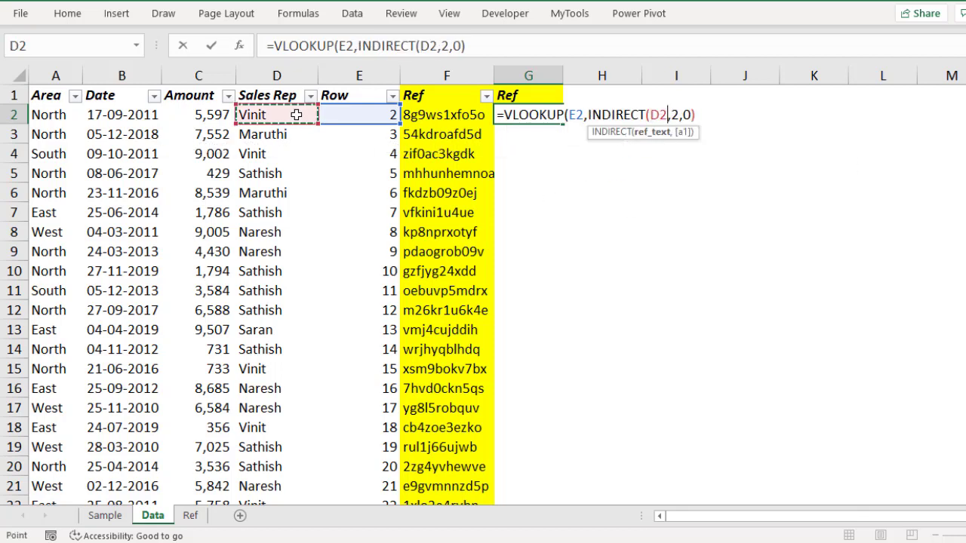
type(")")
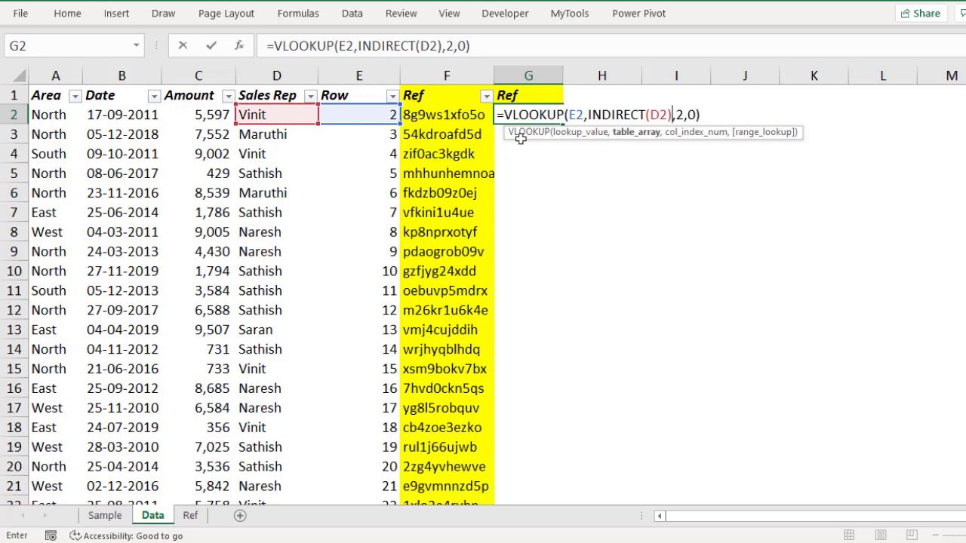
Evaluate the D2 reference and the whole INDIRECT part inside G2's formula to inspect what they return
double_click(657, 113)
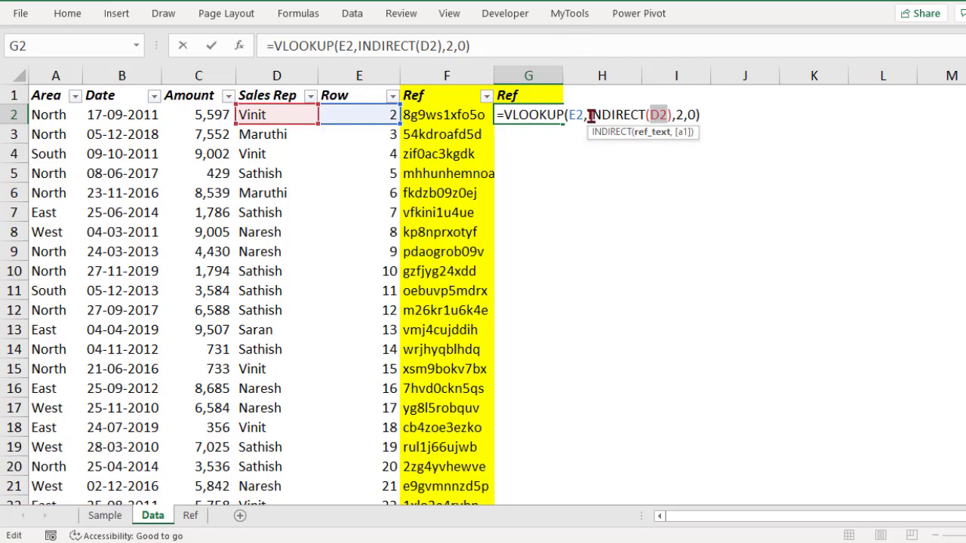
left_click_drag(589, 115, 670, 114)
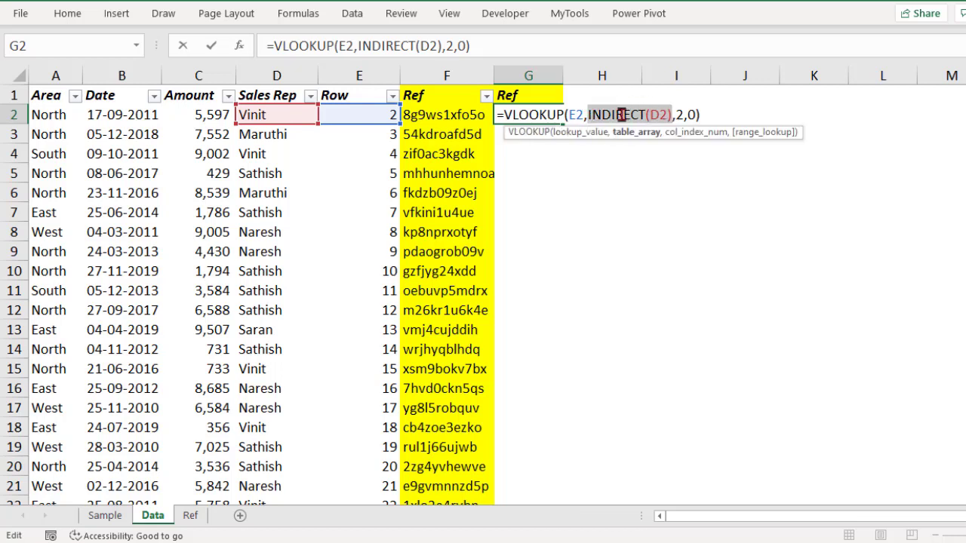
left_click_drag(650, 115, 670, 115)
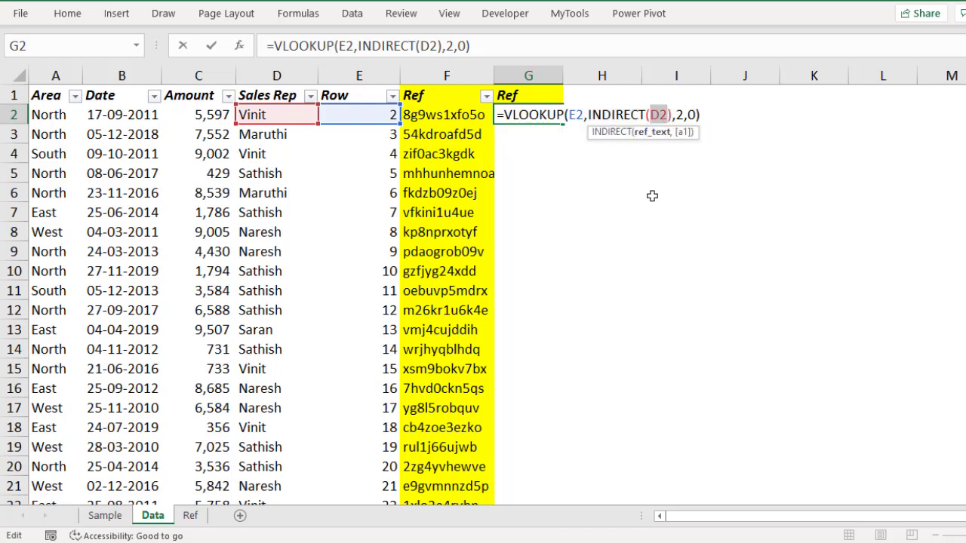
key("F9")
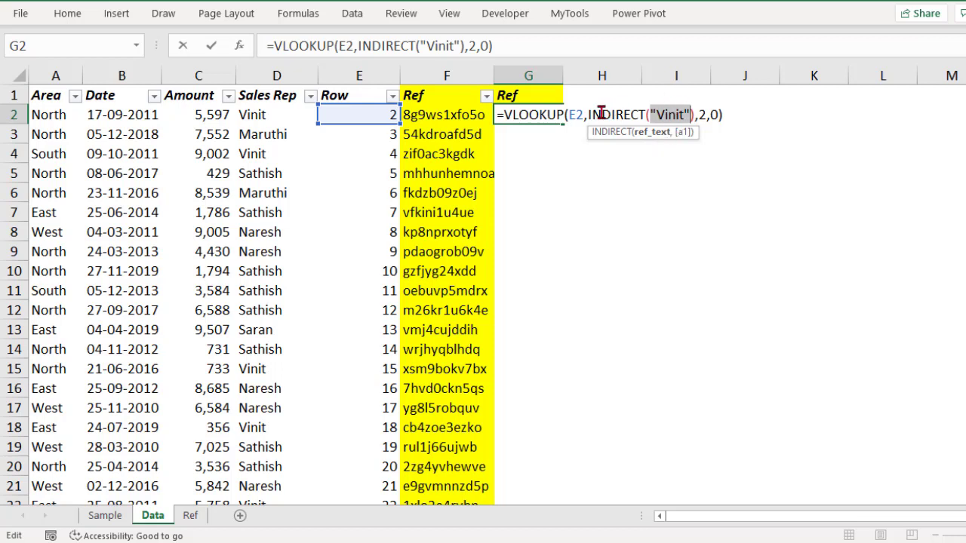
left_click_drag(587, 115, 695, 114)
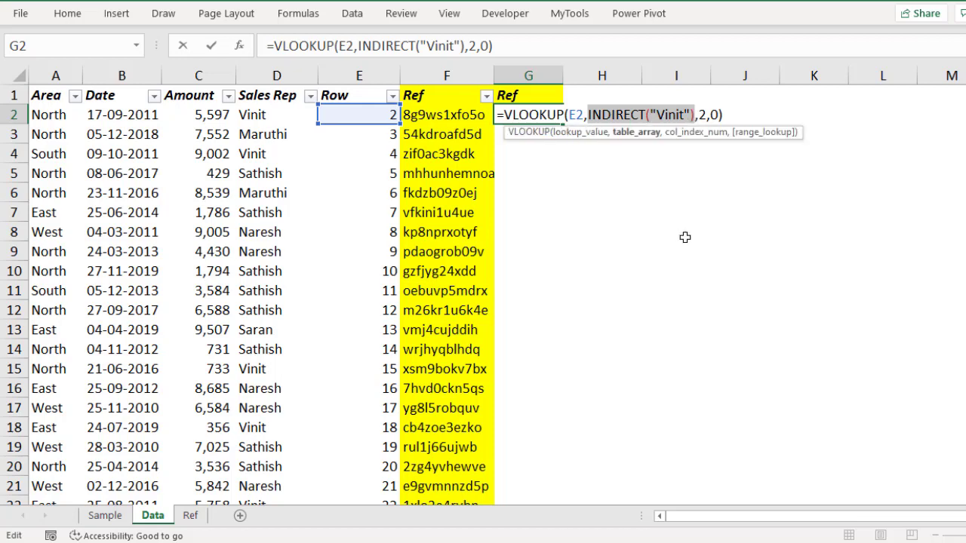
key("F9")
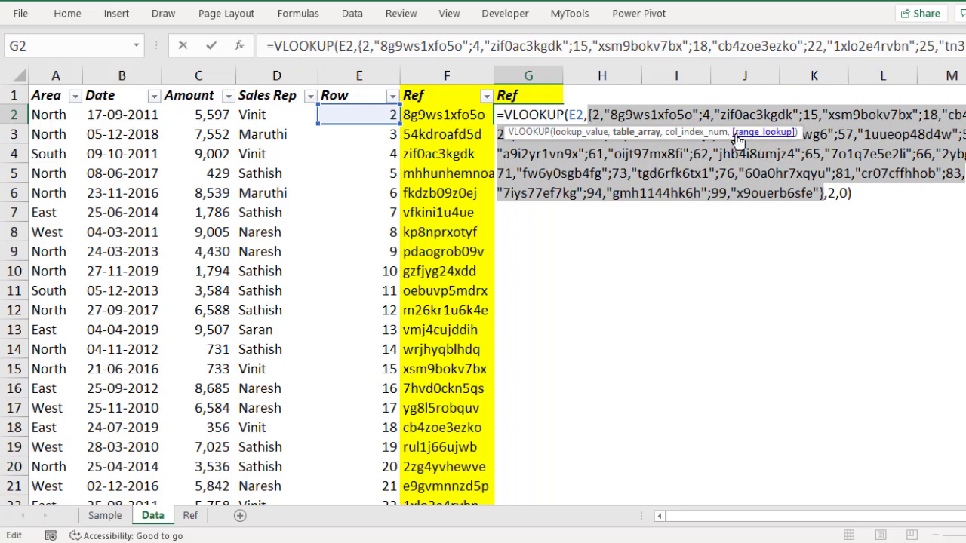
Restore the INDIRECT part of G2's VLOOKUP formula and re-enter D2 as its reference
key("ctrl+z")
left_click_drag(653, 114, 690, 115)
key("Delete")
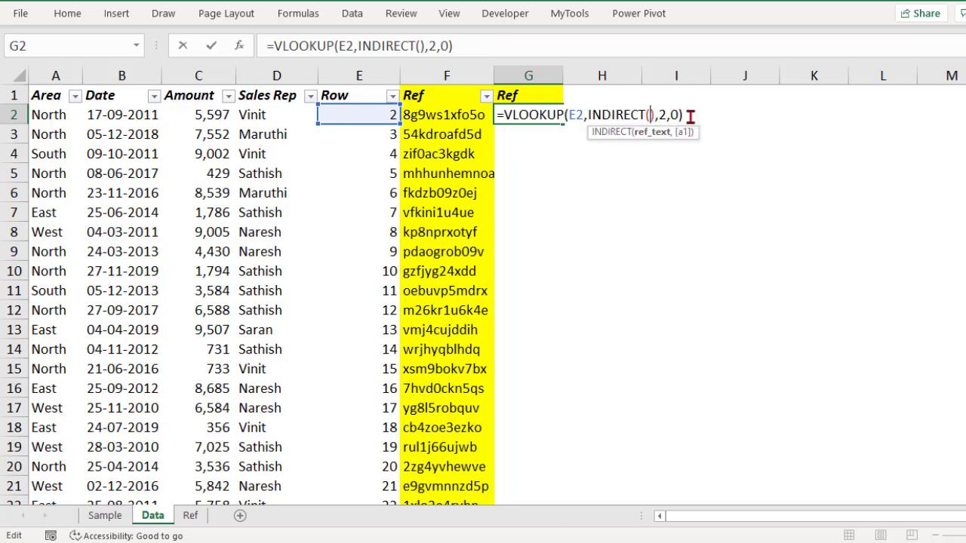
left_click(287, 120)
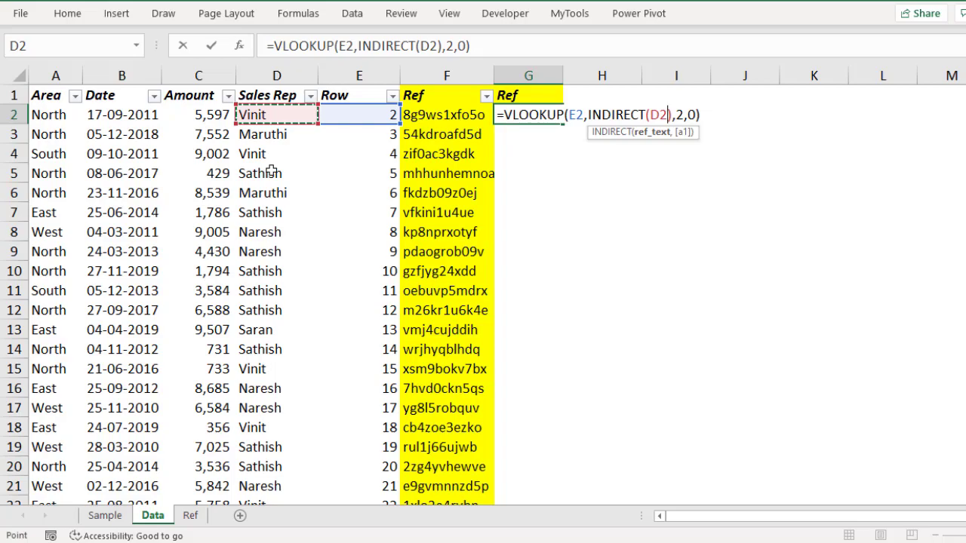
key("Return")
Copy G2's VLOOKUP formula down the second Ref column through G101
key("Up")
key("ctrl+c")
key("Left")
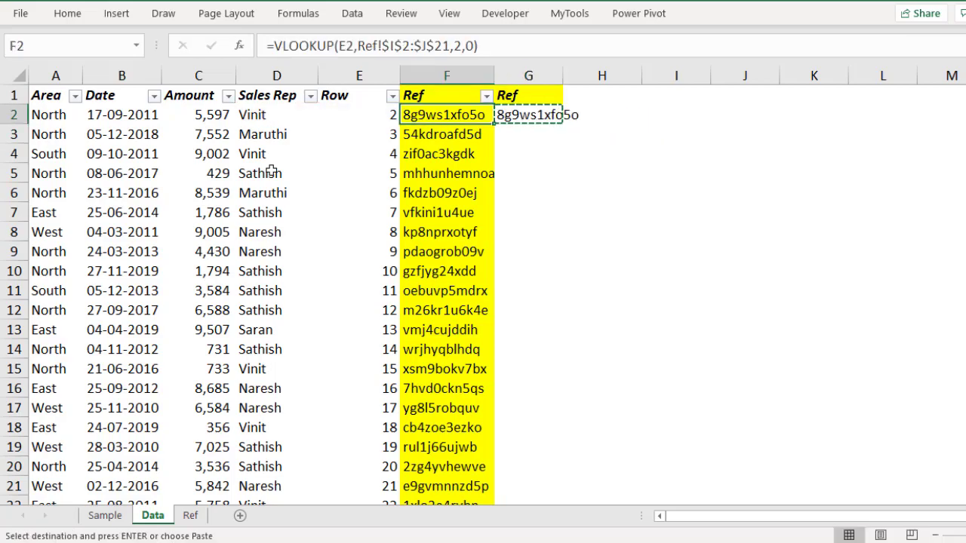
key("ctrl+Down")
key("Right")
key("ctrl+shift+Up")
key("Return")
key("ctrl+Up")
key("Down")
key("Up")
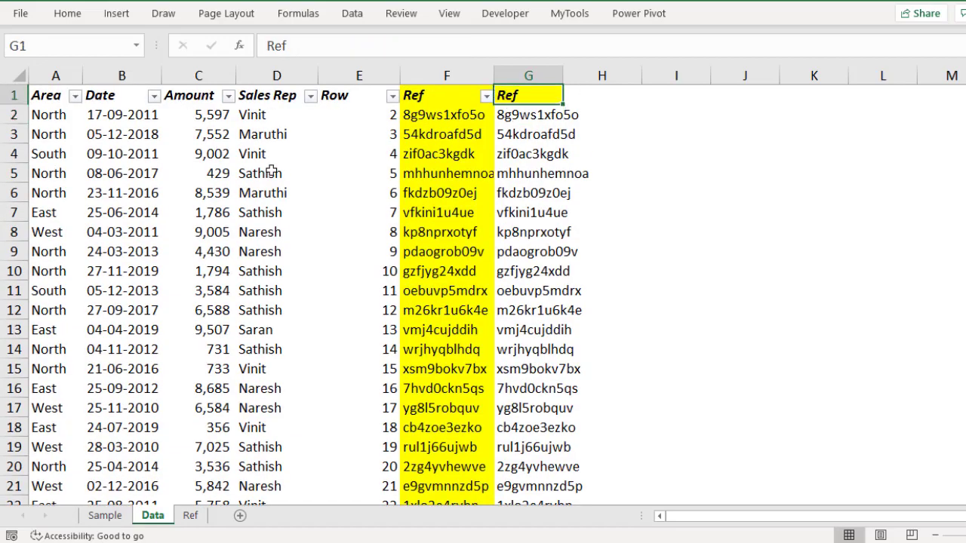
key("Down")
key("ctrl+c")
key("ctrl+shift+Down")
key("ctrl+Up")
key("Down")
key("Escape")
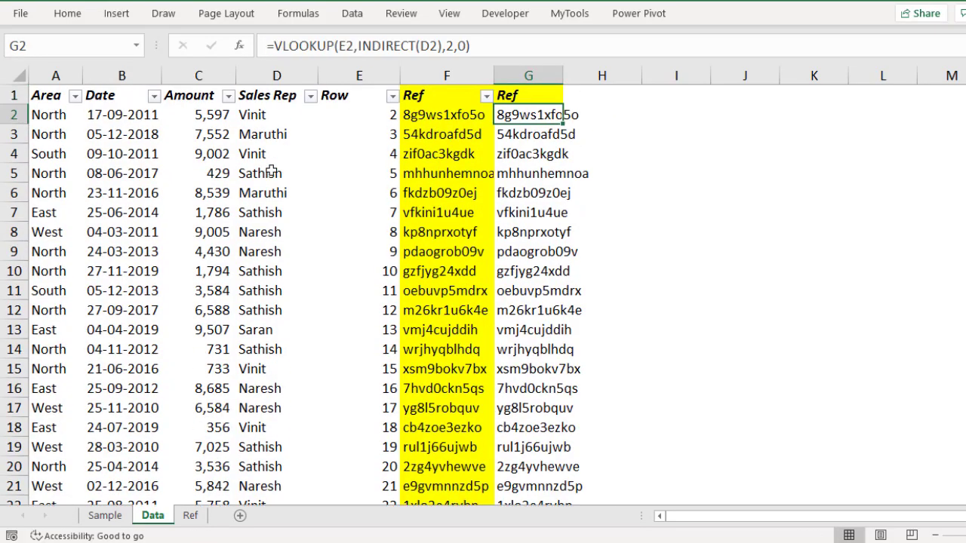
Shade cells G2:G101 with a light orange fill
key("ctrl+shift+Down")
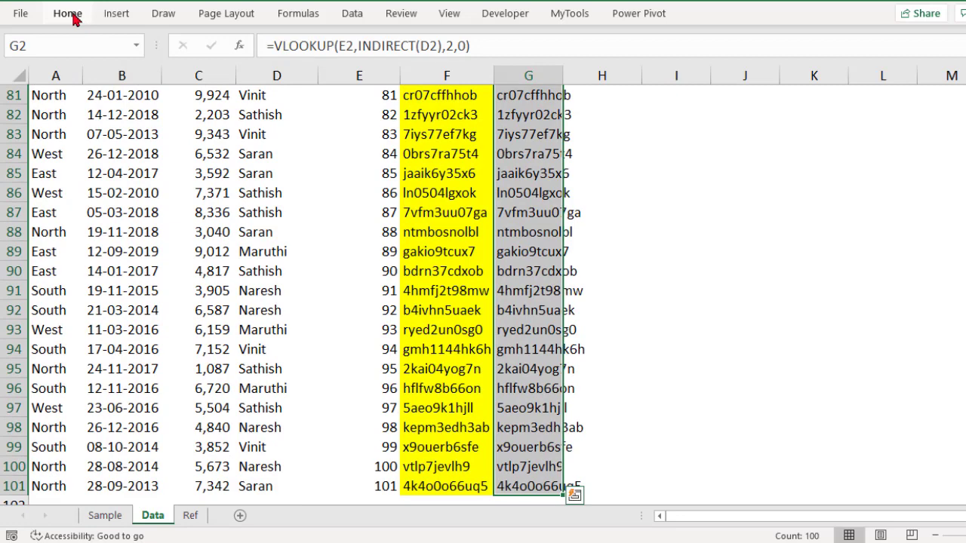
left_click(67, 14)
left_click(210, 67)
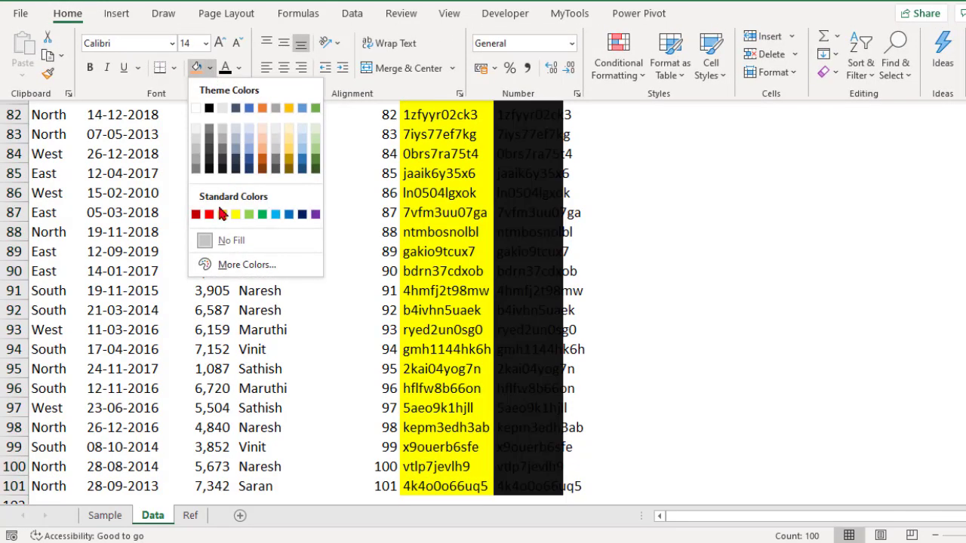
left_click(263, 148)
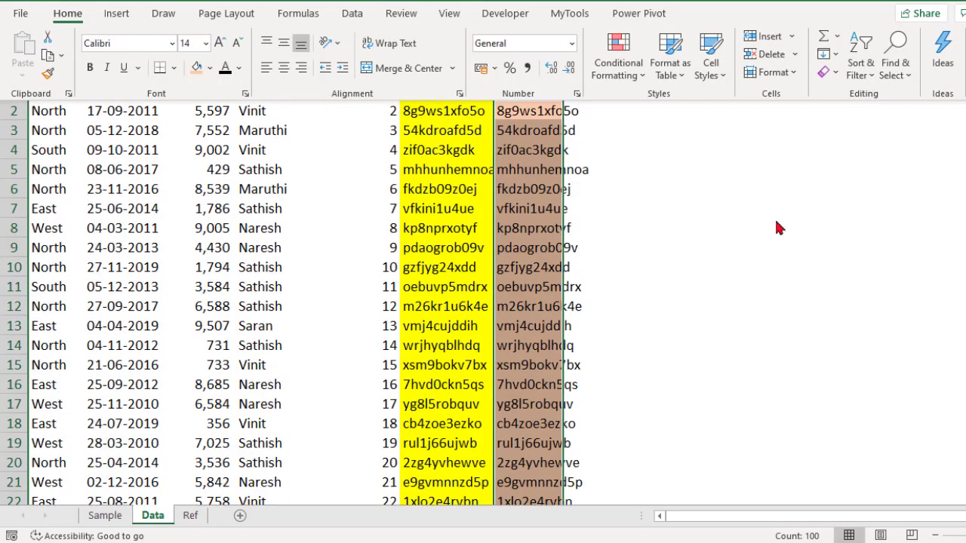
AutoFit the width of column G to its codes in G2:G101
type("ca")
key("Up")
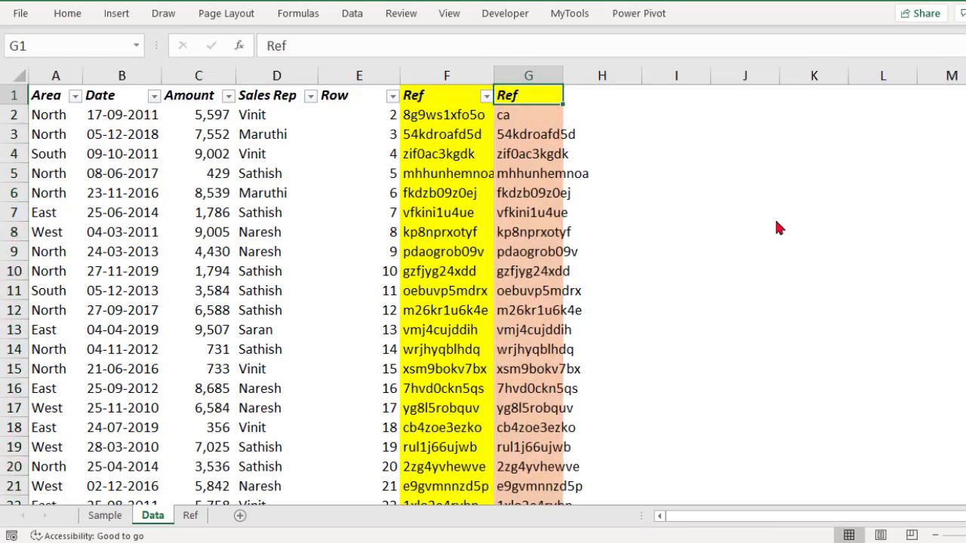
key("Down")
key("ctrl+shift+Down")
key("alt+h")
key("o")
key("i")
key("ctrl+Up")
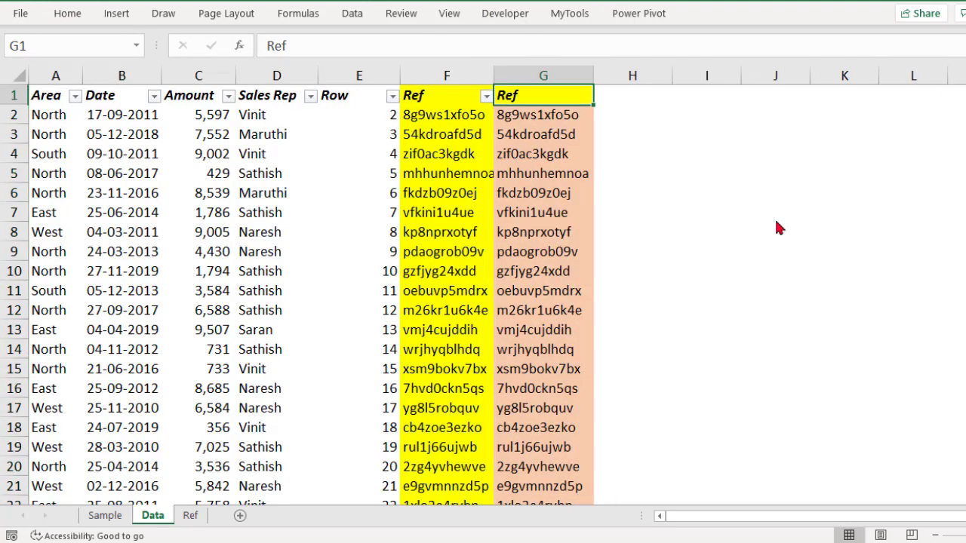
key("Down")
key("Right")
key("Left")
key("Left")
key("shift+Right")
key("Right")
key("Right")
type("=")
key("Left")
key("Left")
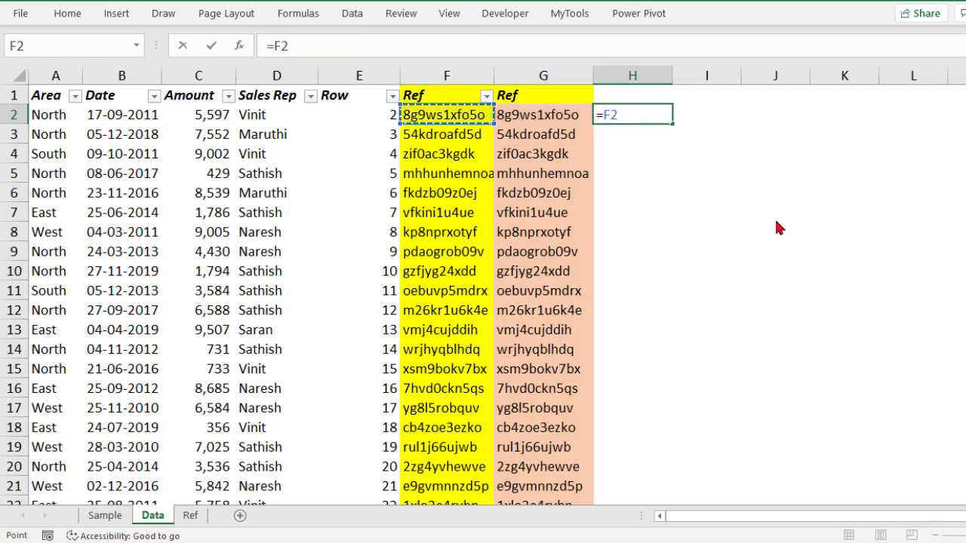
type("=")
key("Left")
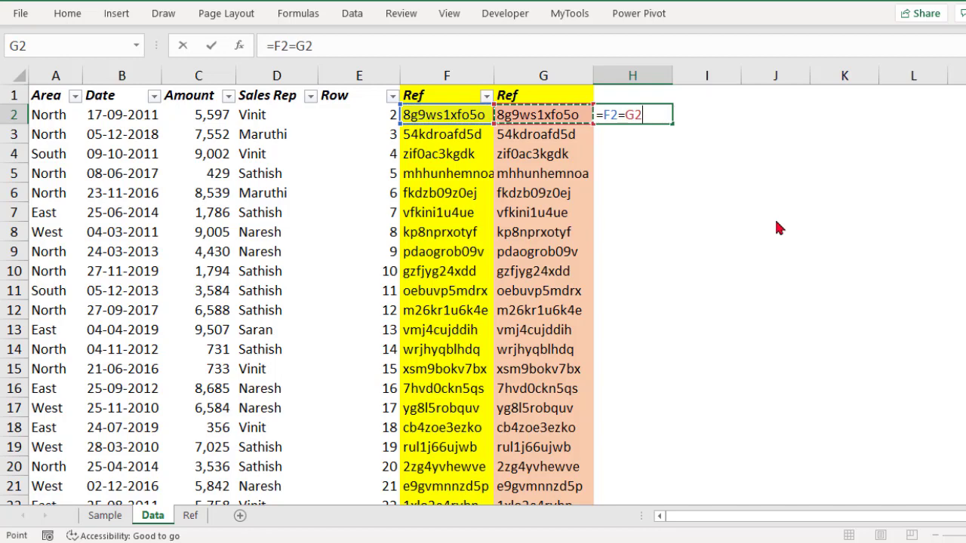
key("Escape")
type("=exa")
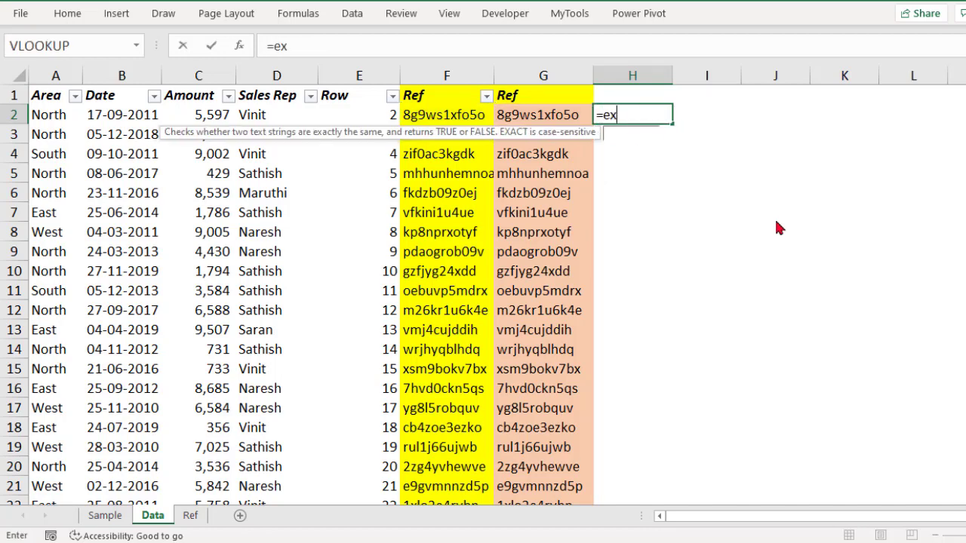
key("Tab")
key("Escape")
Enter =F2=G2 in H2 to compare the two Ref values of the first data row
type("=")
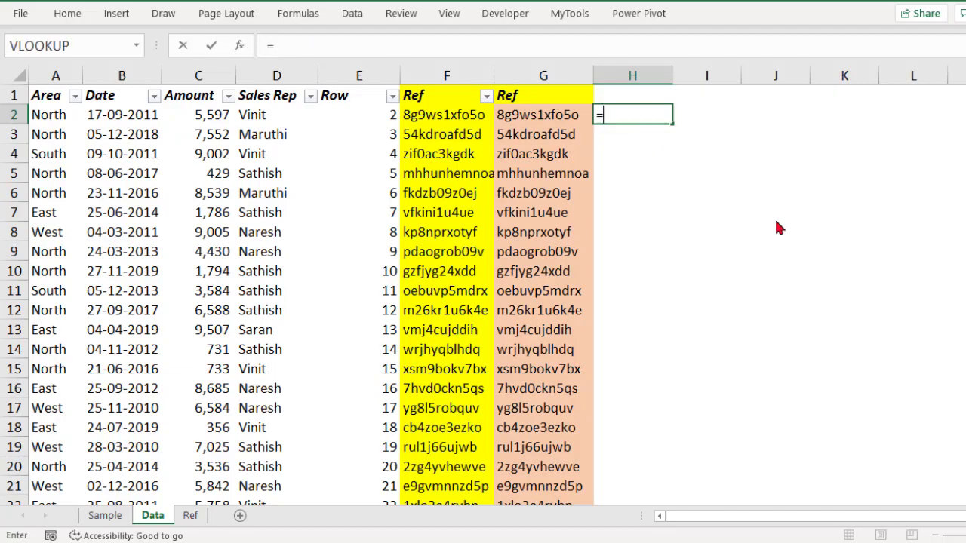
key("Left")
key("Left")
type("=")
key("Left")
key("Return")
Copy the comparison formula from H2 down column H through H101
key("Up")
key("ctrl+c")
key("Left")
key("ctrl+Down")
key("Right")
key("ctrl+shift+Up")
key("ctrl+v")
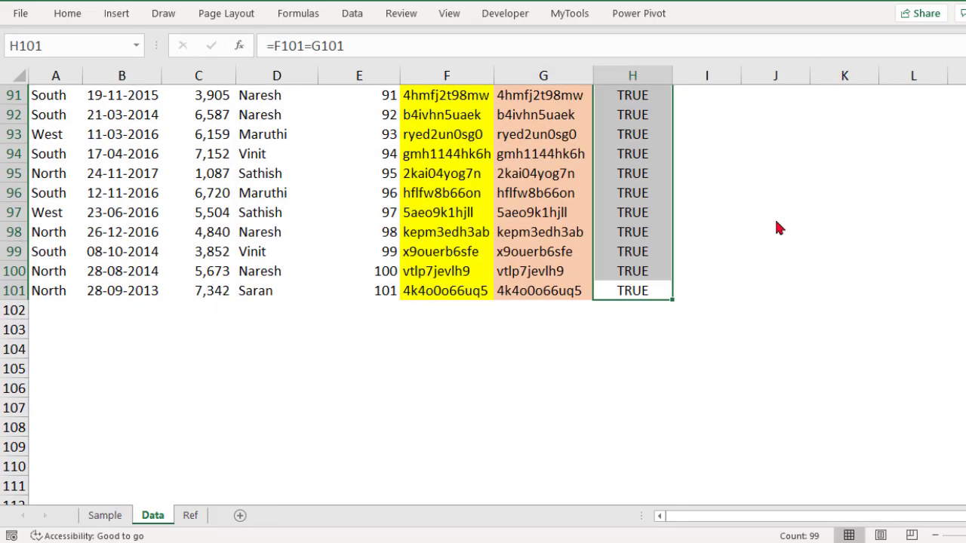
key("ctrl+Up")
key("Escape")
Inspect the VLOOKUP formula in G4 and the comparison formula in H4 without changing them
key("Down")
key("Down")
key("Left")
key("F2")
key("Escape")
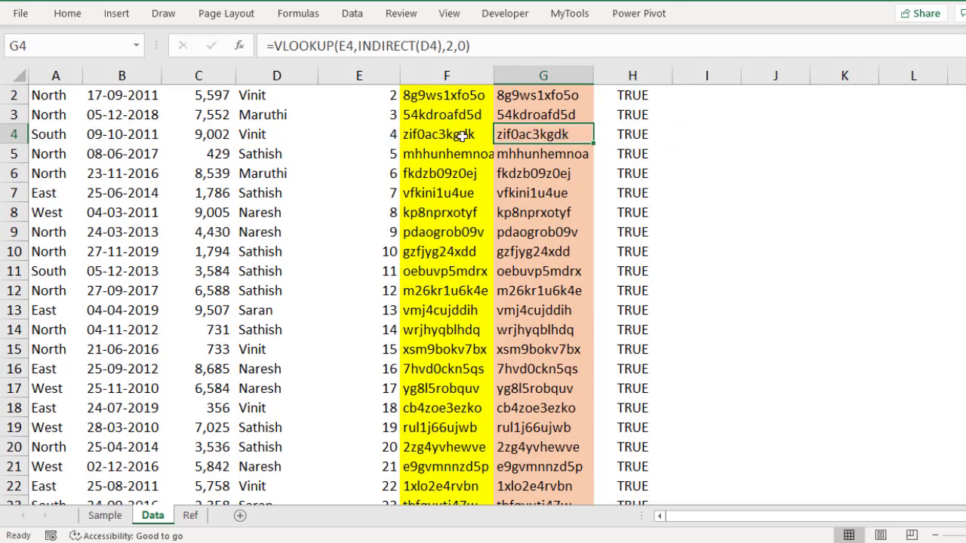
left_click(632, 136)
key("F2")
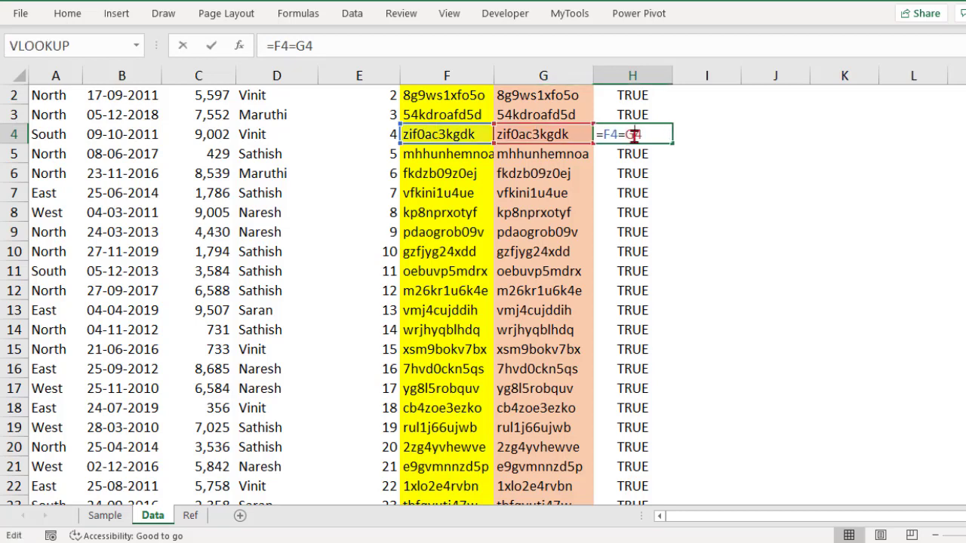
key("Escape")
Enter =EXACT(F2,G2) in I2 as a second comparison of the two Ref values
key("Up")
key("Up")
scroll(811, 251, "up", 1)
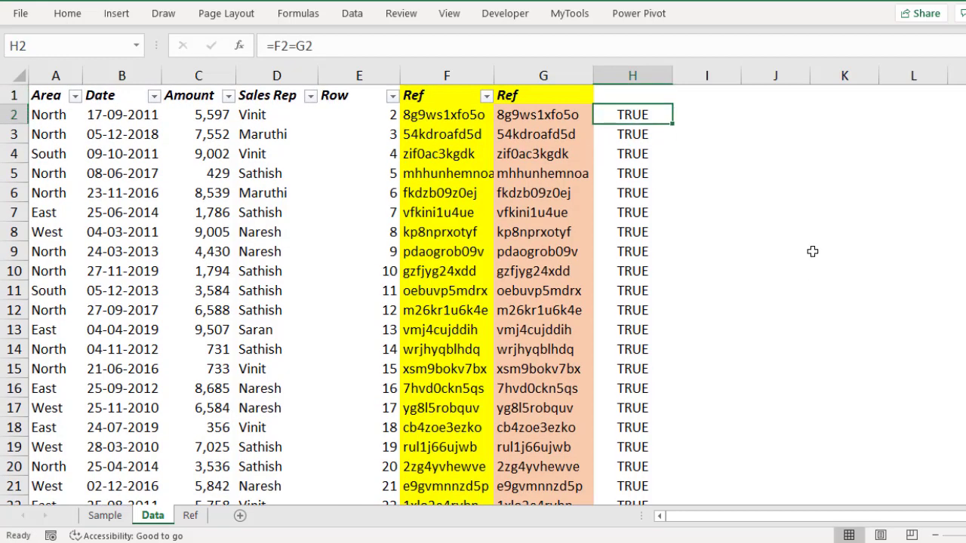
key("Right")
type("=exa")
key("Tab")
key("Left")
key("Left")
key("Left")
key("Left")
key("Right")
type(",")
key("Left")
key("Left")
type(")")
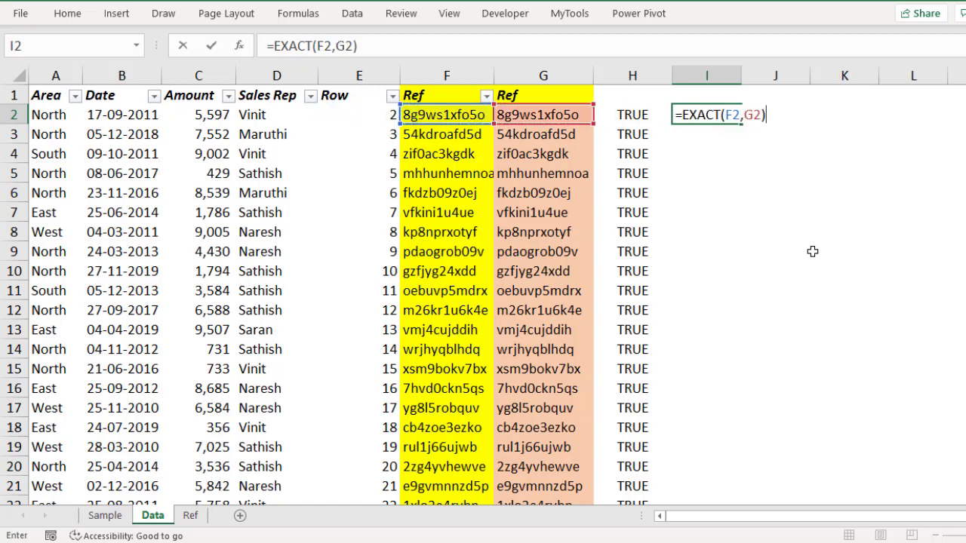
key("ctrl+Return")
Copy the EXACT formula from I2 down column I through I101
key("ctrl+c")
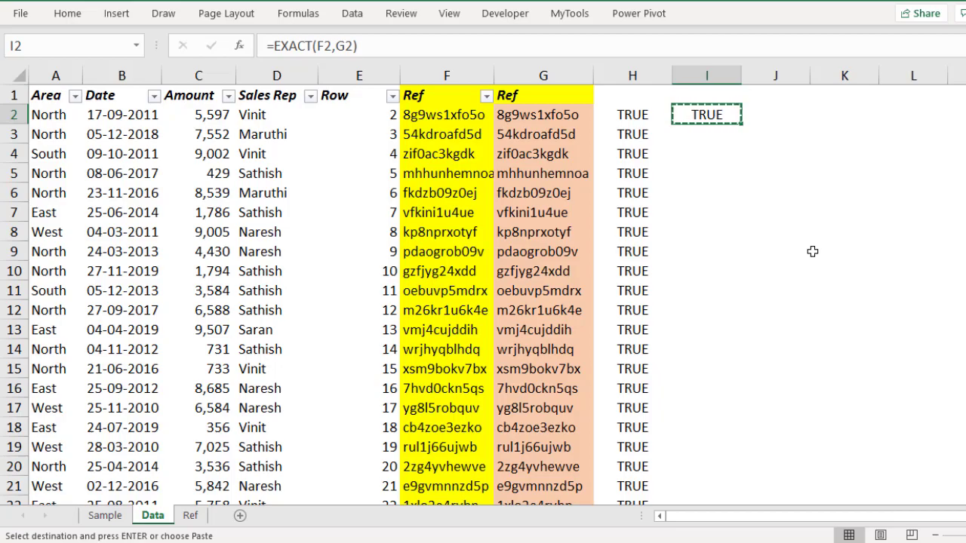
key("Left")
key("ctrl+Down")
key("Right")
key("ctrl+shift+Up")
key("Return")
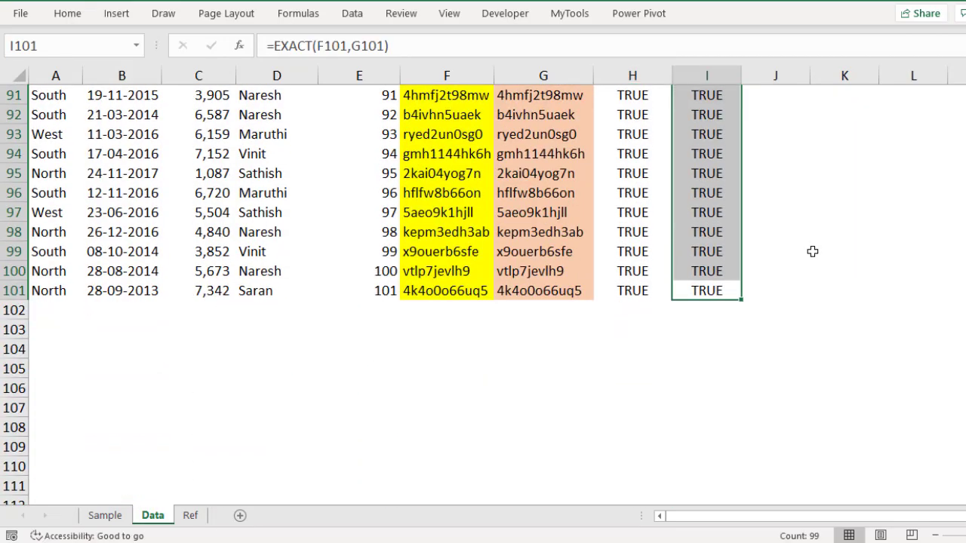
key("ctrl+Up")
Enter the header Check 2 in I1 above the EXACT comparison column
key("Left")
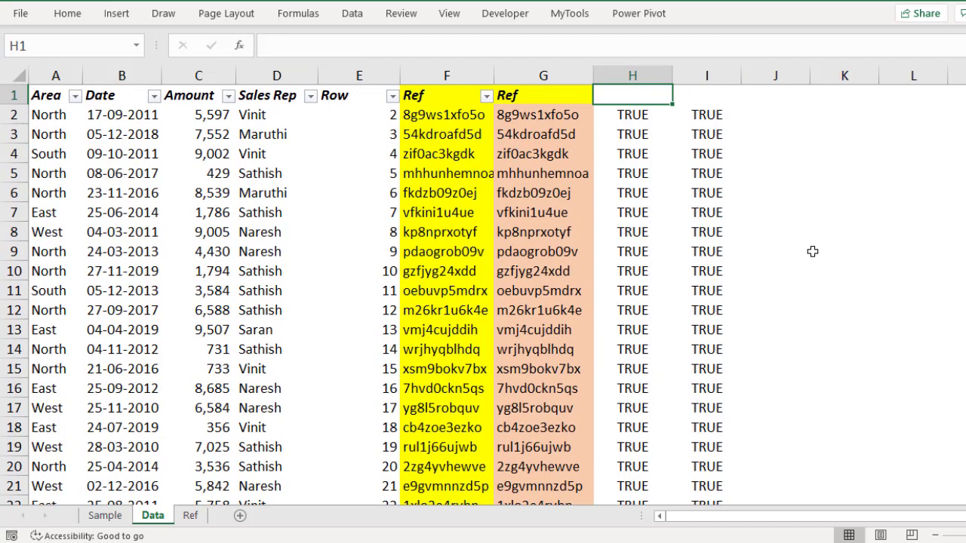
key("Right")
type("Check")
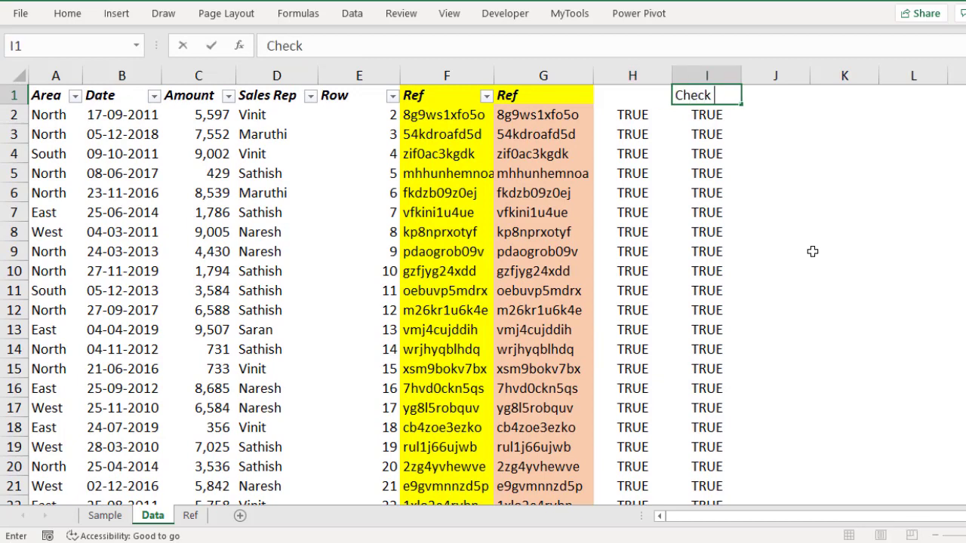
type(" 2")
key("ctrl+Return")
Copy the I1 header to H1 and change the copy to Check 1
key("ctrl+c")
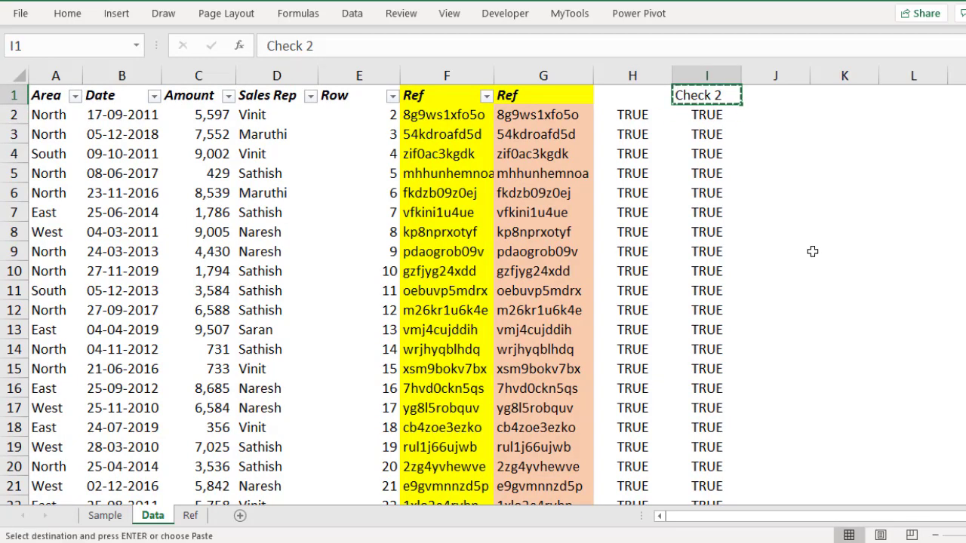
key("Left")
key("ctrl+v")
key("Escape")
key("F2")
key("BackSpace")
type("1")
key("ctrl+Return")
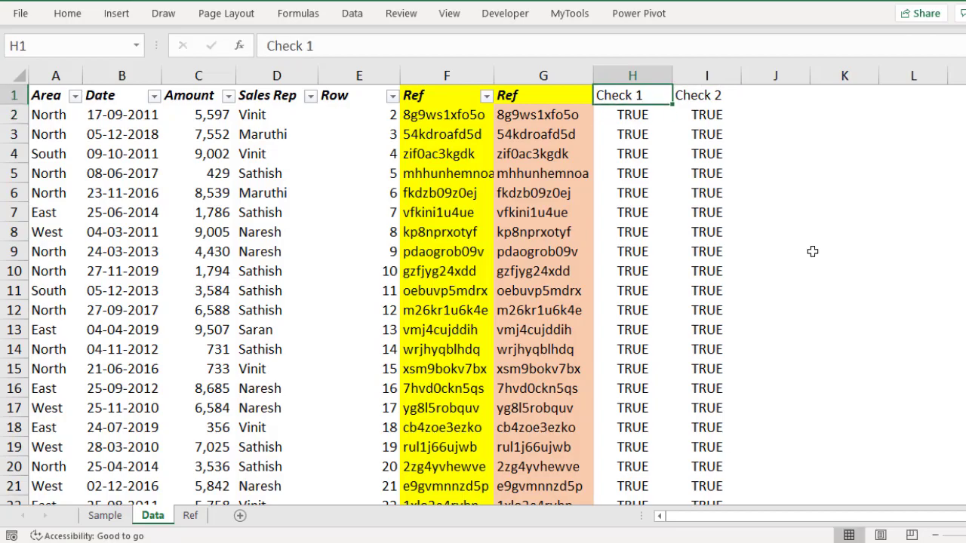
AutoFit the columns and rows of A1:I101 and extend the header filter across all columns through Check 2
key("ctrl+Home")
key("ctrl+shift+Right")
key("ctrl+shift+Down")
key("alt+o")
key("c")
key("a")
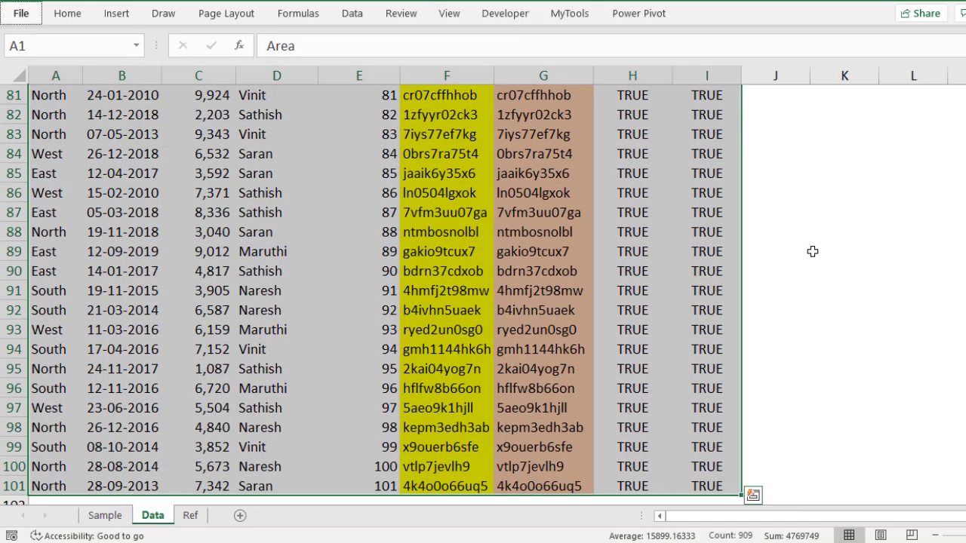
key("alt+o")
key("r")
key("a")
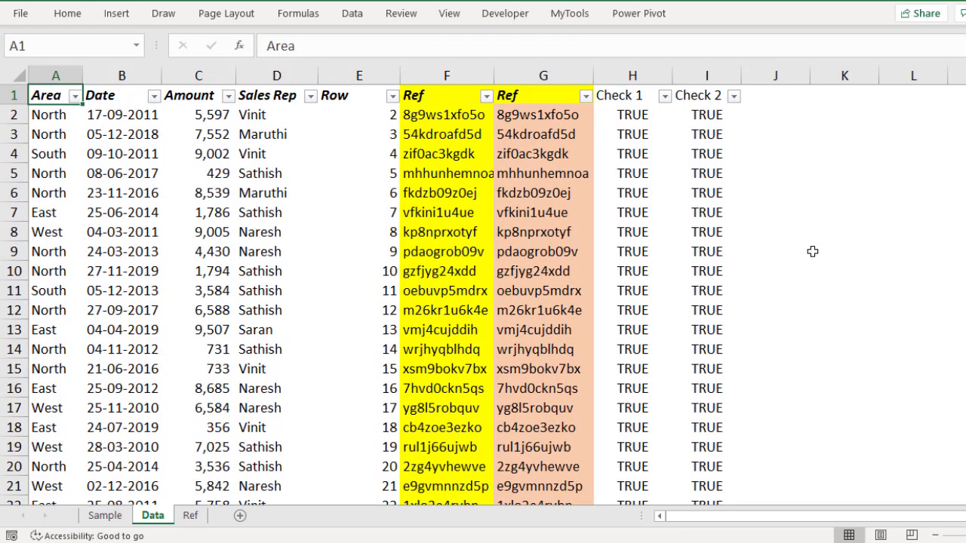
Examine the filter value lists of the Check 2 and Check 1 columns for mismatches, leaving the filters unapplied
key("ctrl+Right")
key("alt+Down")
key("Down")
key("Down")
key("Down")
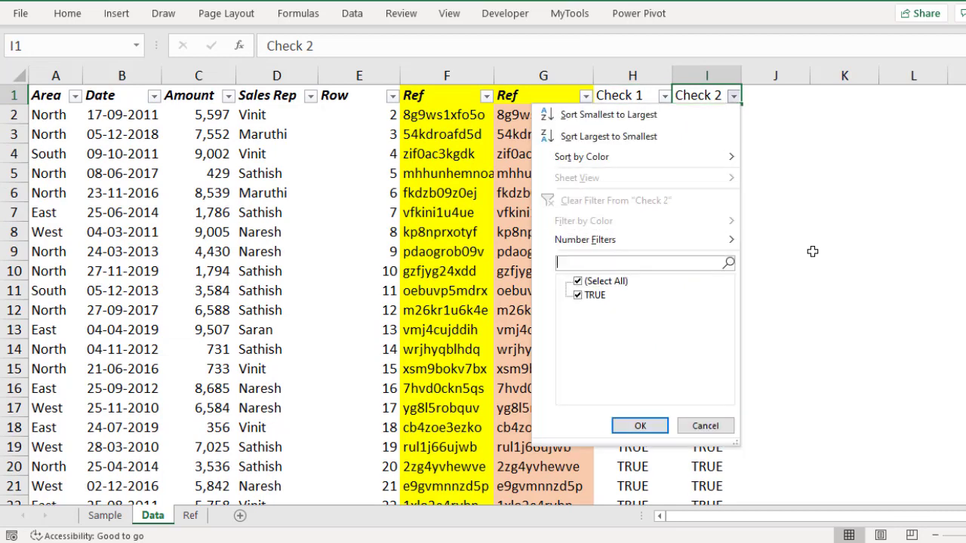
key("Escape")
key("Left")
key("alt+Down")
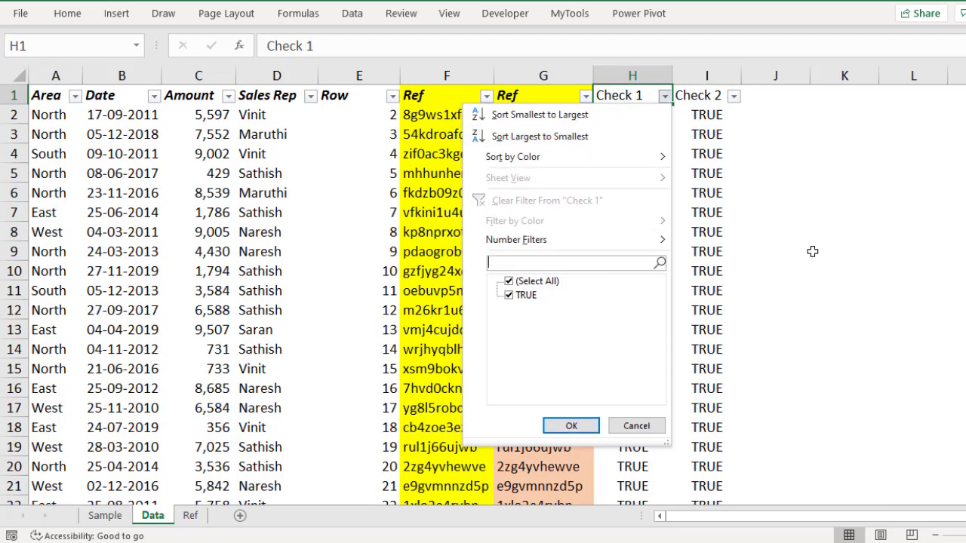
key("Escape")
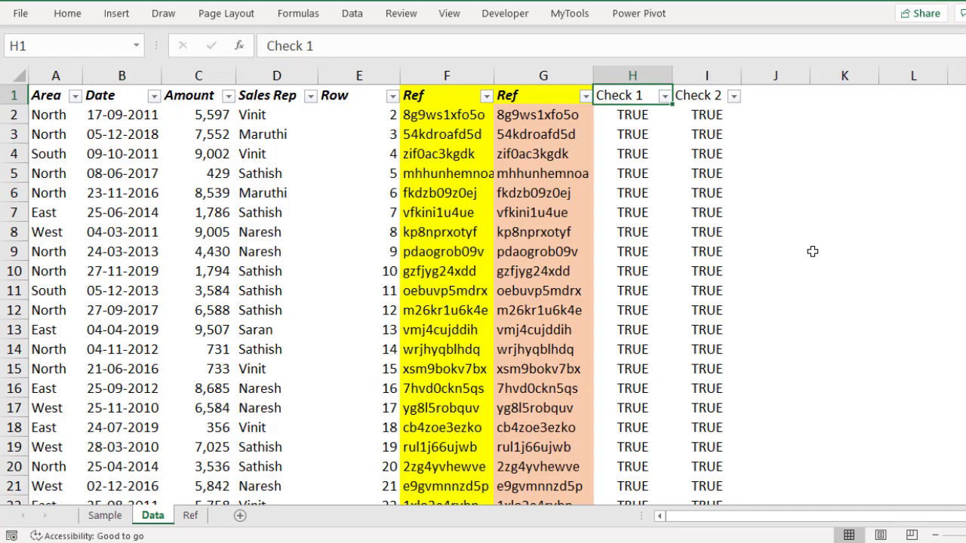
key("ctrl+Left")
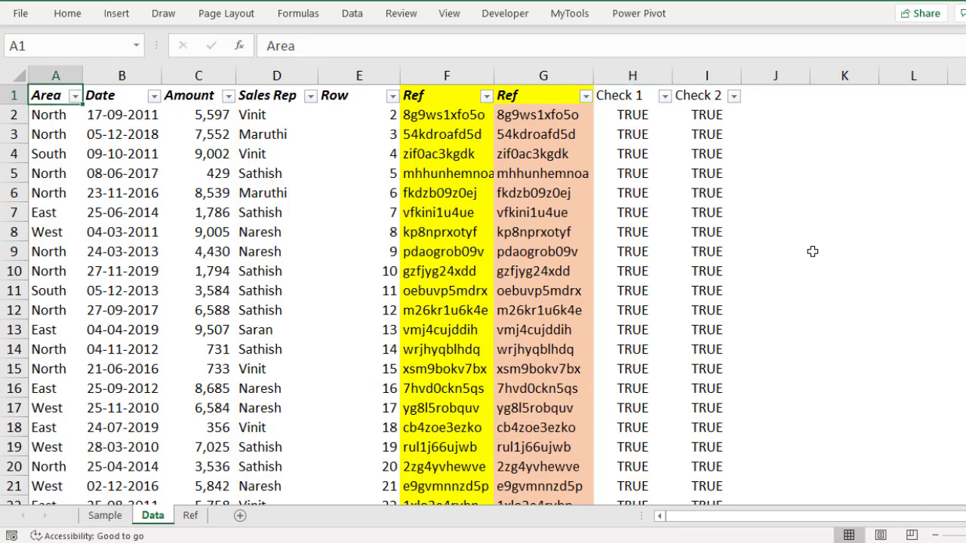